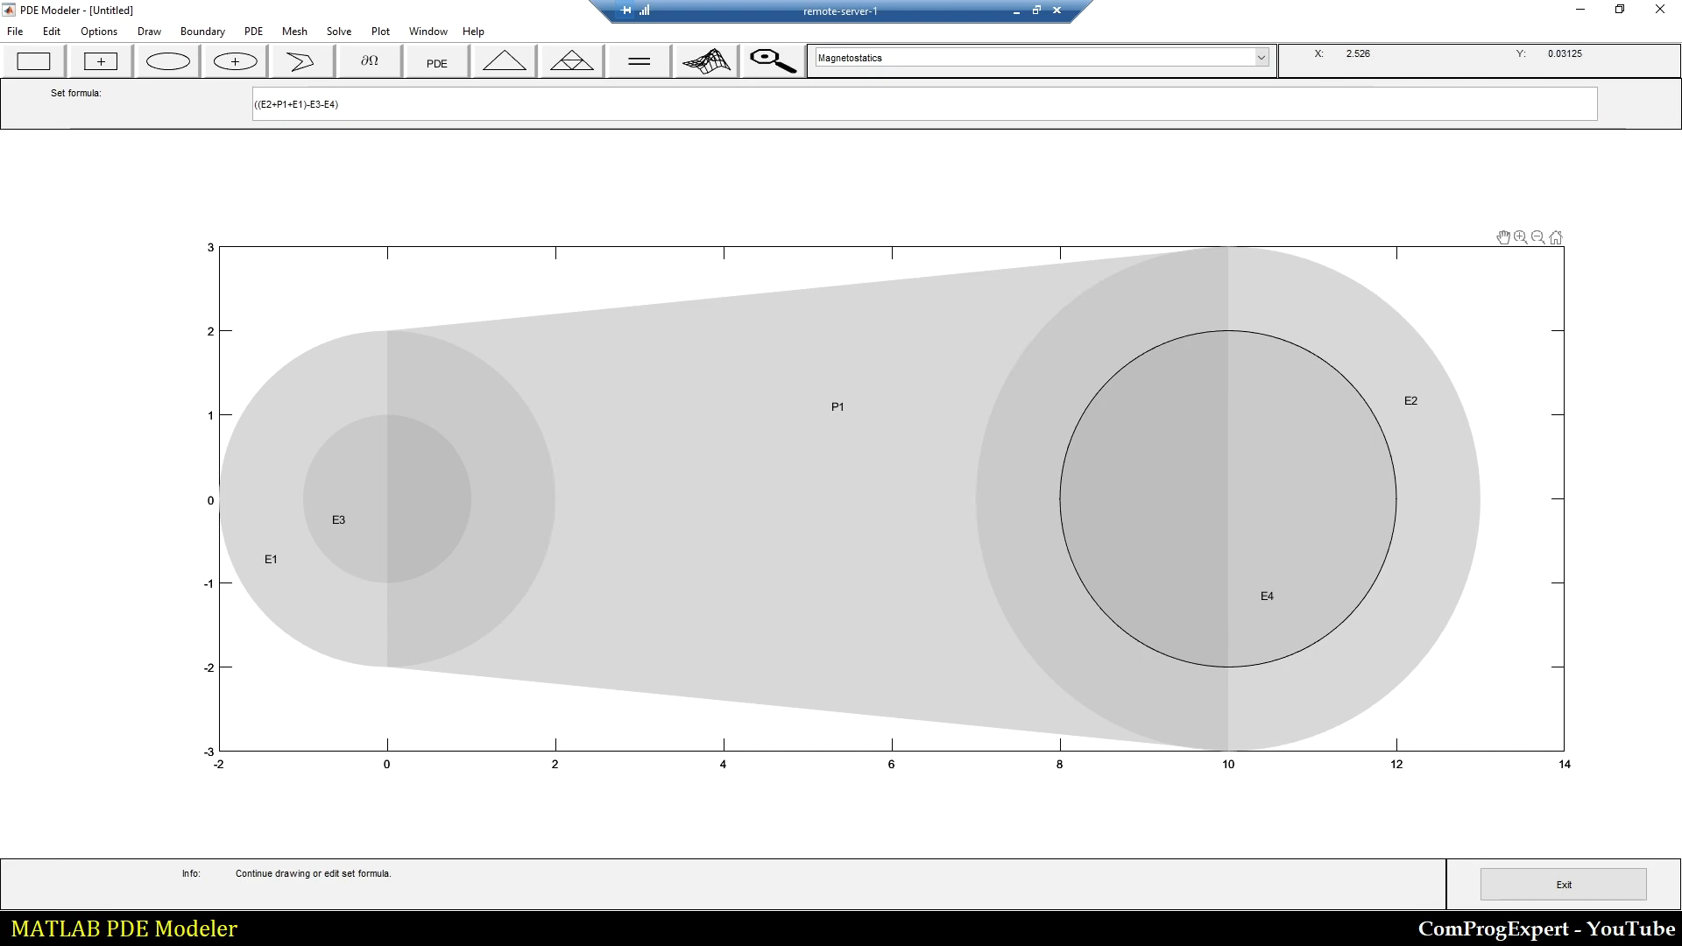
Step: Initialize a triangular mesh on the finished link and refine it twice
{"action": "left_click", "coordinate": [510, 63]}
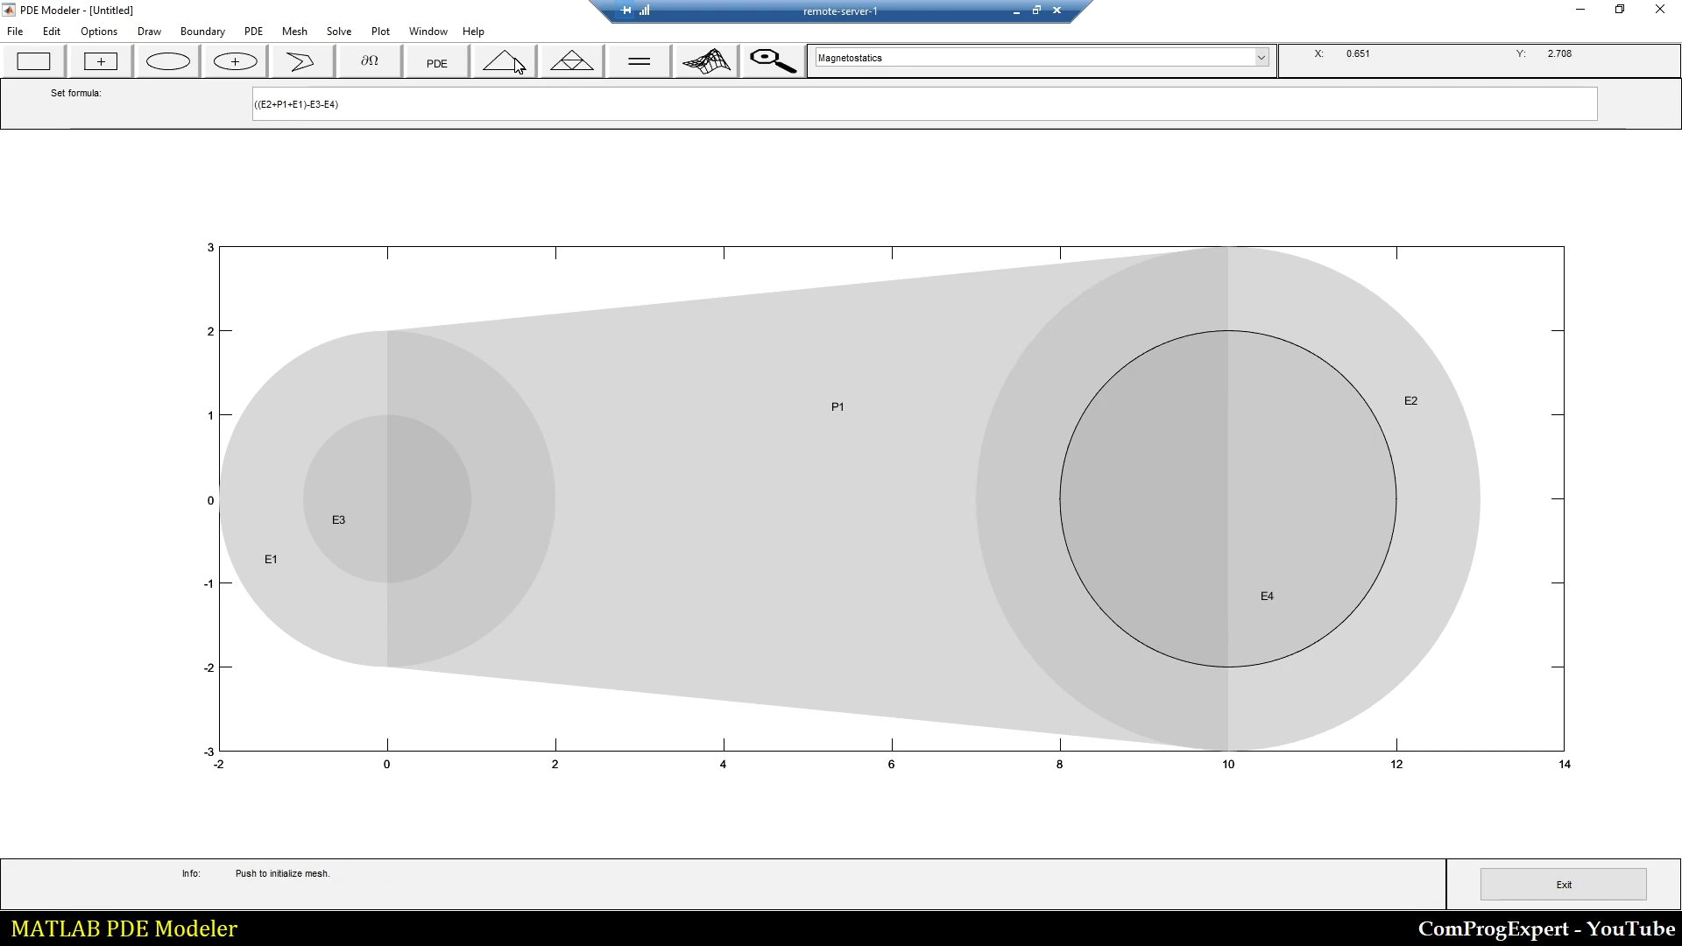
{"action": "left_click", "coordinate": [574, 67]}
{"action": "left_click", "coordinate": [573, 67]}
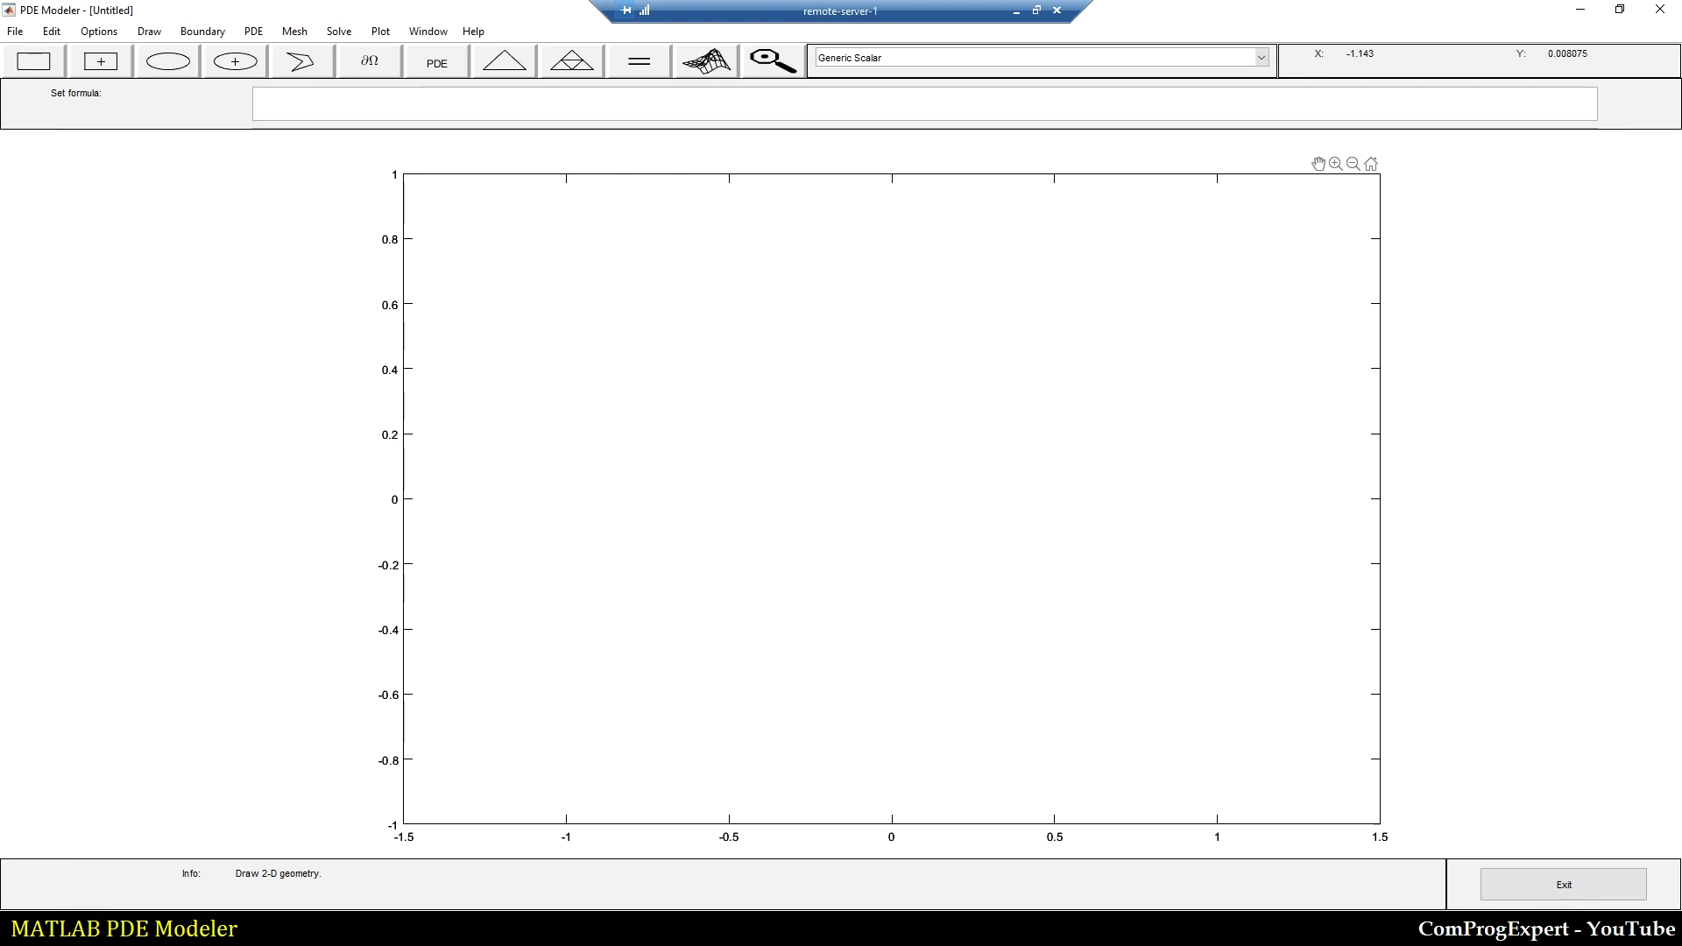
Step: In Draw Mode, drag out centred ellipse E1 on the left and a larger E2 on the right
{"action": "left_click", "coordinate": [168, 60]}
{"action": "left_click", "coordinate": [217, 161]}
{"action": "left_click", "coordinate": [148, 33]}
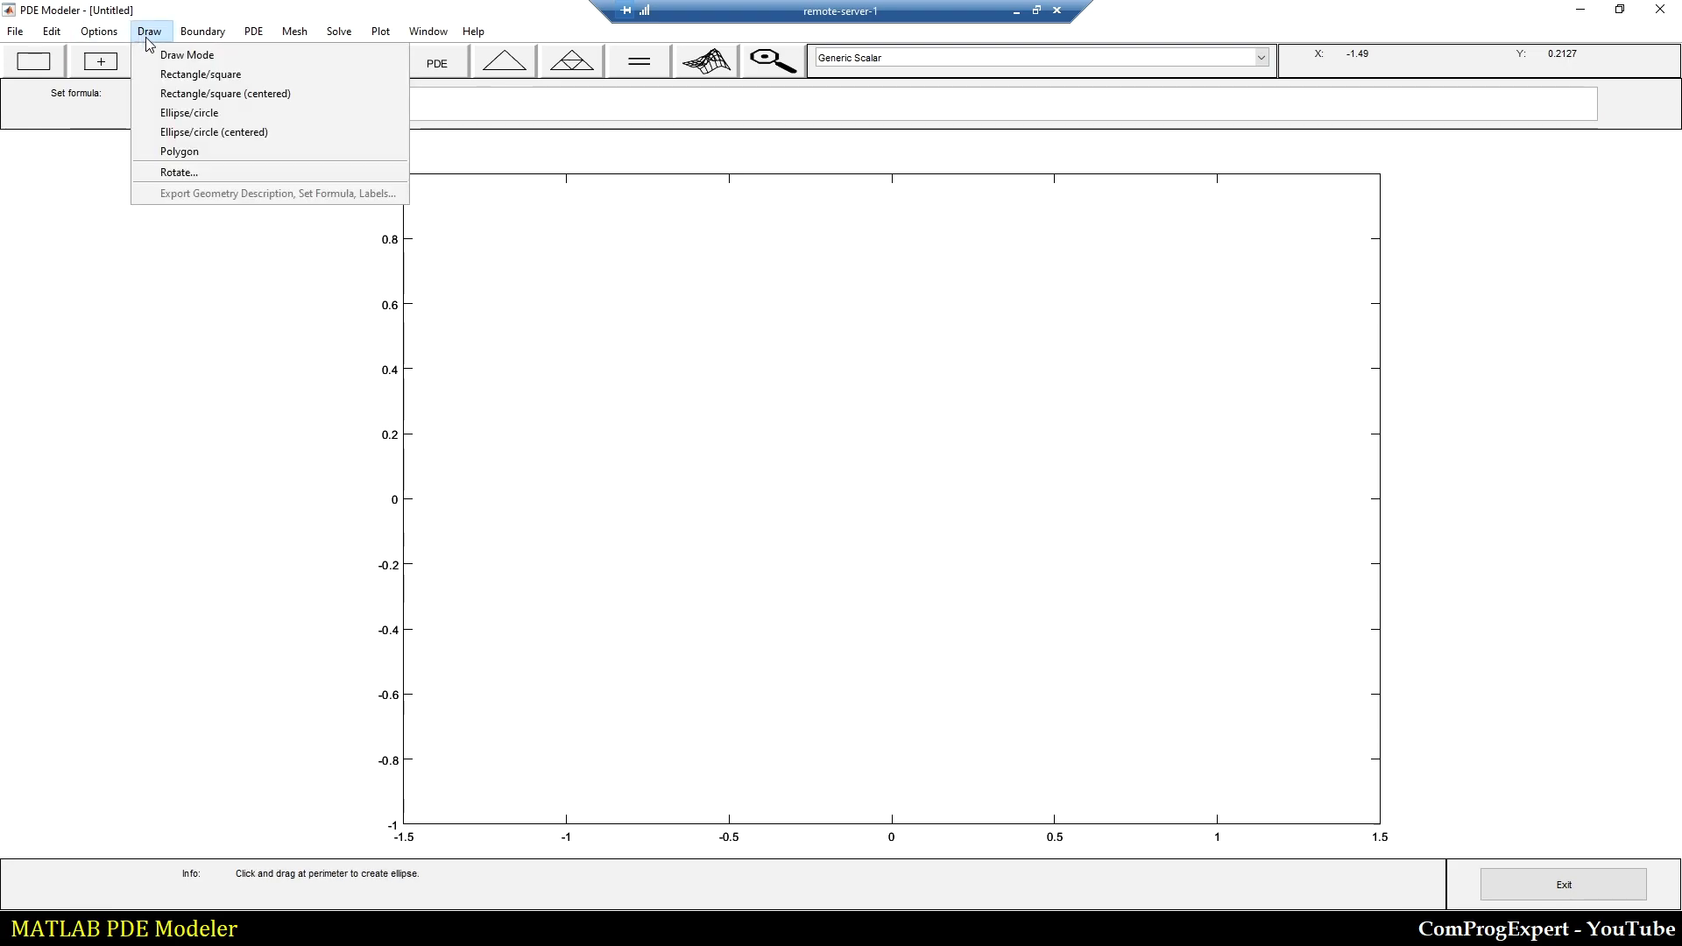
{"action": "left_click", "coordinate": [165, 57]}
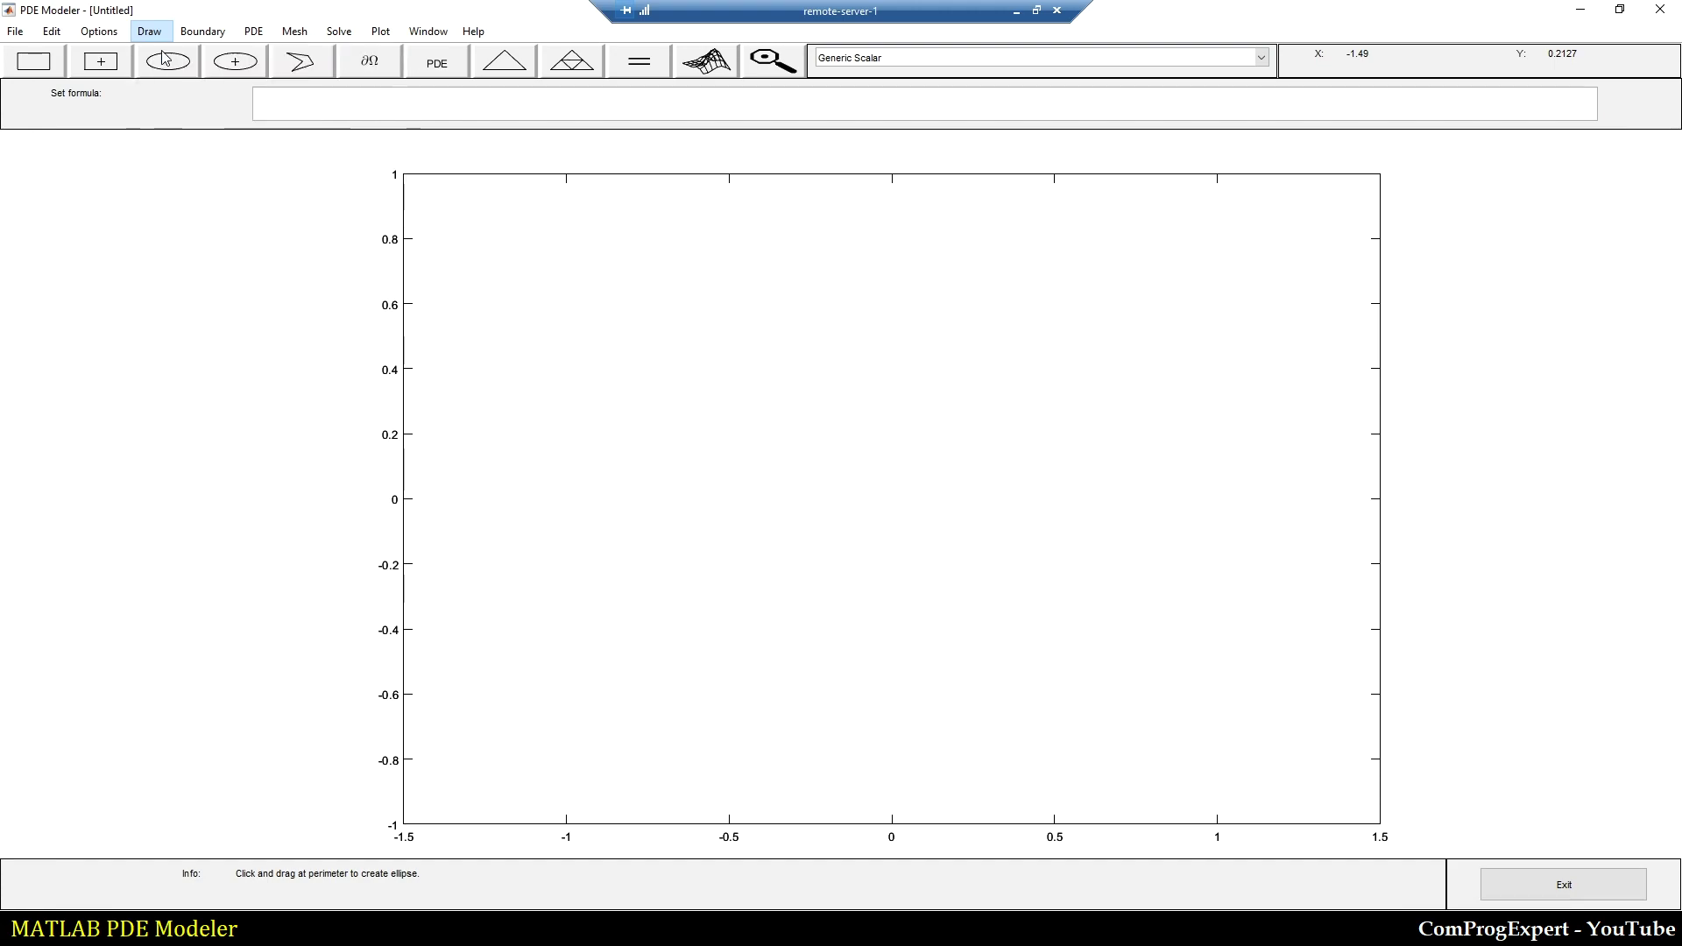
{"action": "left_click", "coordinate": [236, 65]}
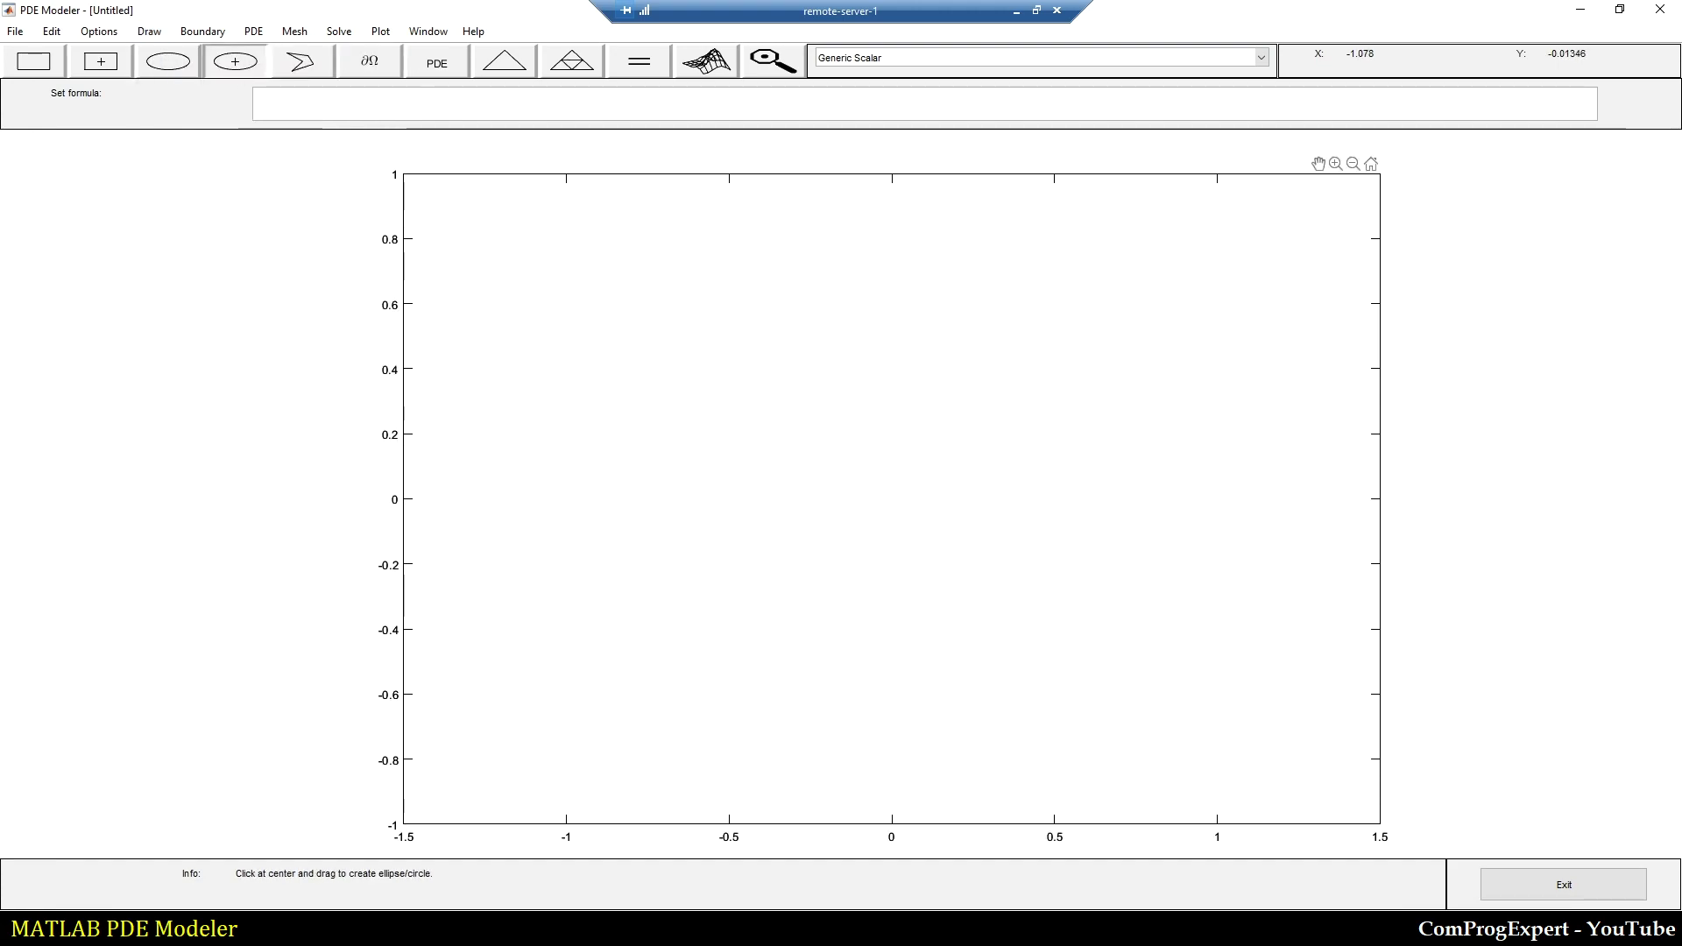
{"action": "left_click_drag", "start_coordinate": [542, 510], "coordinate": [665, 645]}
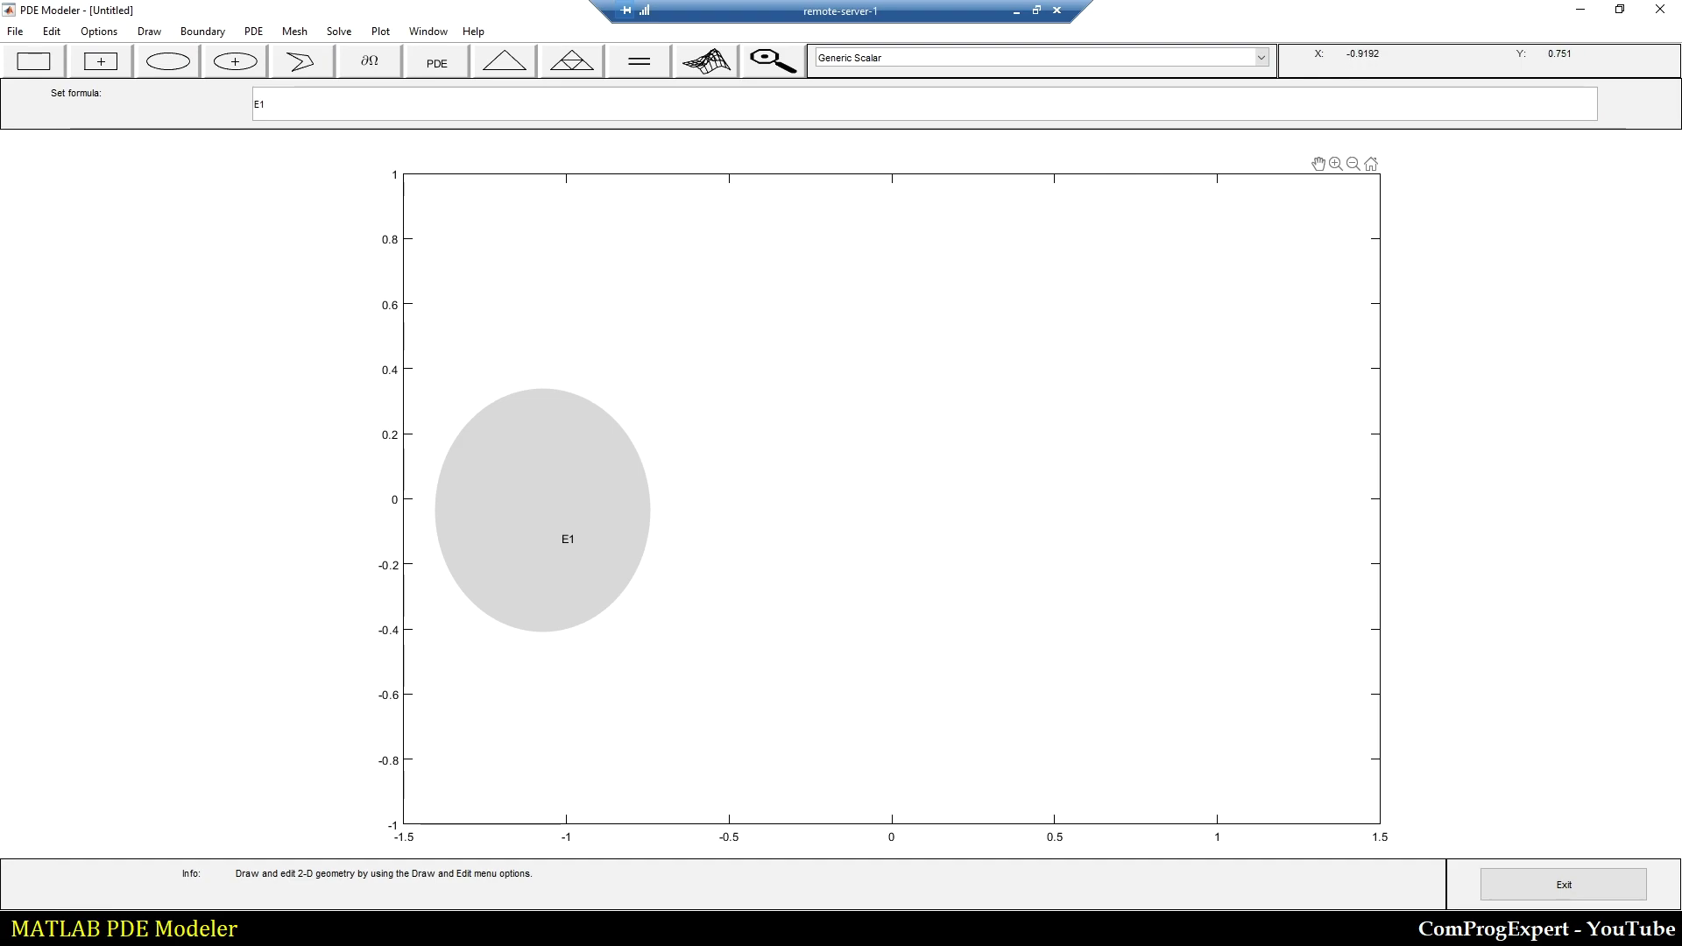
{"action": "left_click", "coordinate": [232, 64]}
{"action": "left_click_drag", "start_coordinate": [1135, 485], "coordinate": [1303, 676]}
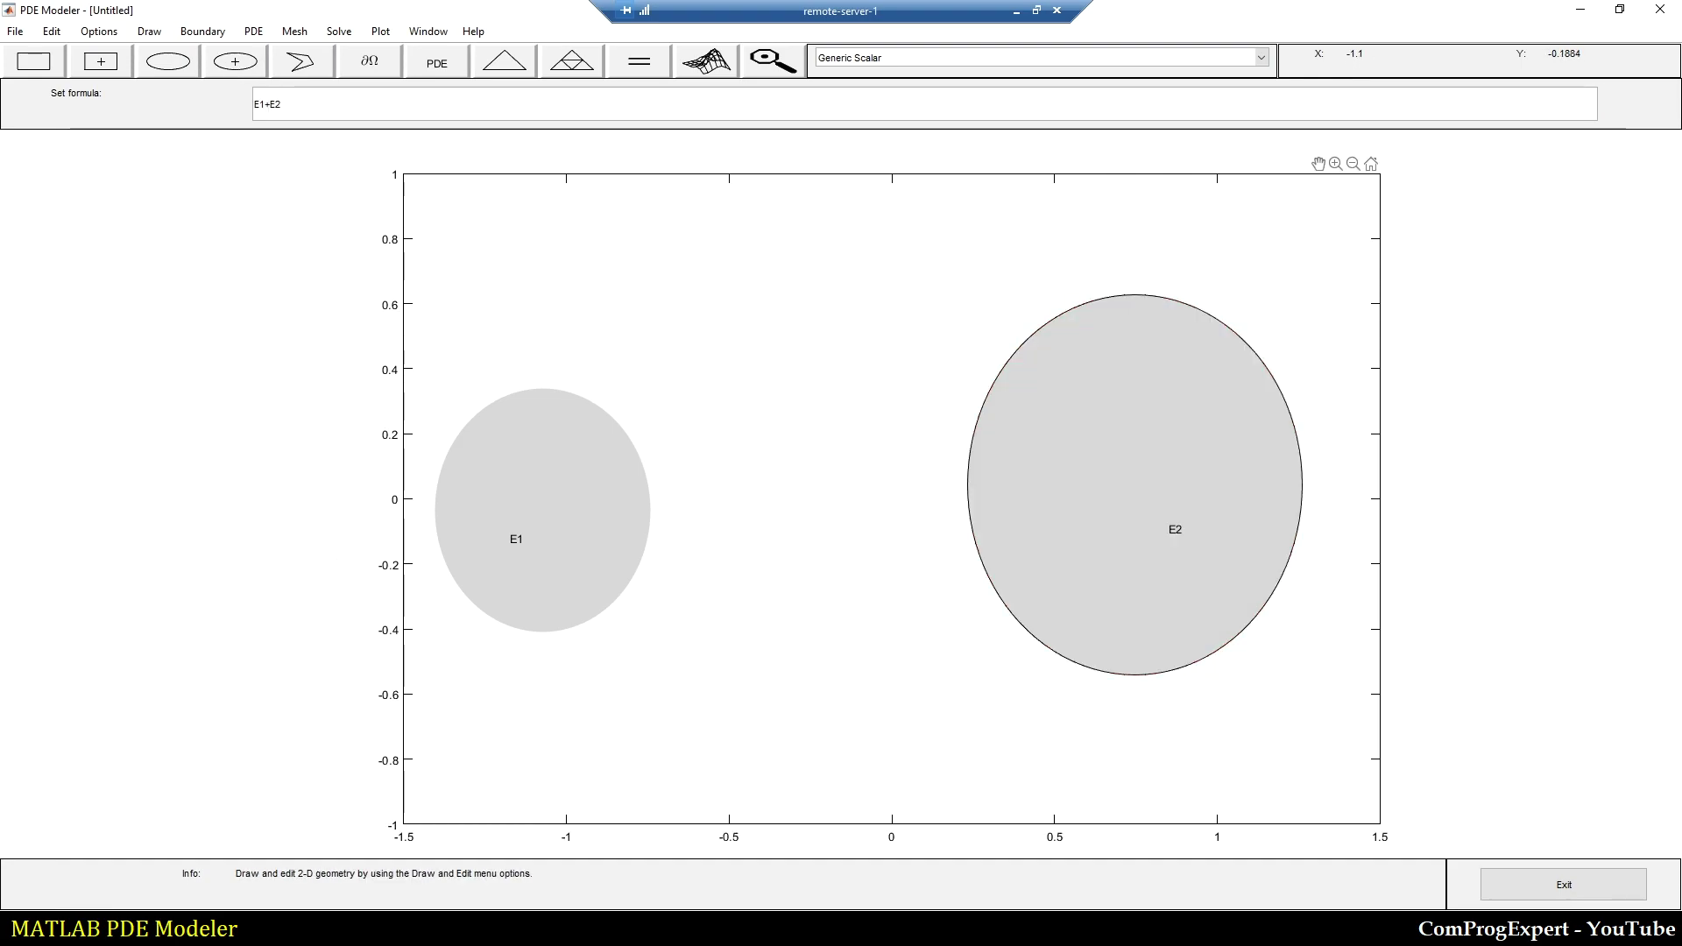
Step: Make E1 a circle centred at (0, 0) with both semiaxes 2
{"action": "double_click", "coordinate": [517, 541]}
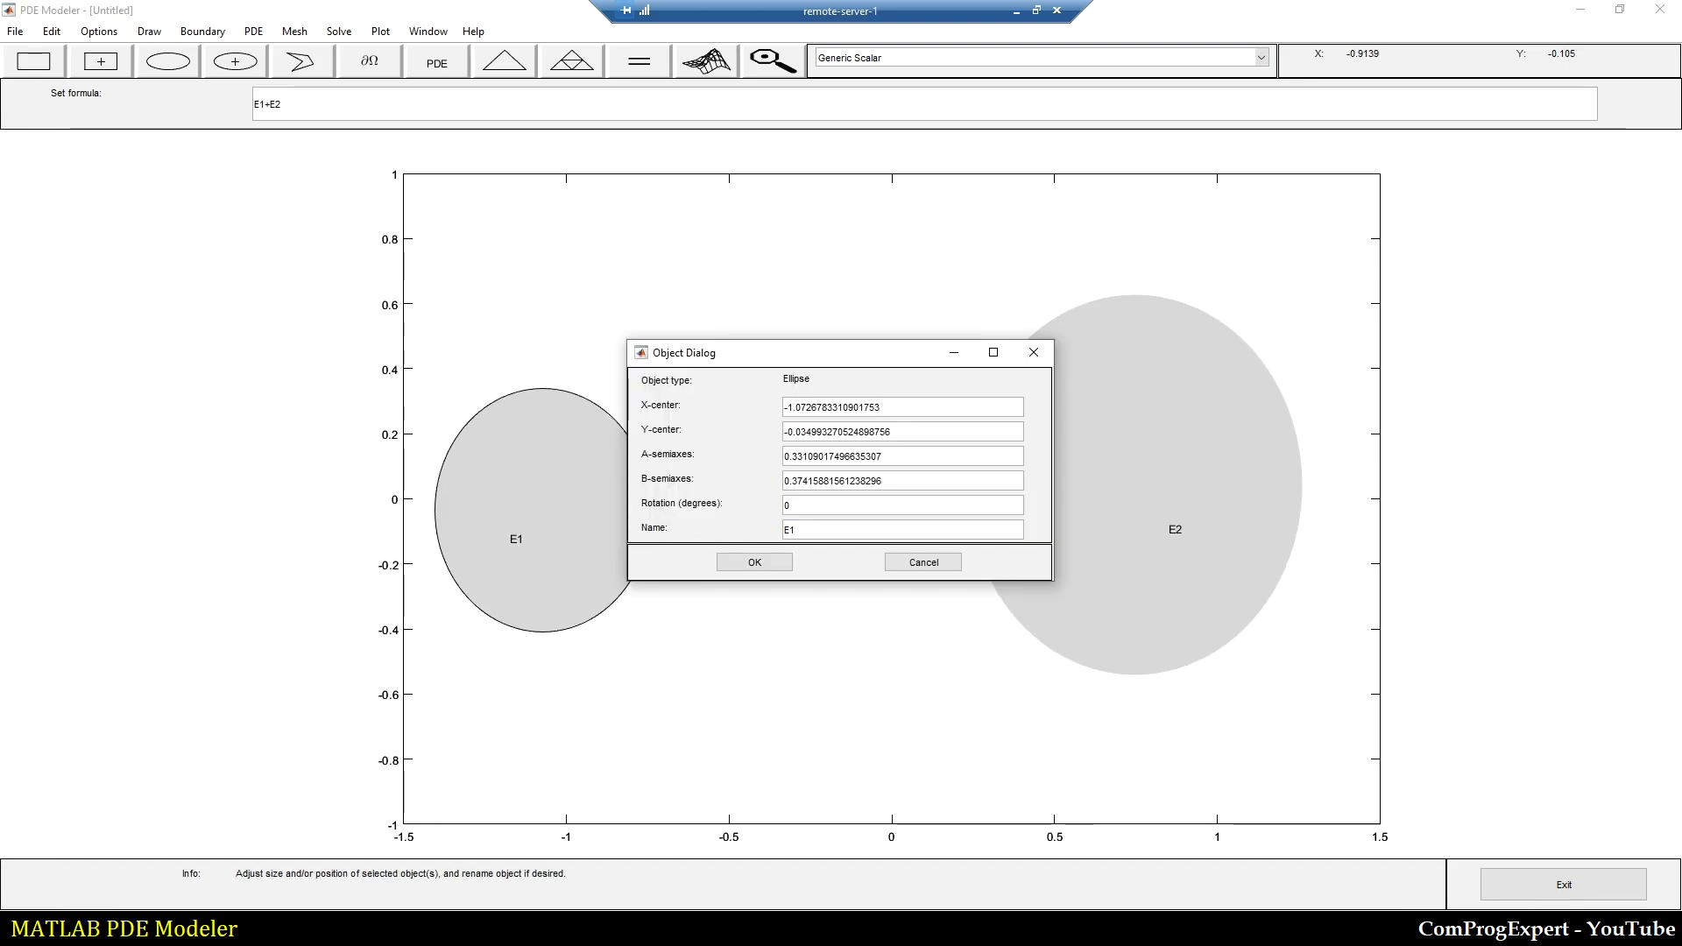
{"action": "type", "text": "0"}
{"action": "key", "text": "Tab"}
{"action": "type", "text": "0"}
{"action": "key", "text": "Tab"}
{"action": "type", "text": "2"}
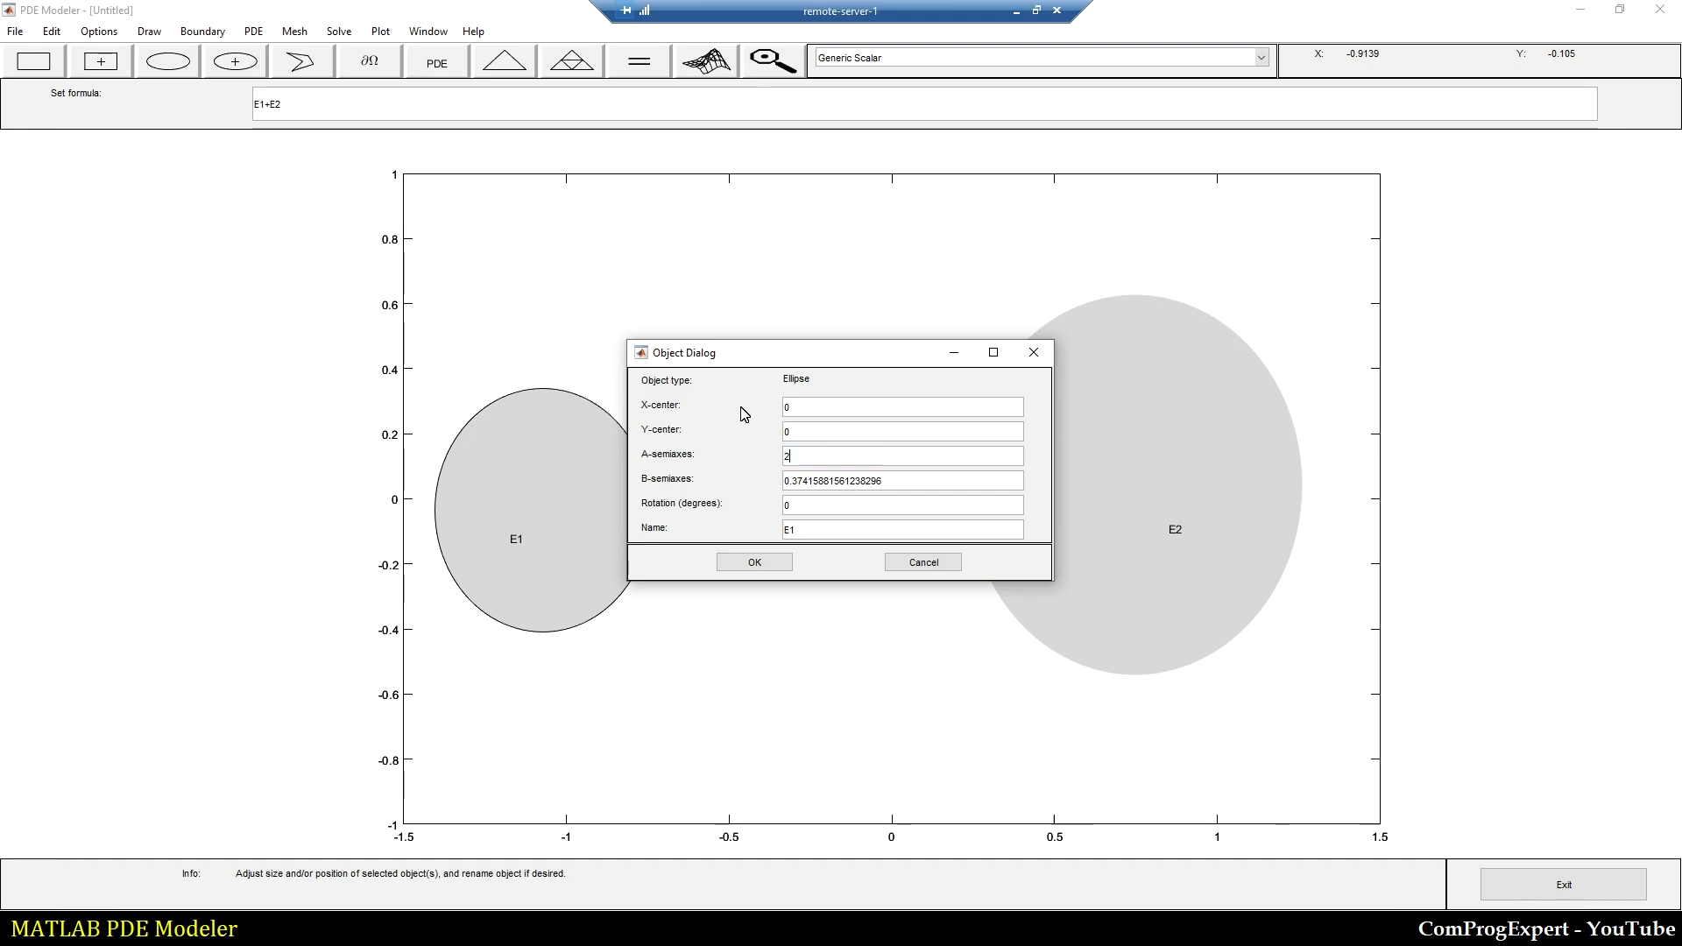
{"action": "key", "text": "Tab"}
{"action": "type", "text": "2"}
{"action": "left_click", "coordinate": [754, 562]}
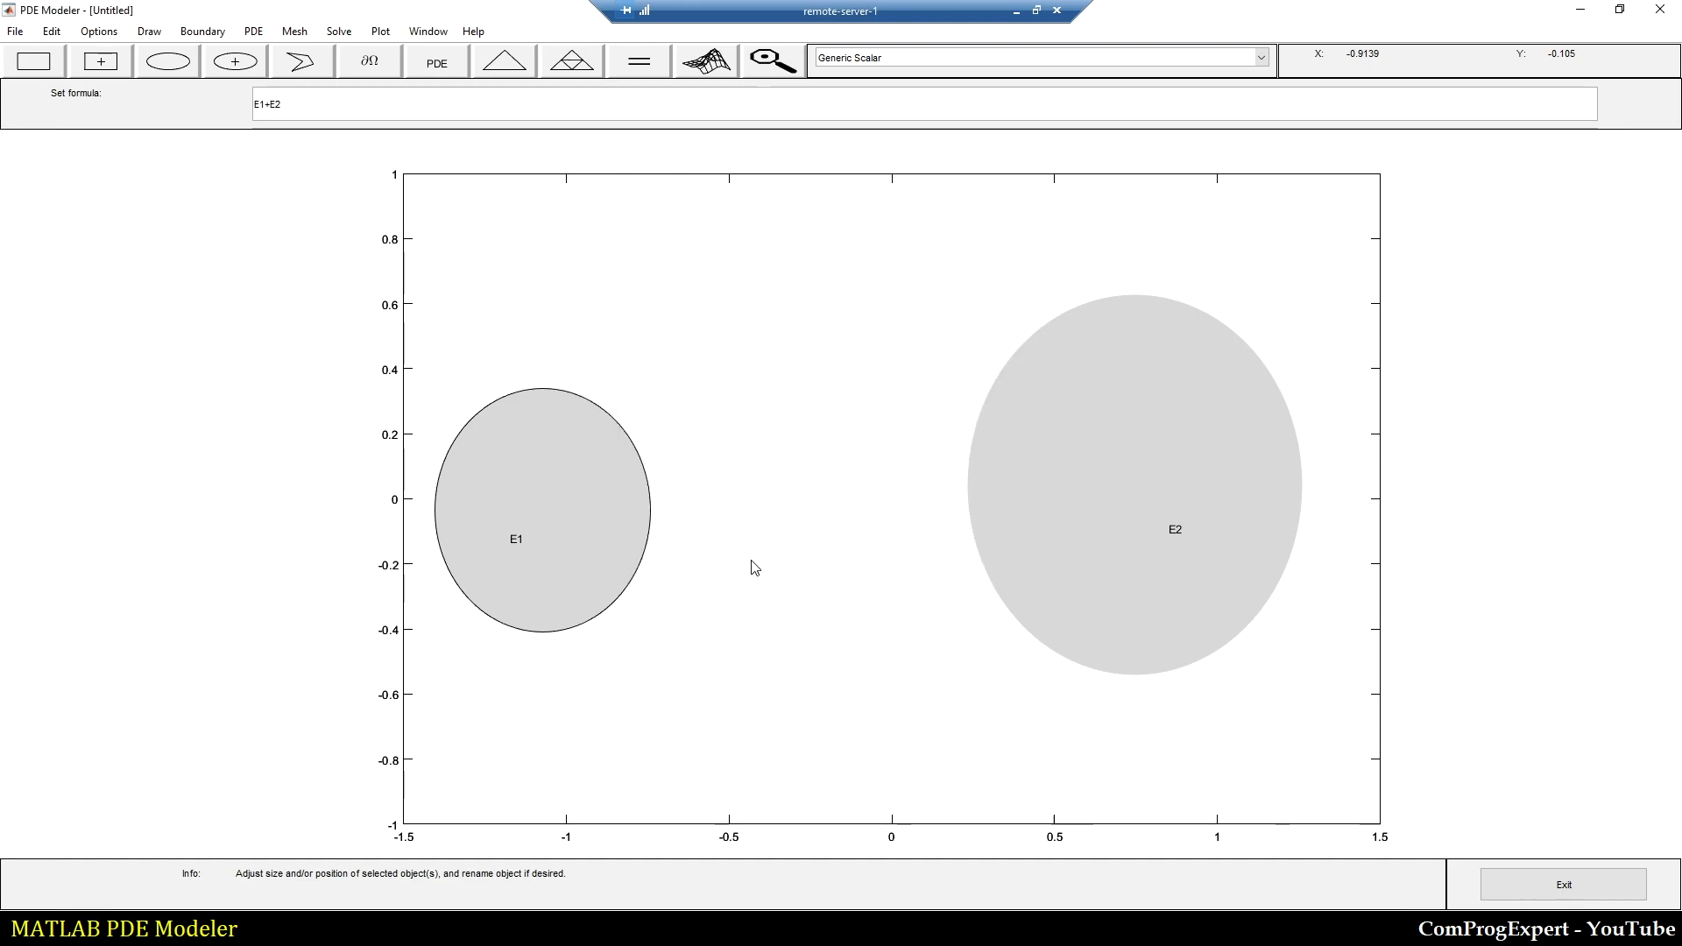
Step: Recentre E2 at X 10, Y 0 and update its semiaxis values
{"action": "double_click", "coordinate": [1100, 447]}
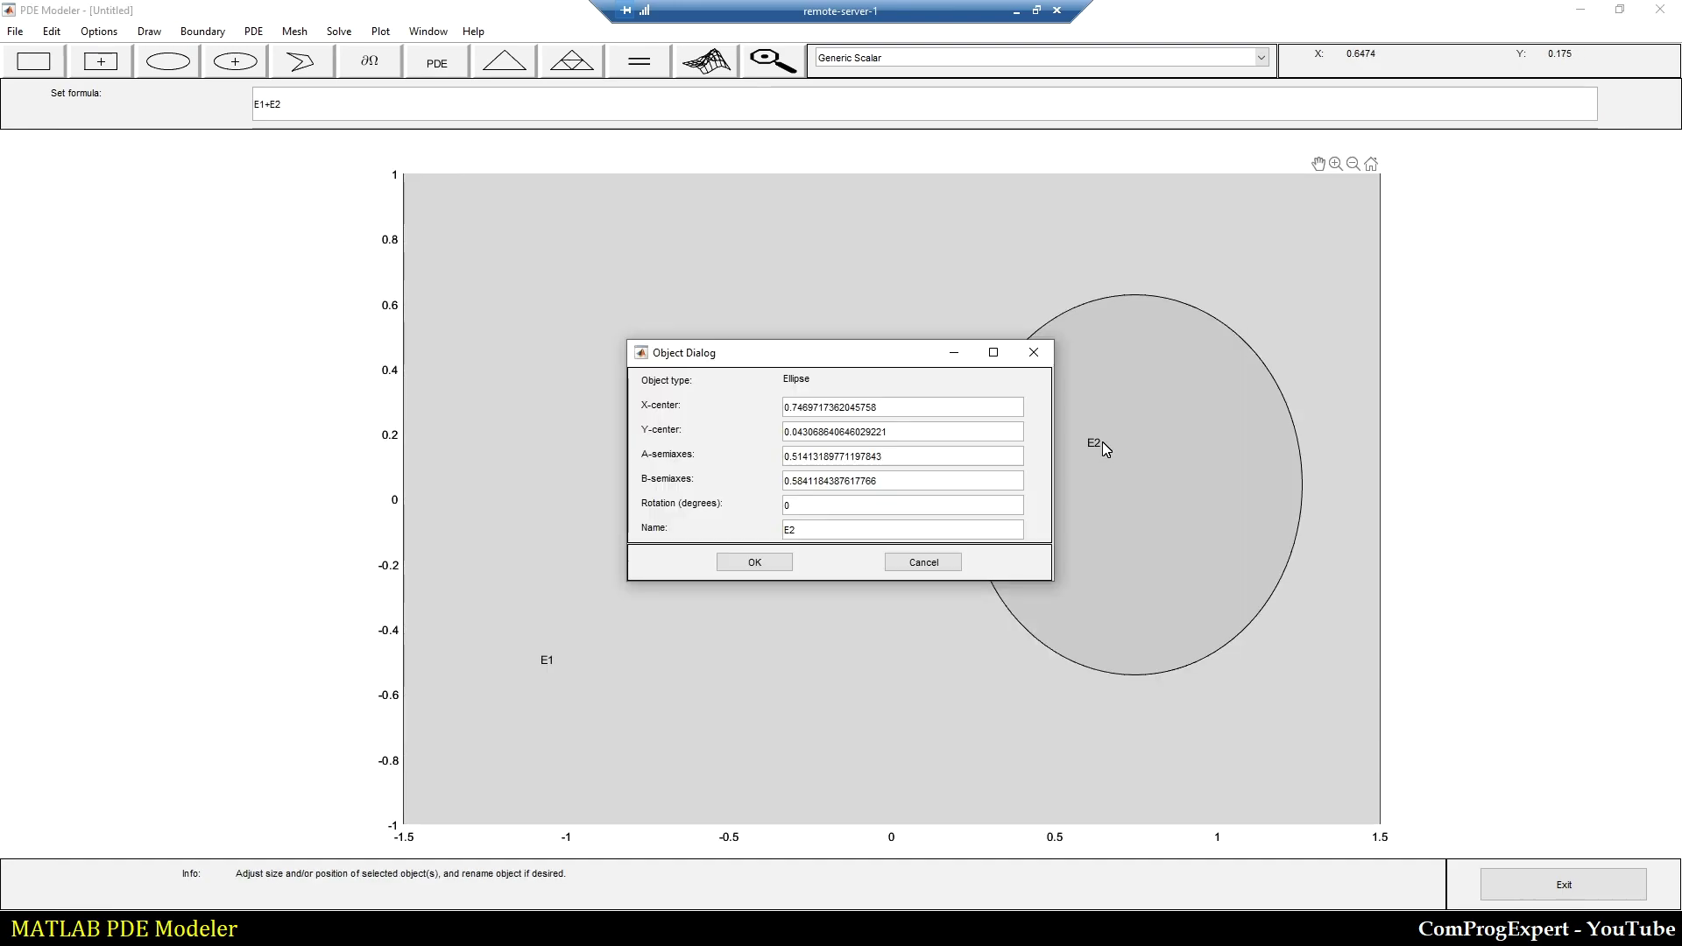
{"action": "type", "text": "10"}
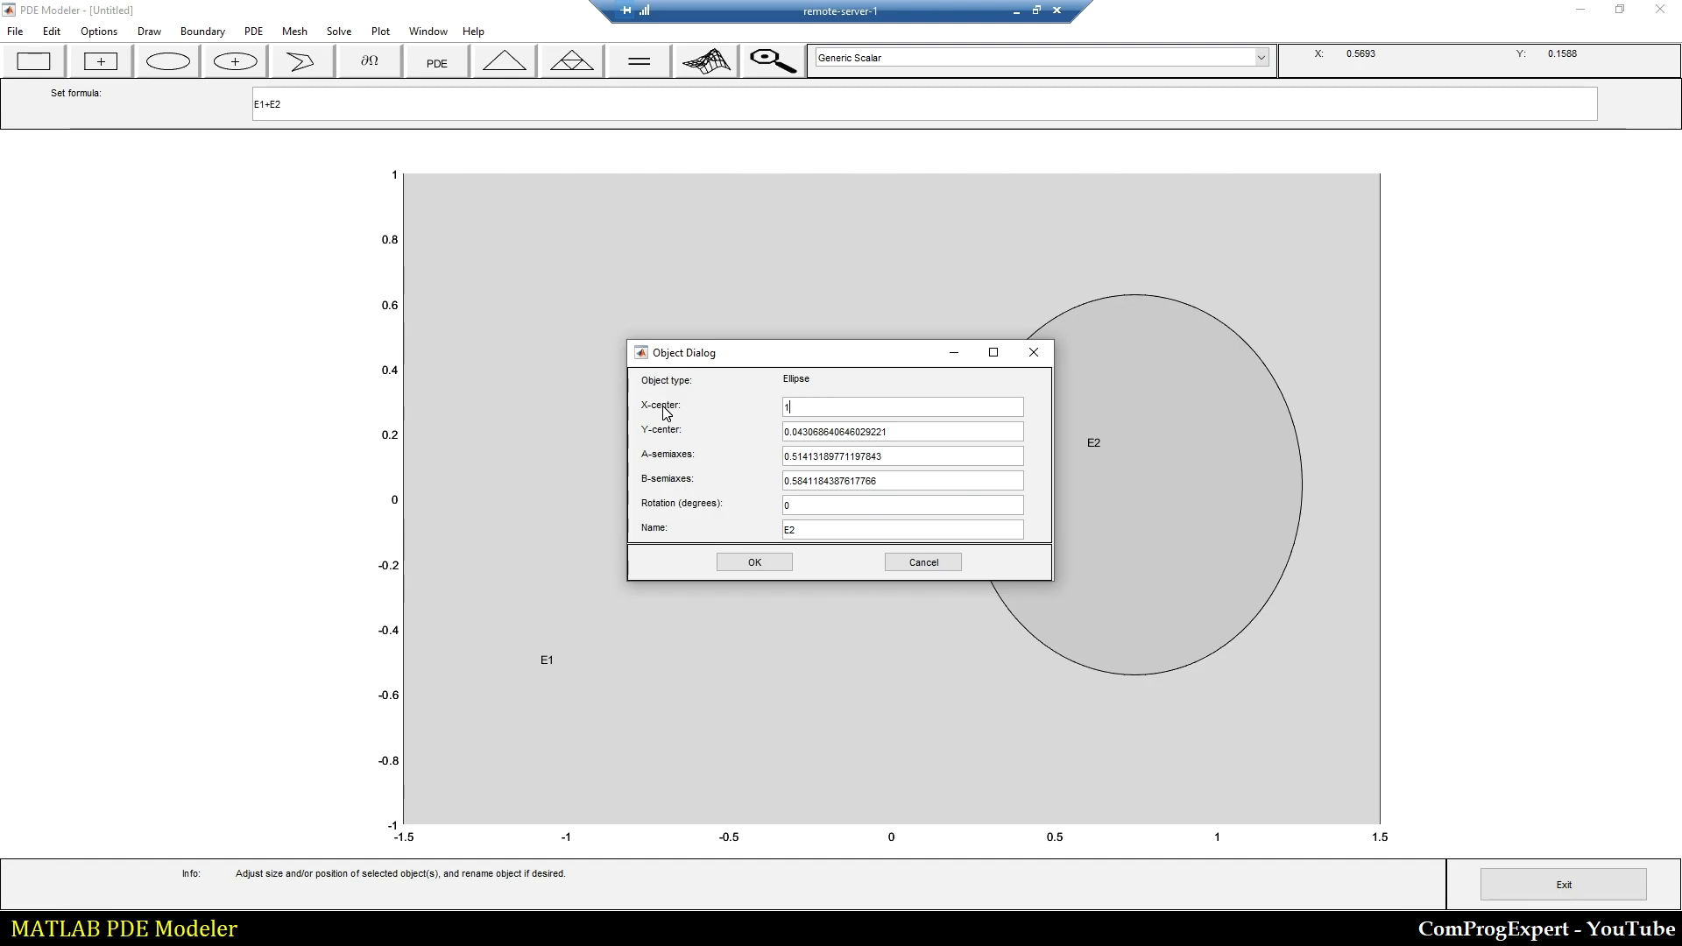
{"action": "key", "text": "Tab"}
{"action": "type", "text": "0"}
{"action": "key", "text": "Tab"}
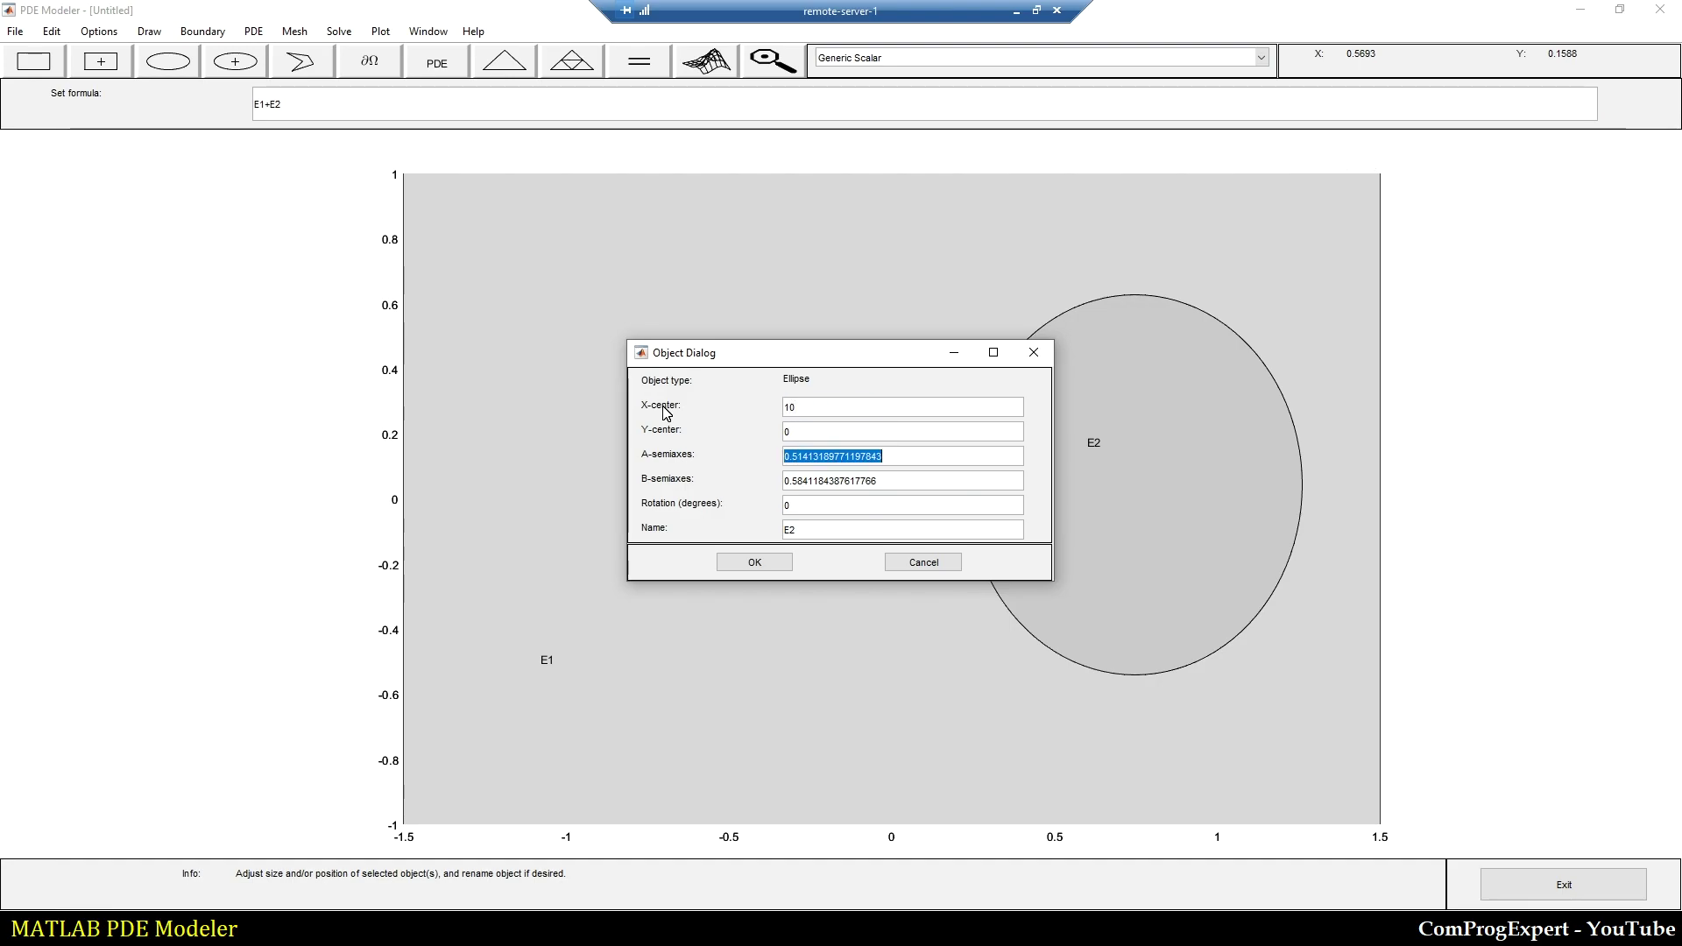
{"action": "type", "text": "1"}
{"action": "key", "text": "Tab"}
{"action": "type", "text": "1"}
{"action": "left_click", "coordinate": [737, 560]}
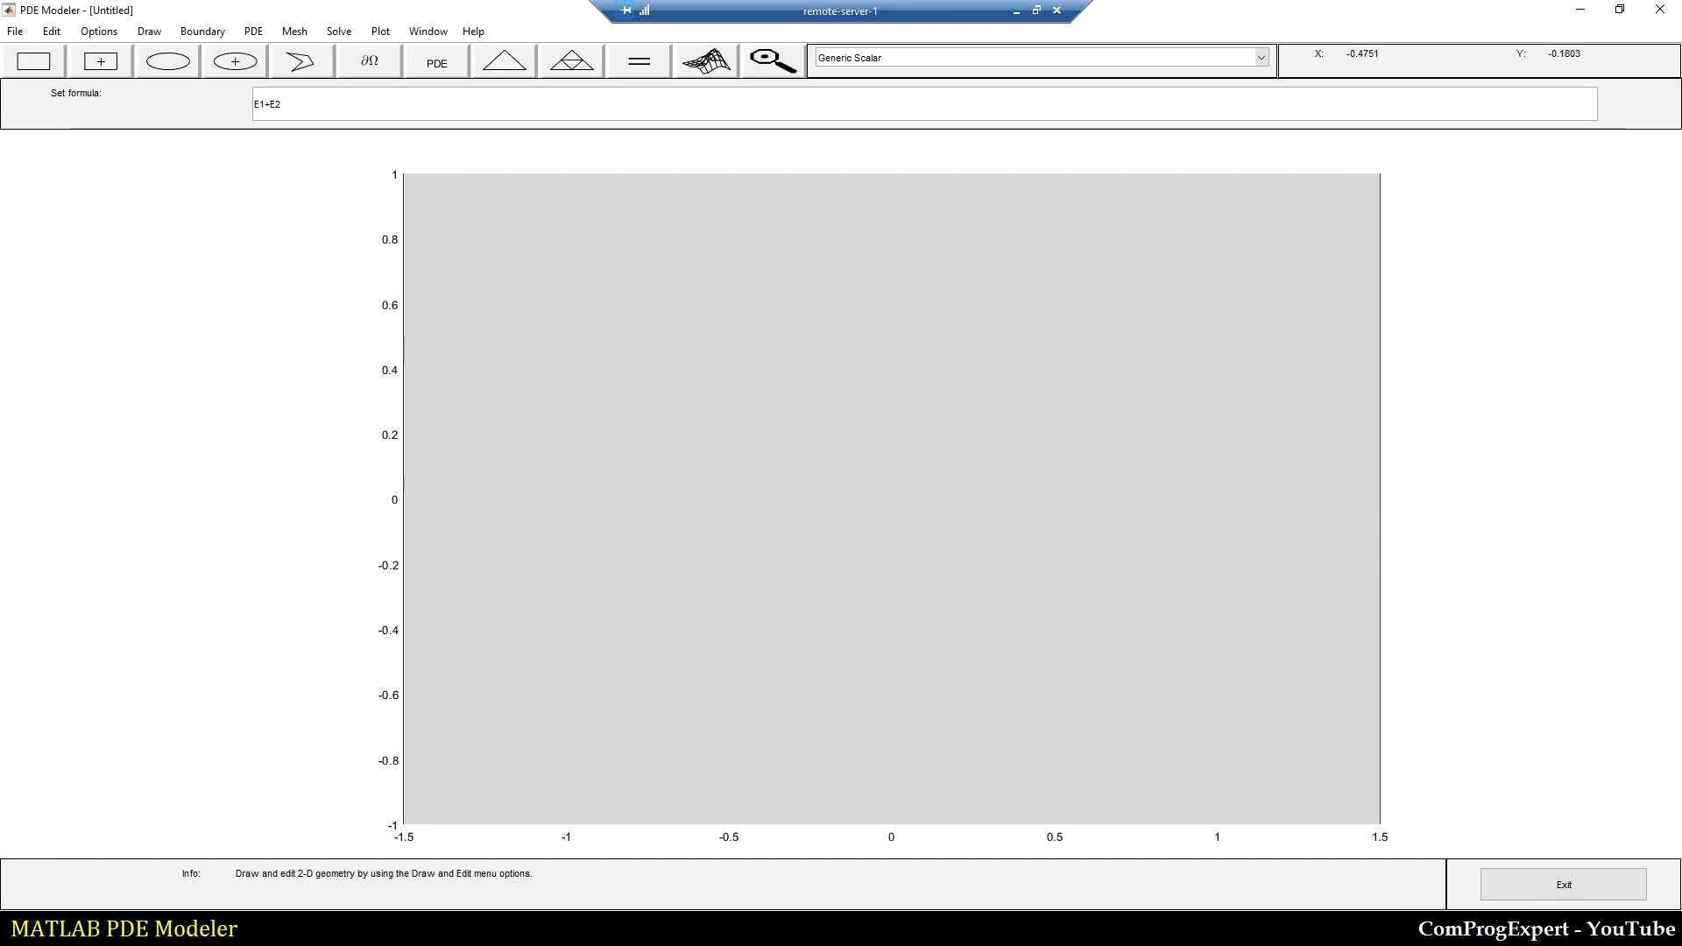
Step: Set both x and y axis limits to Auto so both circles are visible
{"action": "left_click", "coordinate": [99, 31]}
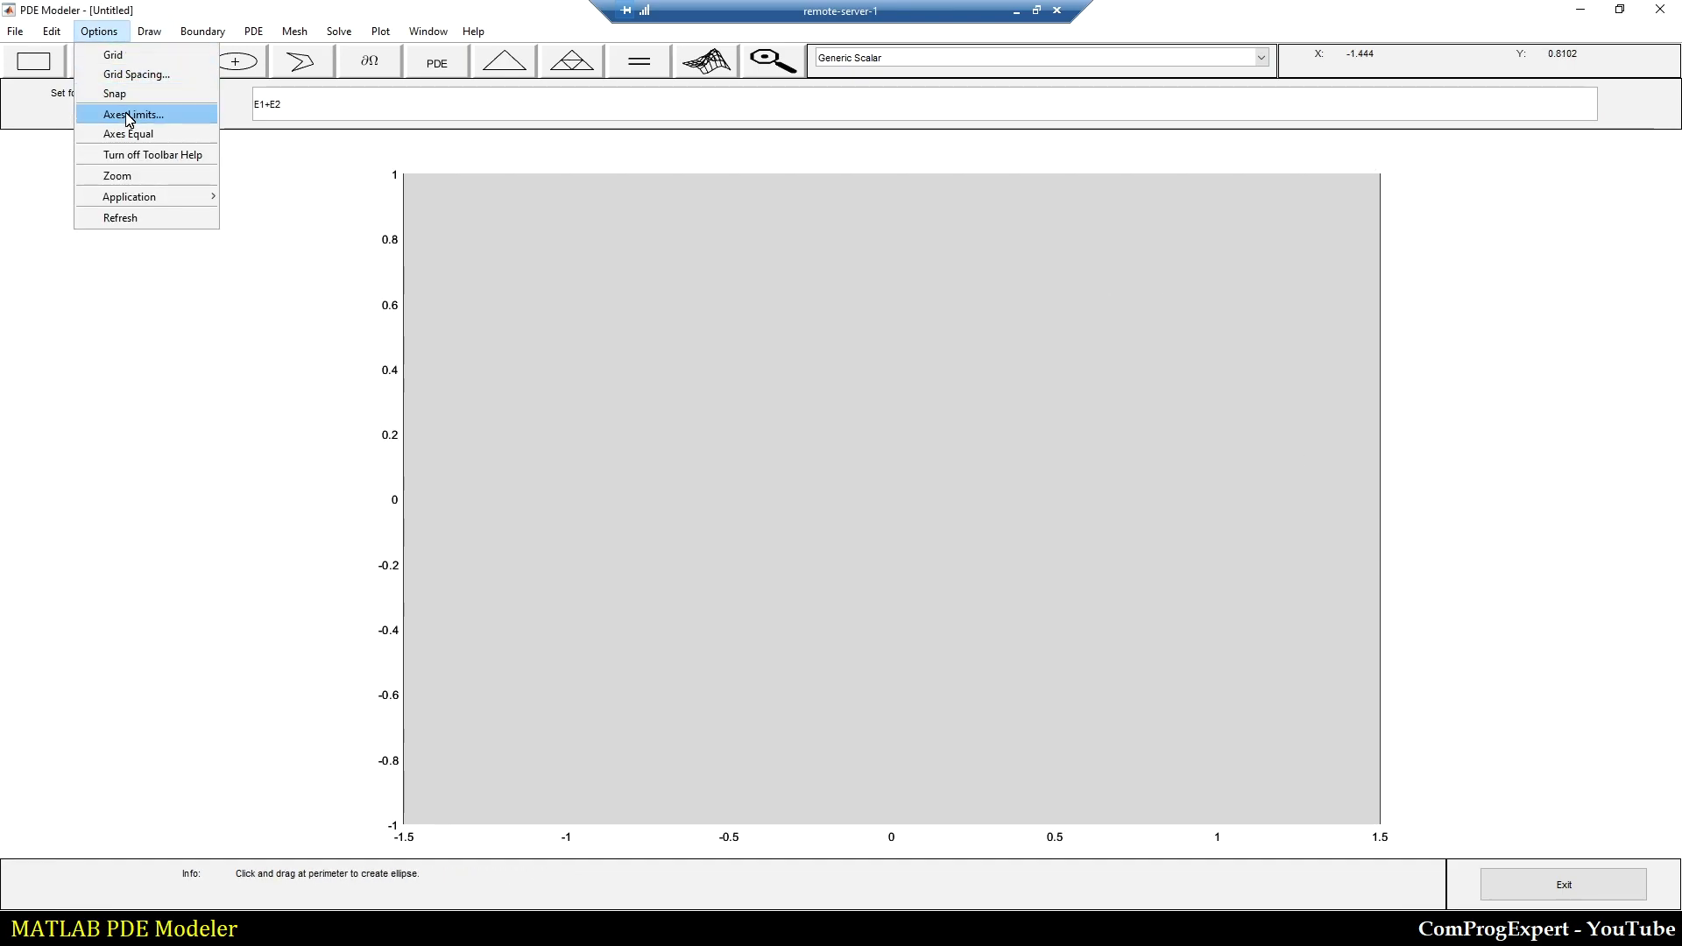
{"action": "left_click", "coordinate": [130, 115]}
{"action": "left_click", "coordinate": [862, 306]}
{"action": "left_click", "coordinate": [867, 350]}
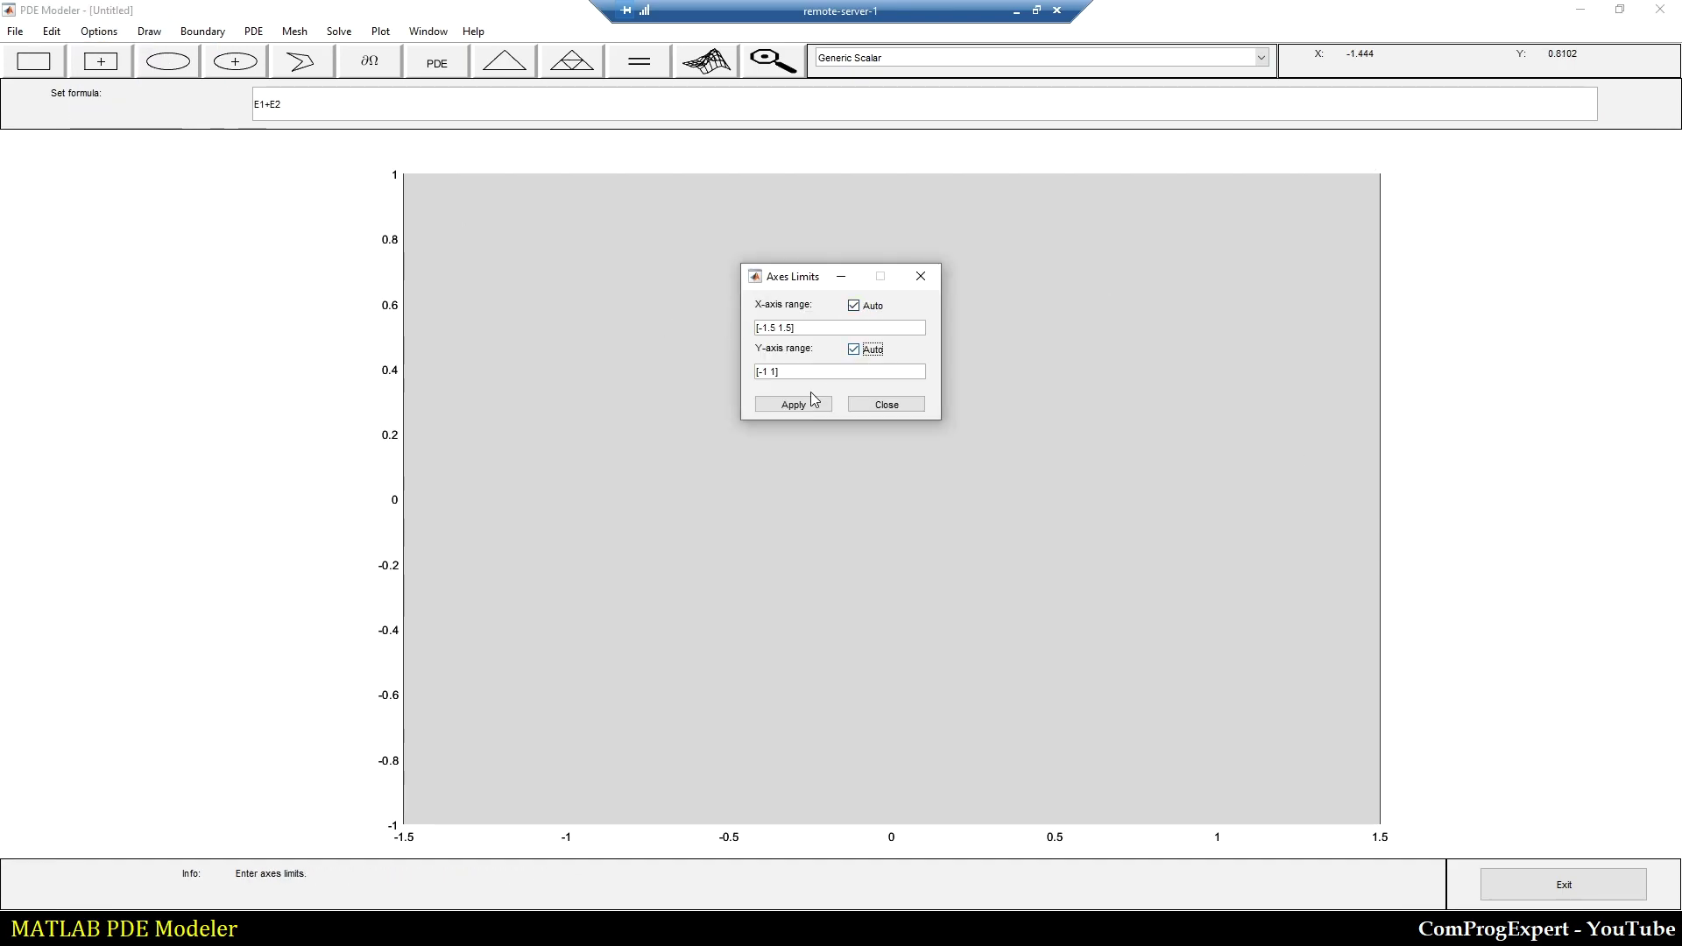
{"action": "left_click", "coordinate": [813, 401]}
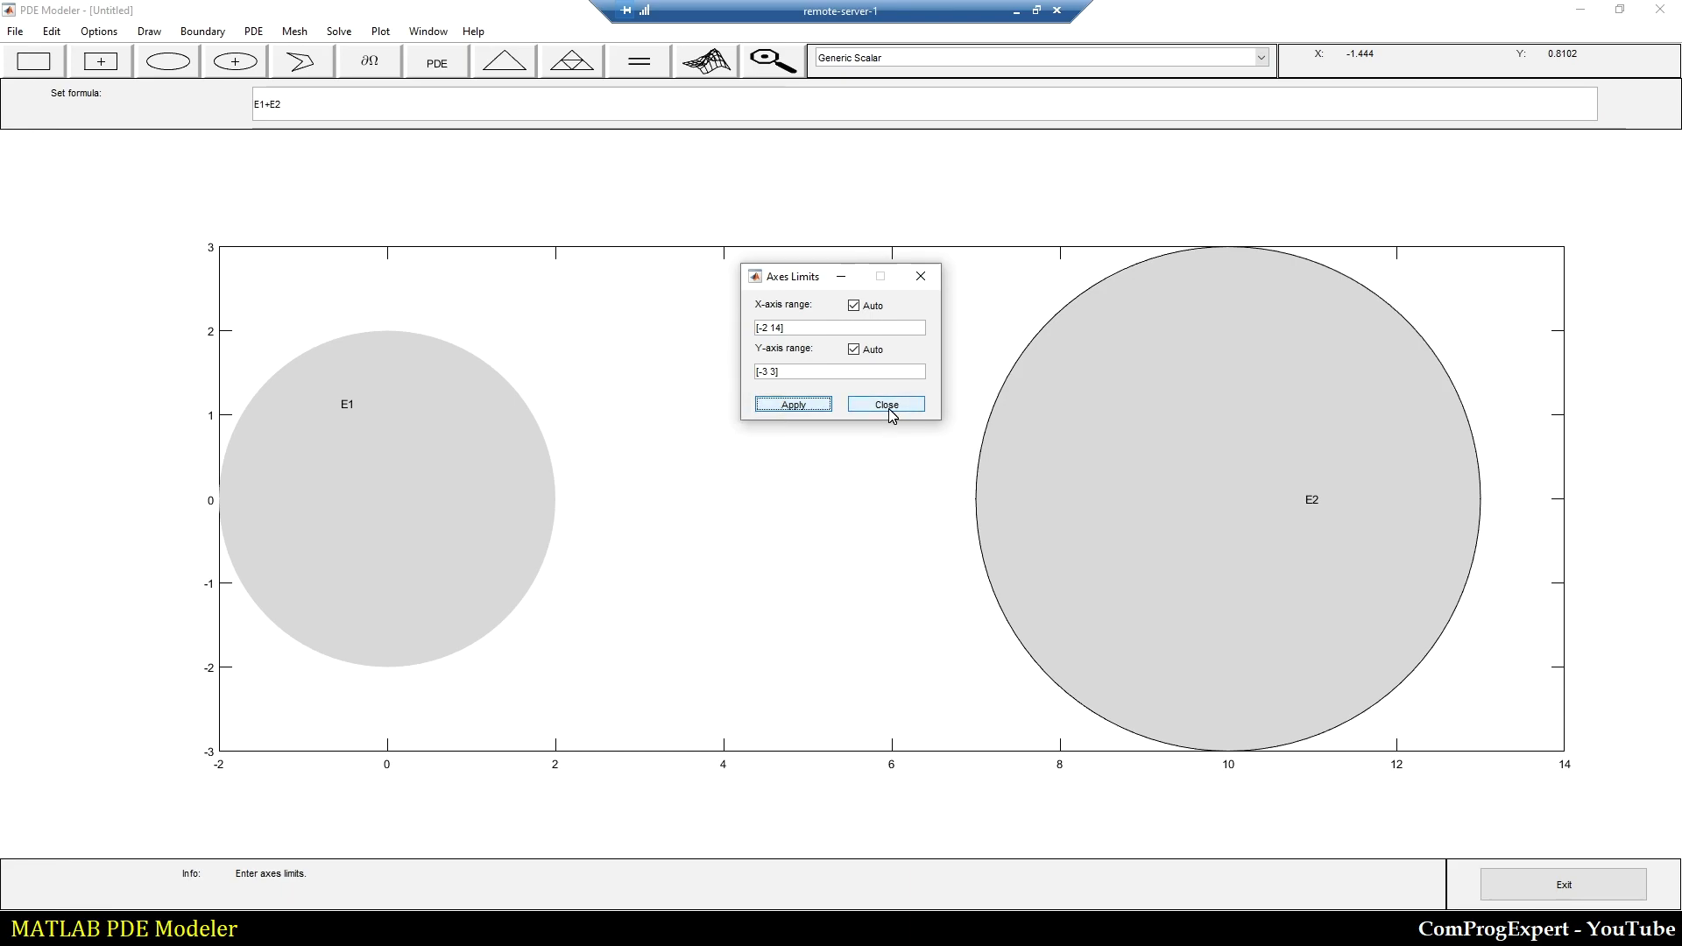
{"action": "left_click", "coordinate": [886, 406]}
{"action": "left_click", "coordinate": [827, 531]}
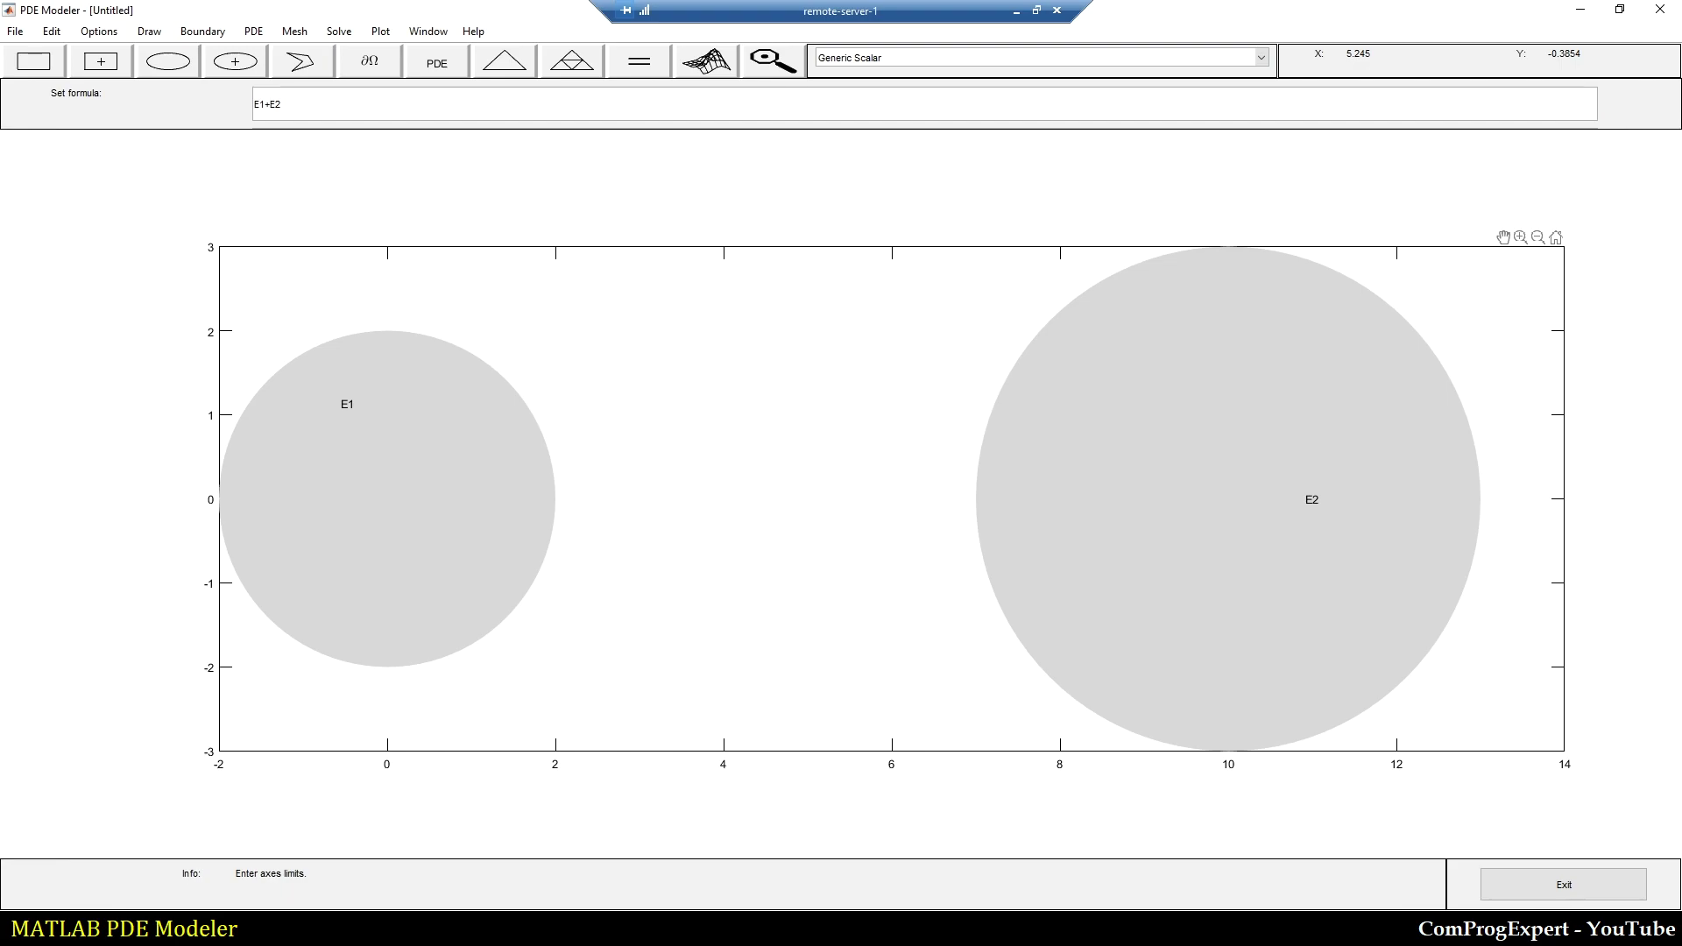
Step: Draw polygon P1 with four corners joining the bottoms and tops of E1 and E2
{"action": "left_click", "coordinate": [299, 66]}
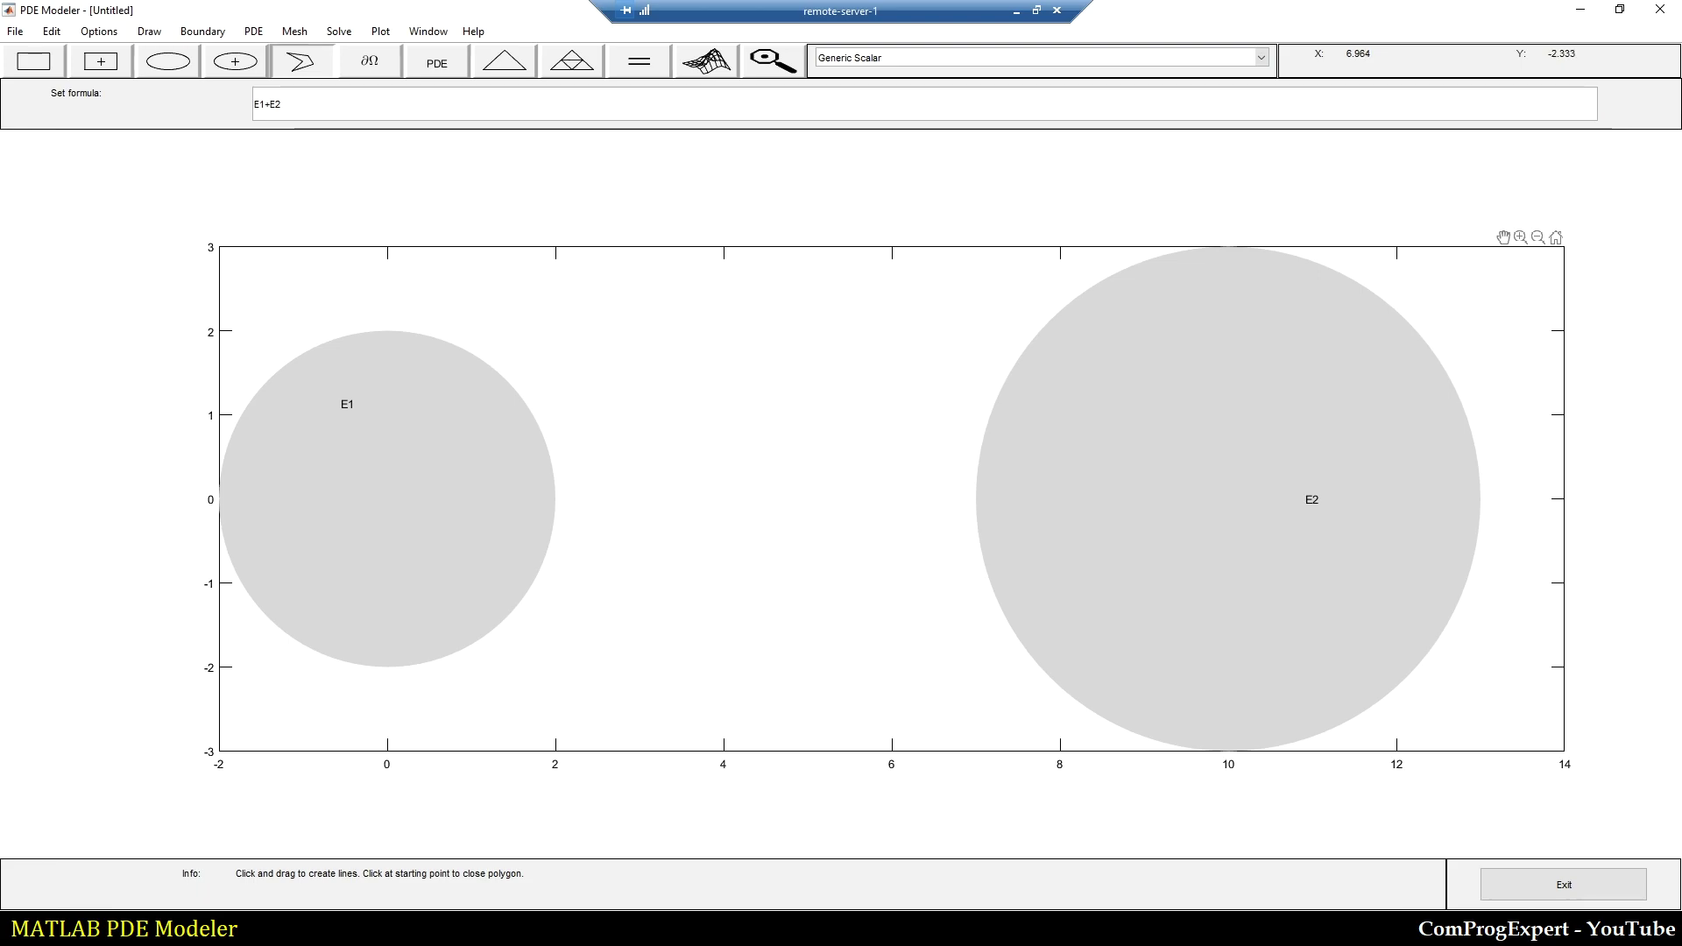
{"action": "left_click_drag", "start_coordinate": [1207, 741], "coordinate": [1227, 751]}
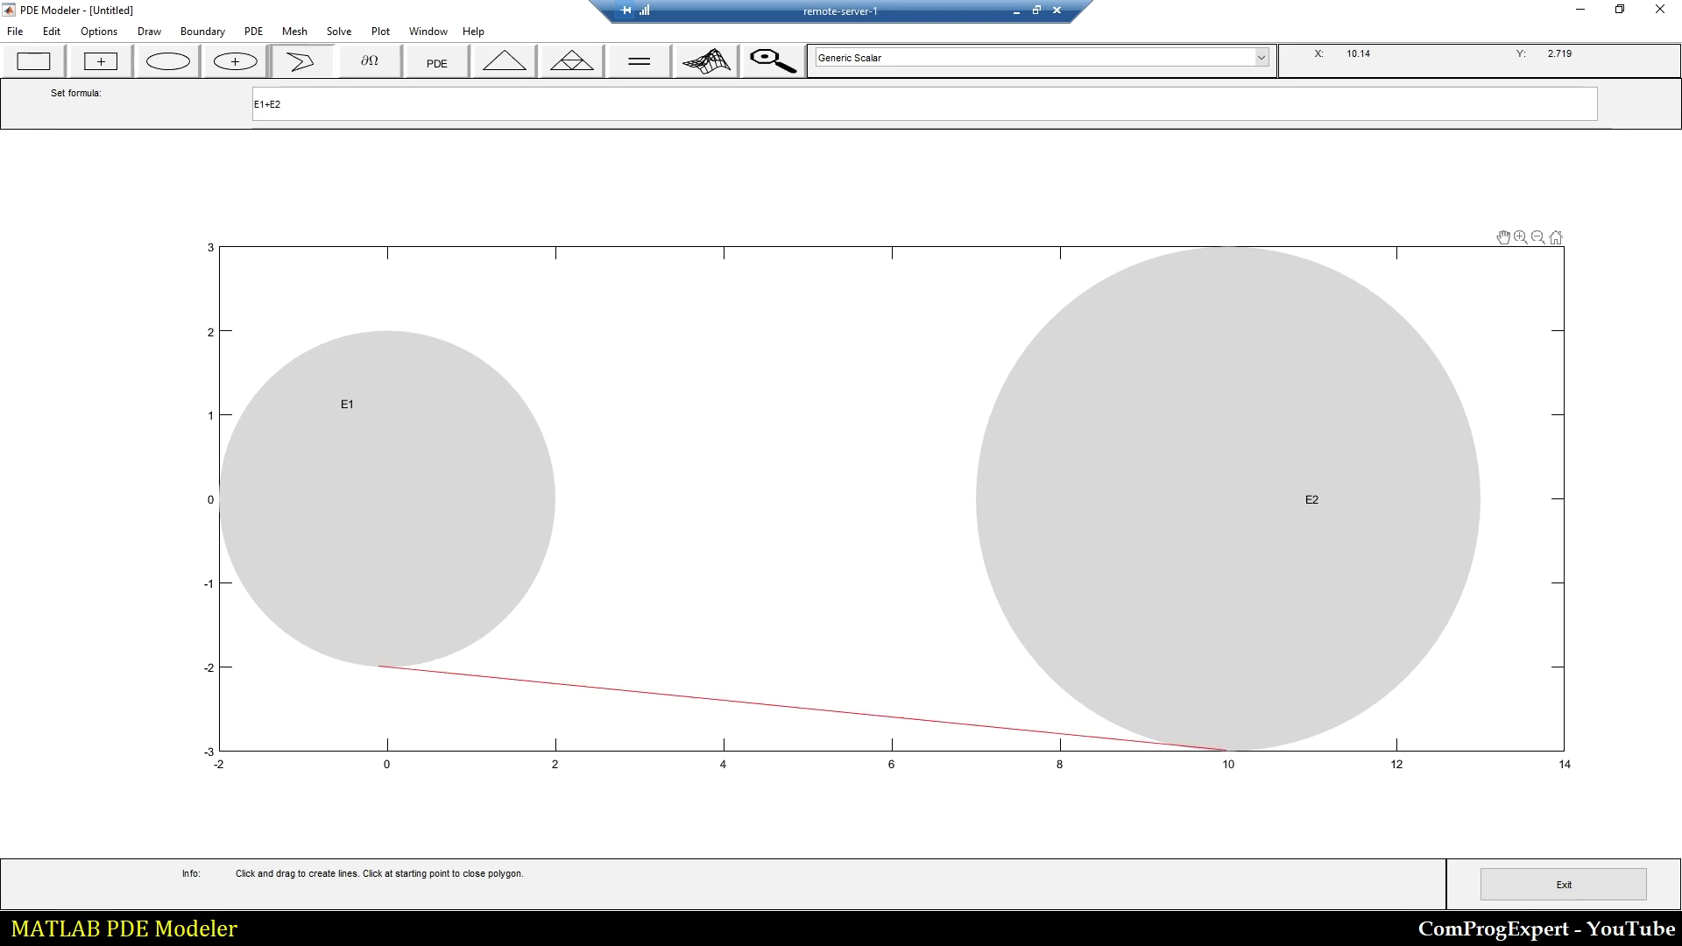
{"action": "left_click", "coordinate": [1239, 248]}
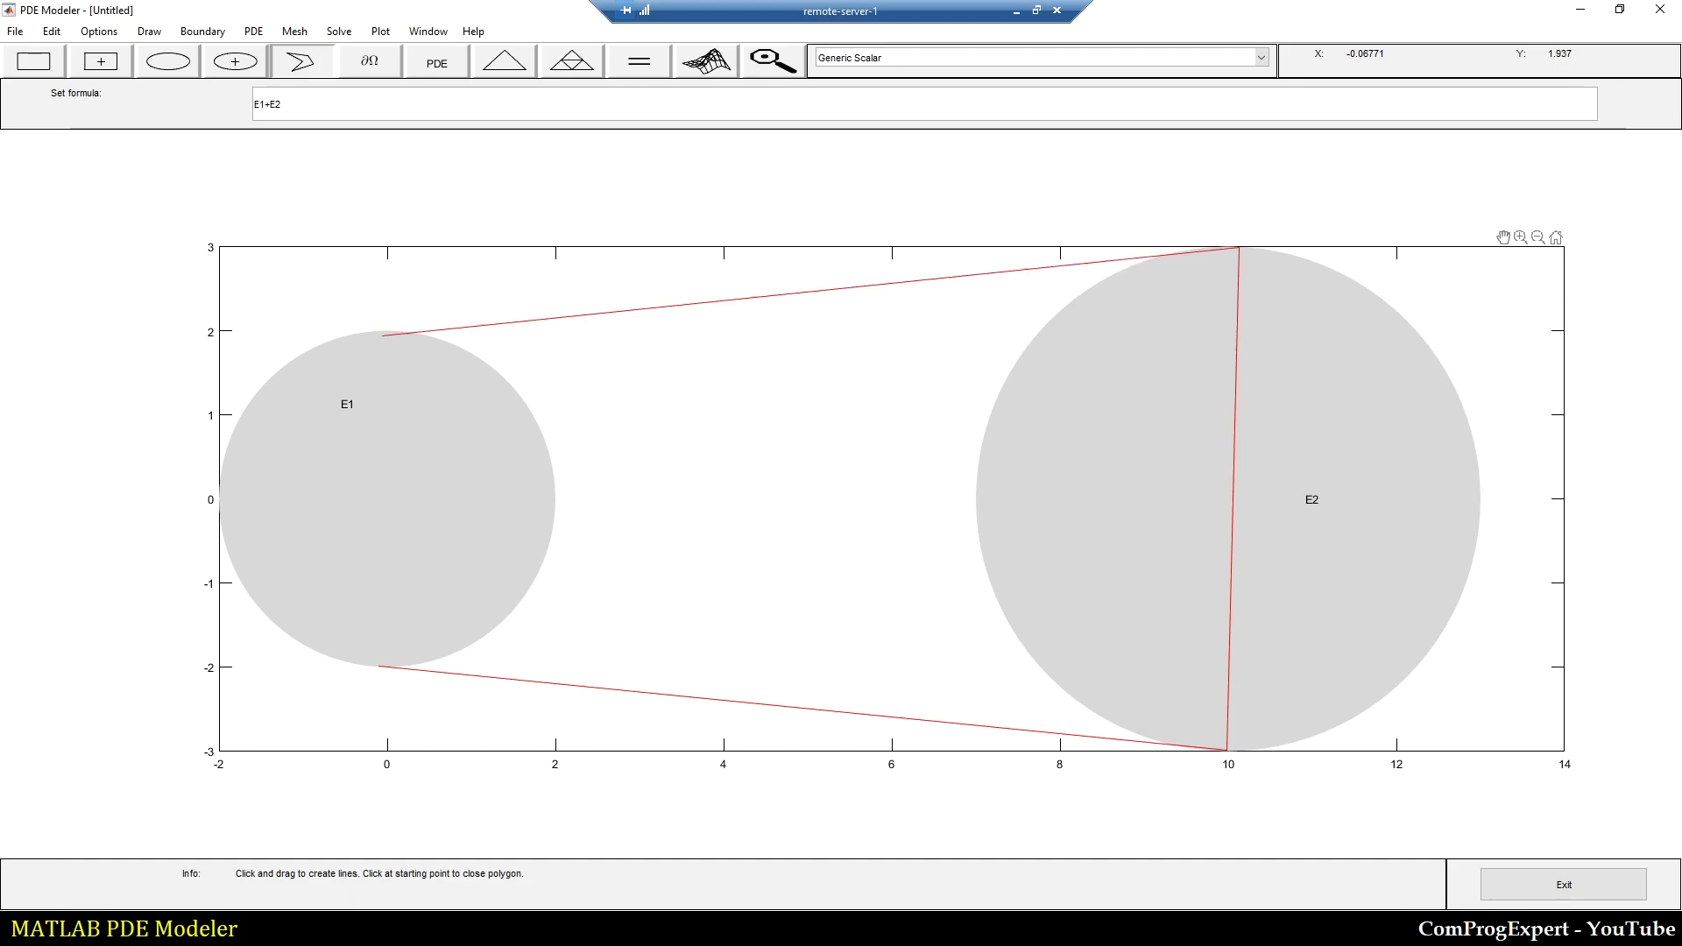
{"action": "left_click", "coordinate": [381, 335]}
{"action": "left_click", "coordinate": [378, 667]}
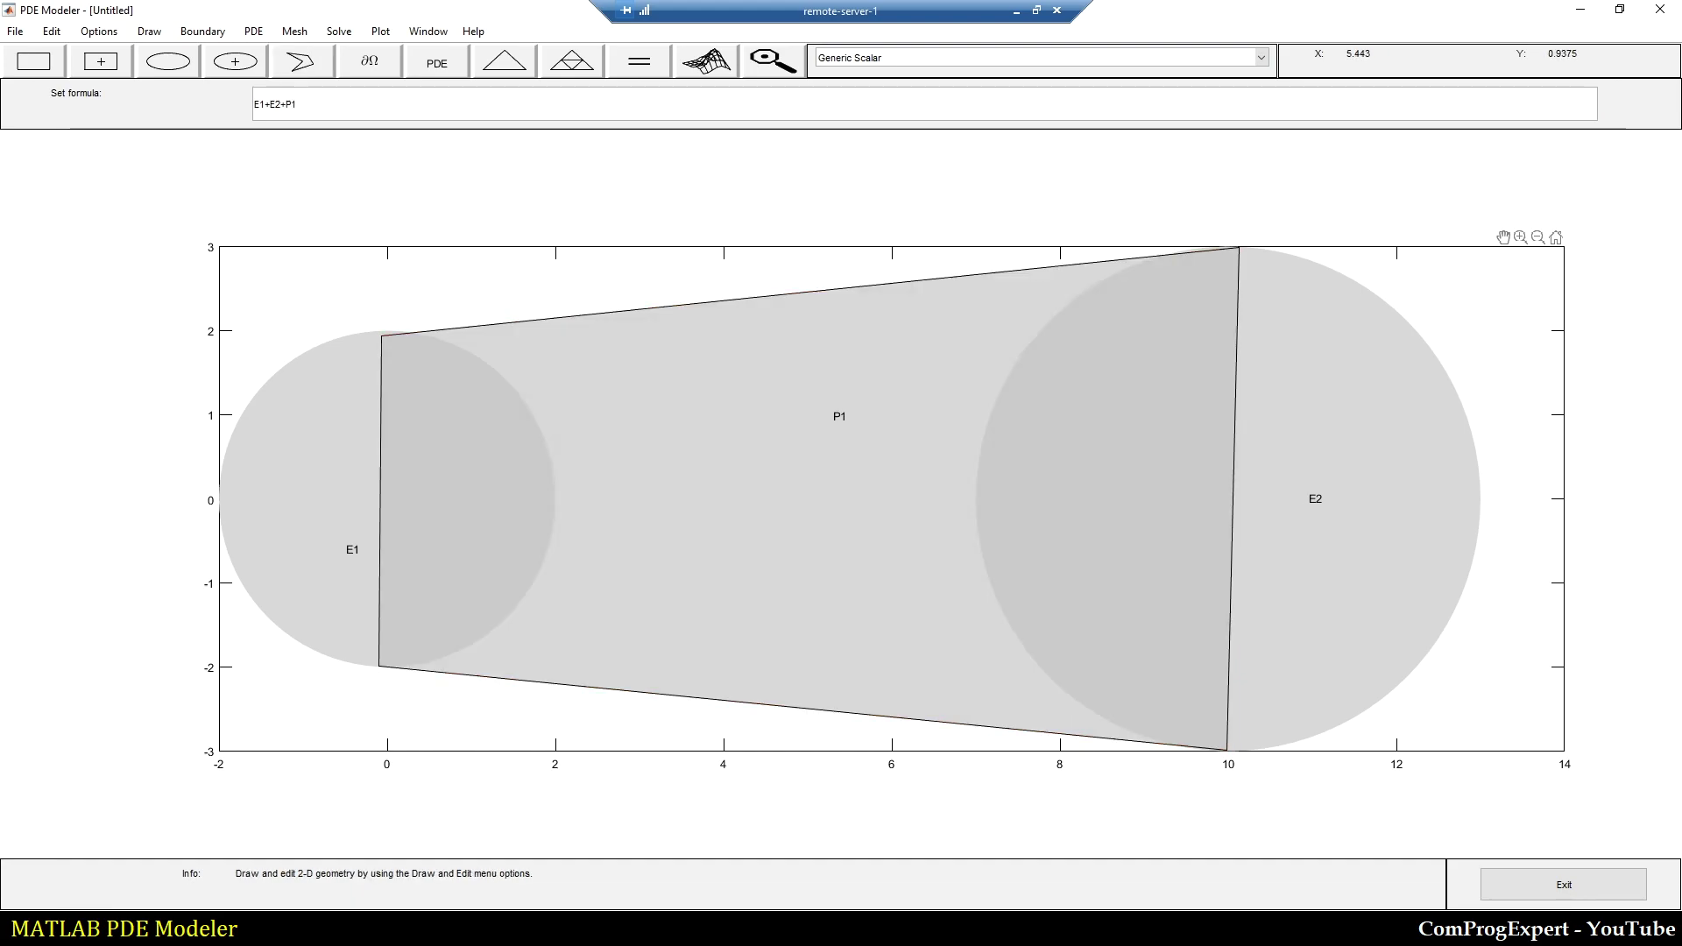
Step: In P1's properties, set the first vertex to (0, -2)
{"action": "double_click", "coordinate": [842, 424]}
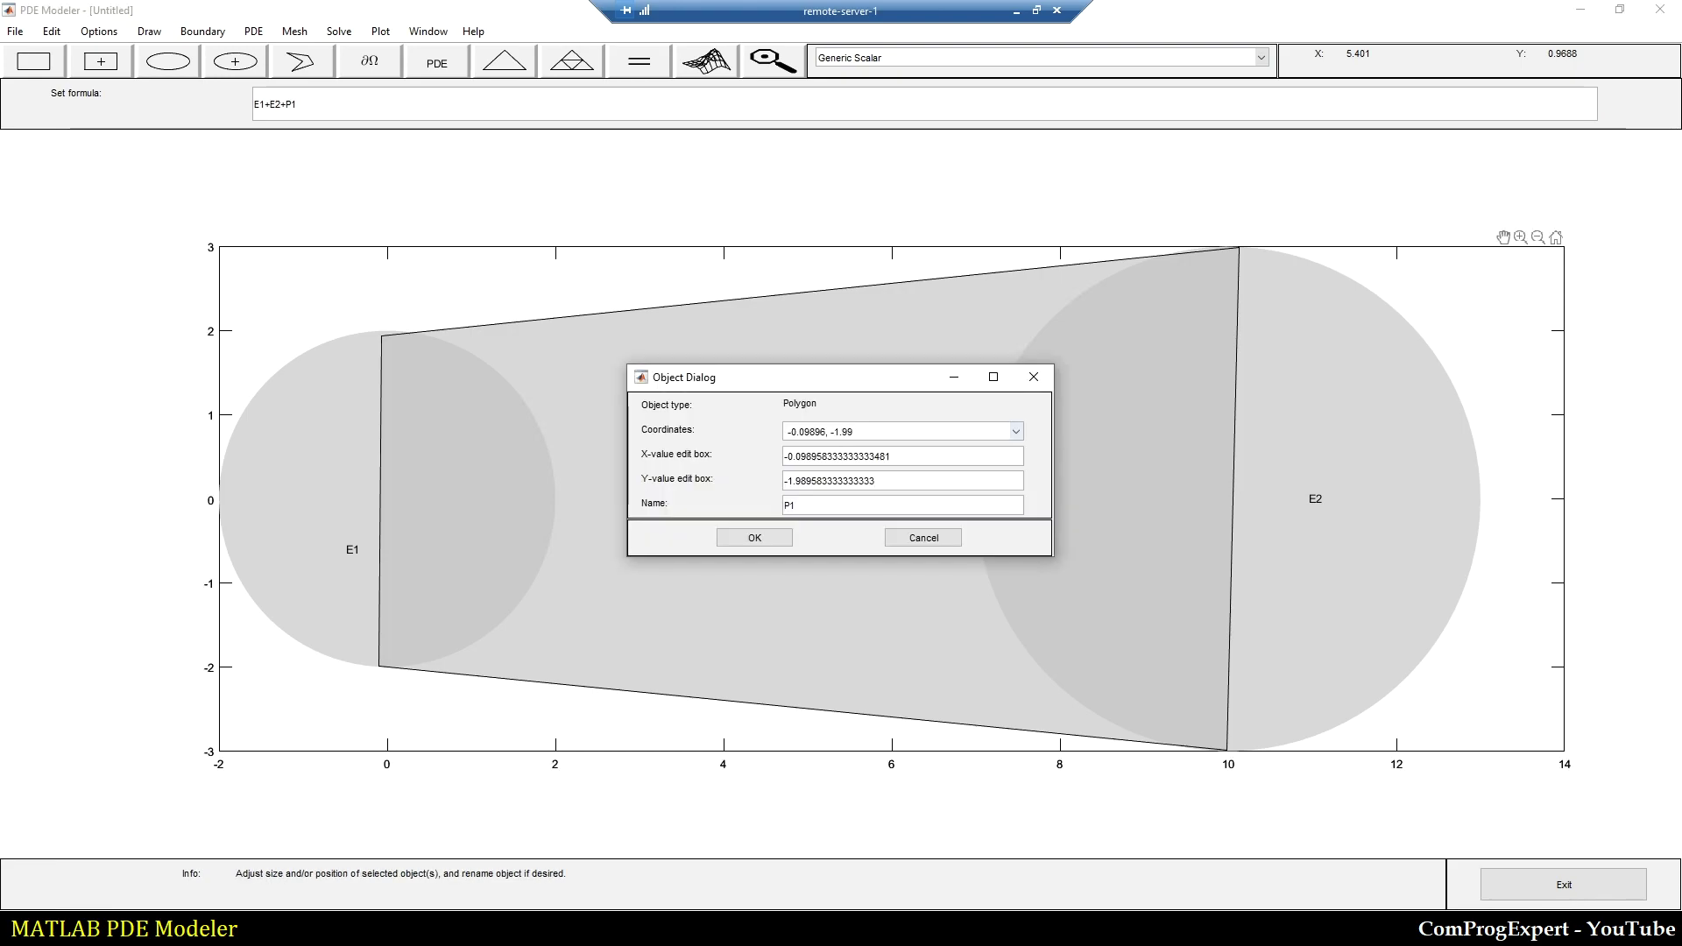
{"action": "double_click", "coordinate": [843, 455]}
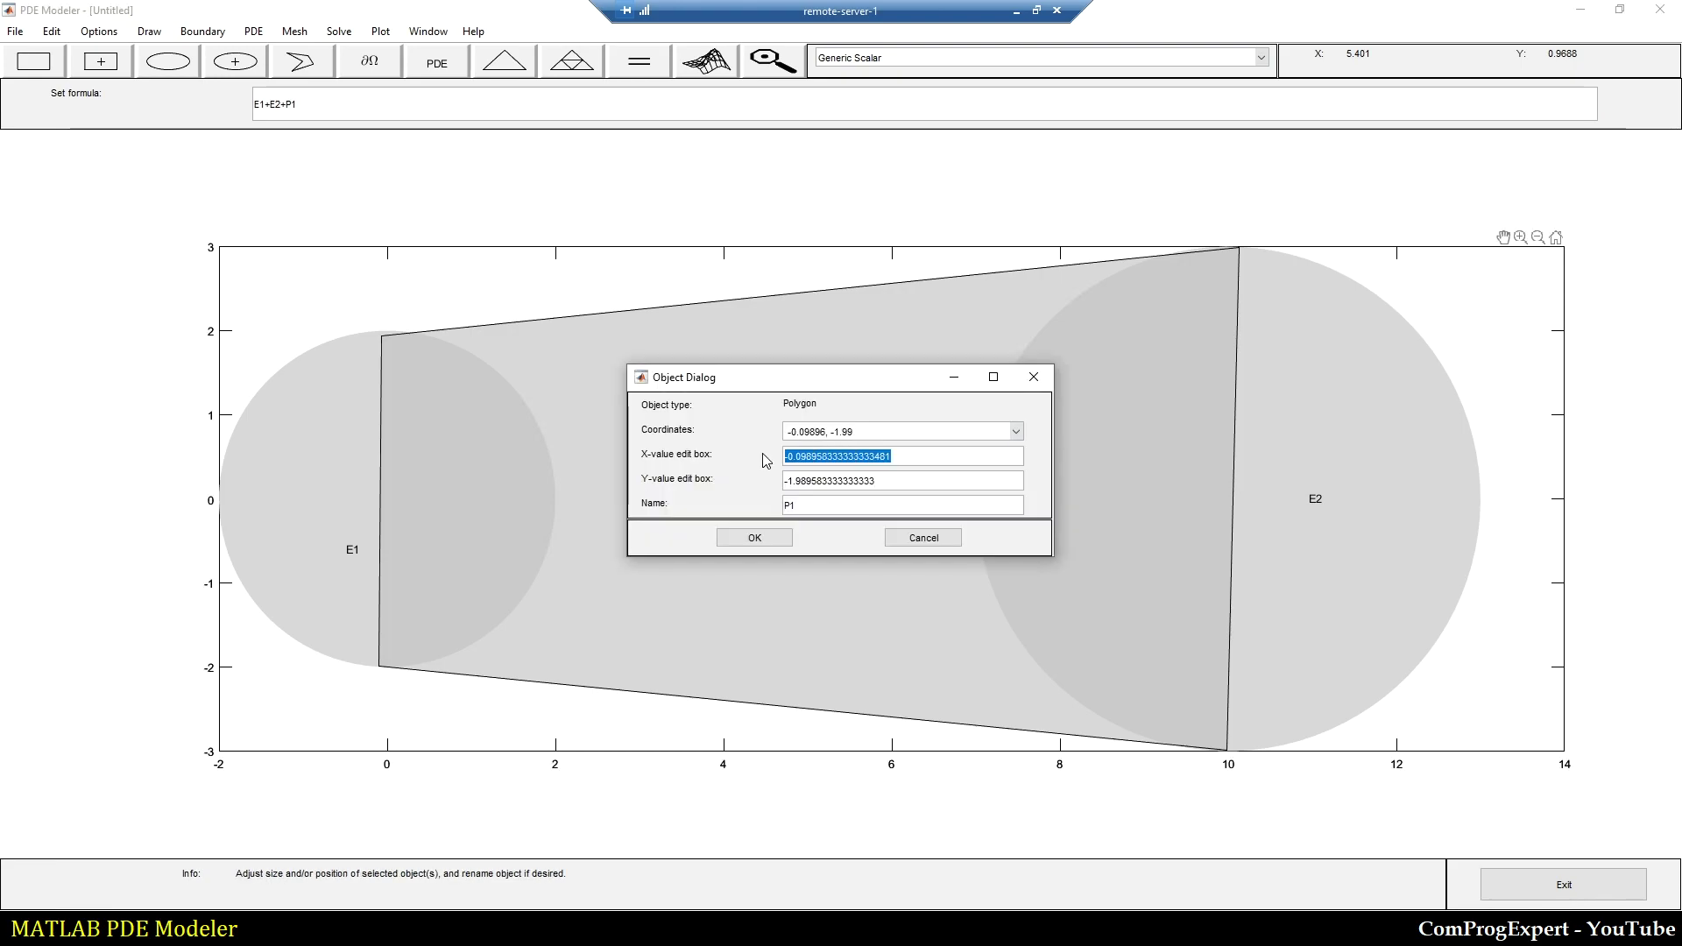
{"action": "type", "text": "0"}
{"action": "key", "text": "Tab"}
{"action": "type", "text": "-2"}
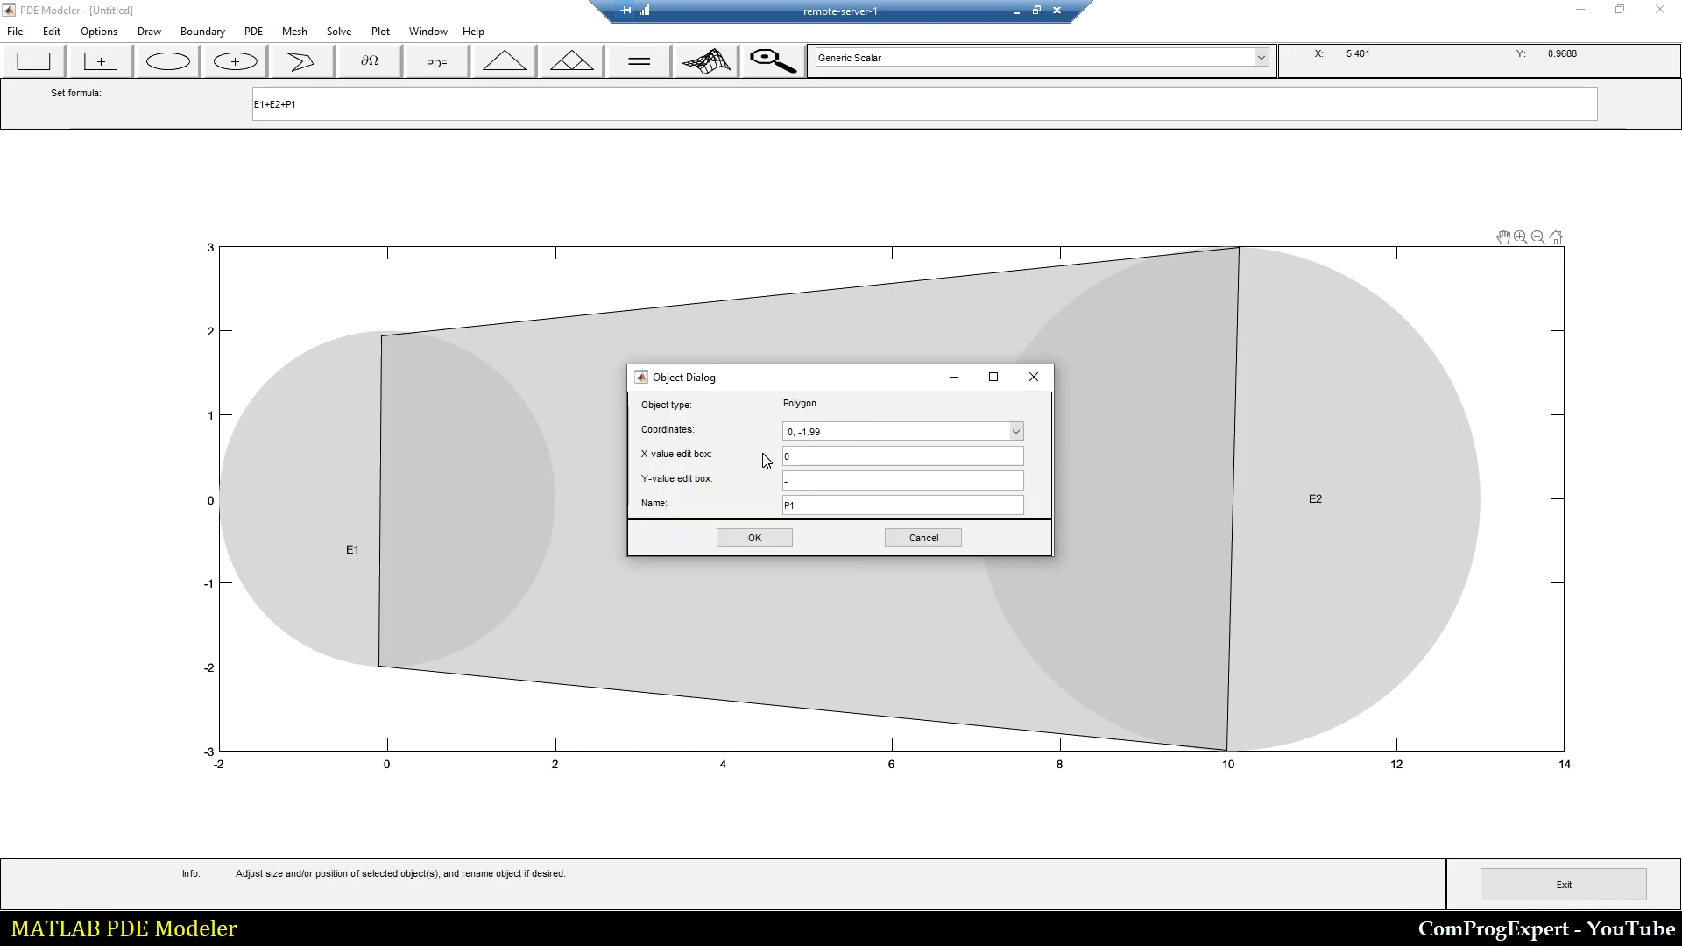
Step: Move P1's lower-right vertex to (10, -3)
{"action": "left_click", "coordinate": [1016, 431]}
{"action": "left_click", "coordinate": [876, 466]}
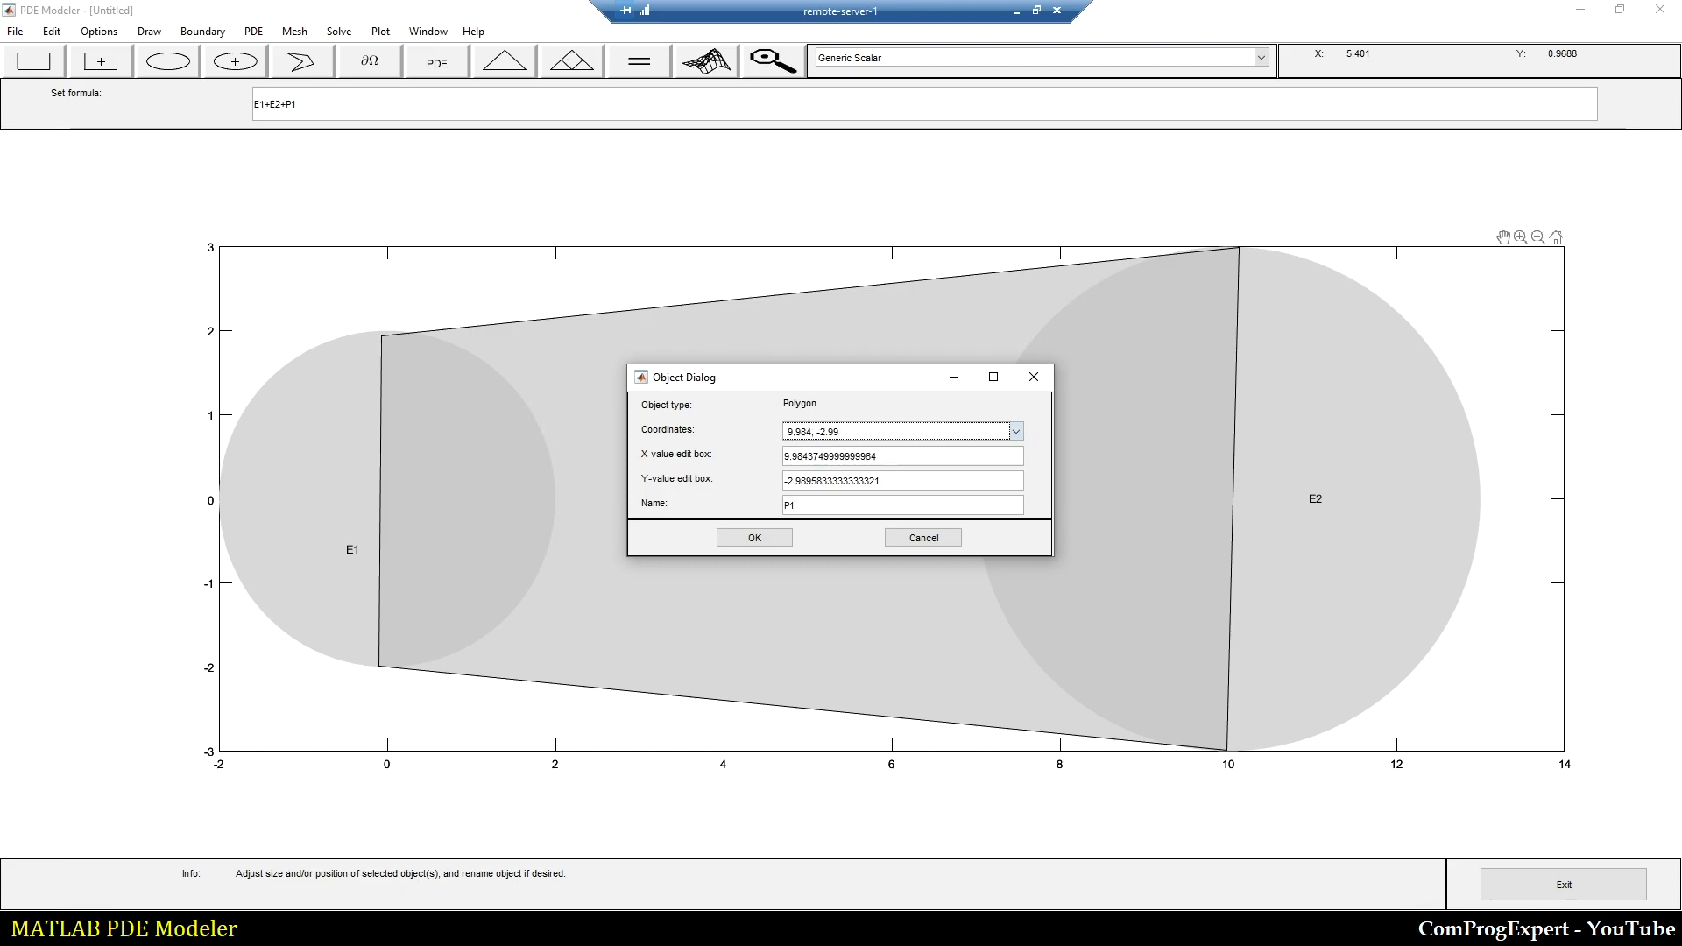
{"action": "key", "text": "Tab"}
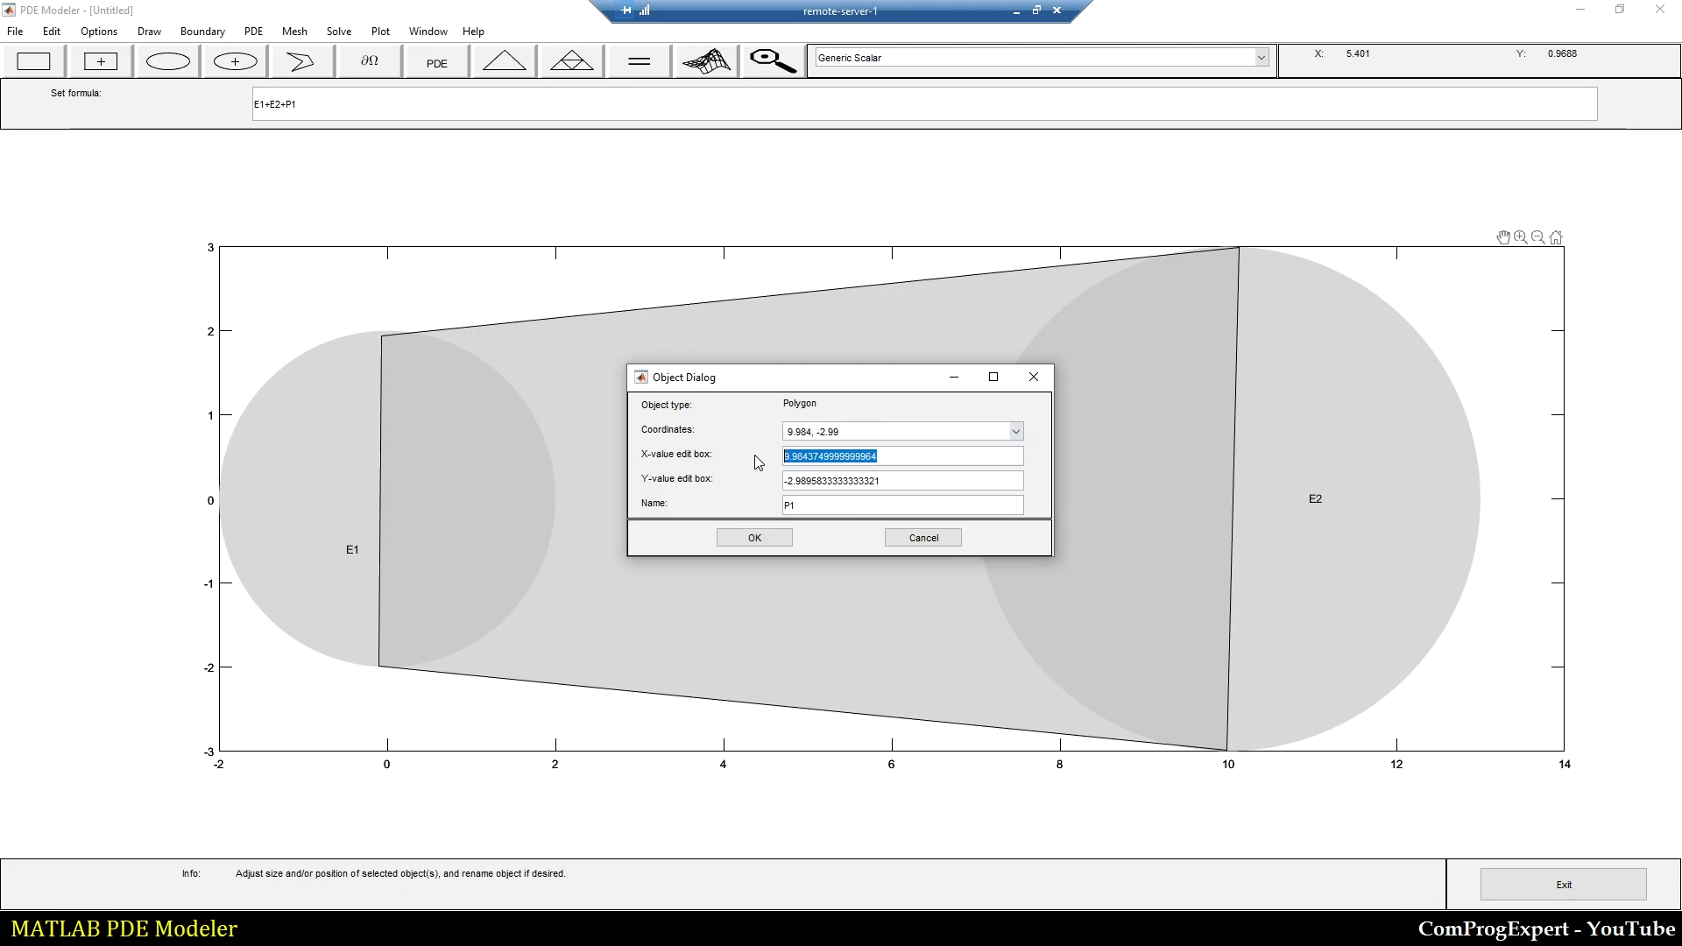
{"action": "type", "text": "10"}
{"action": "key", "text": "Tab"}
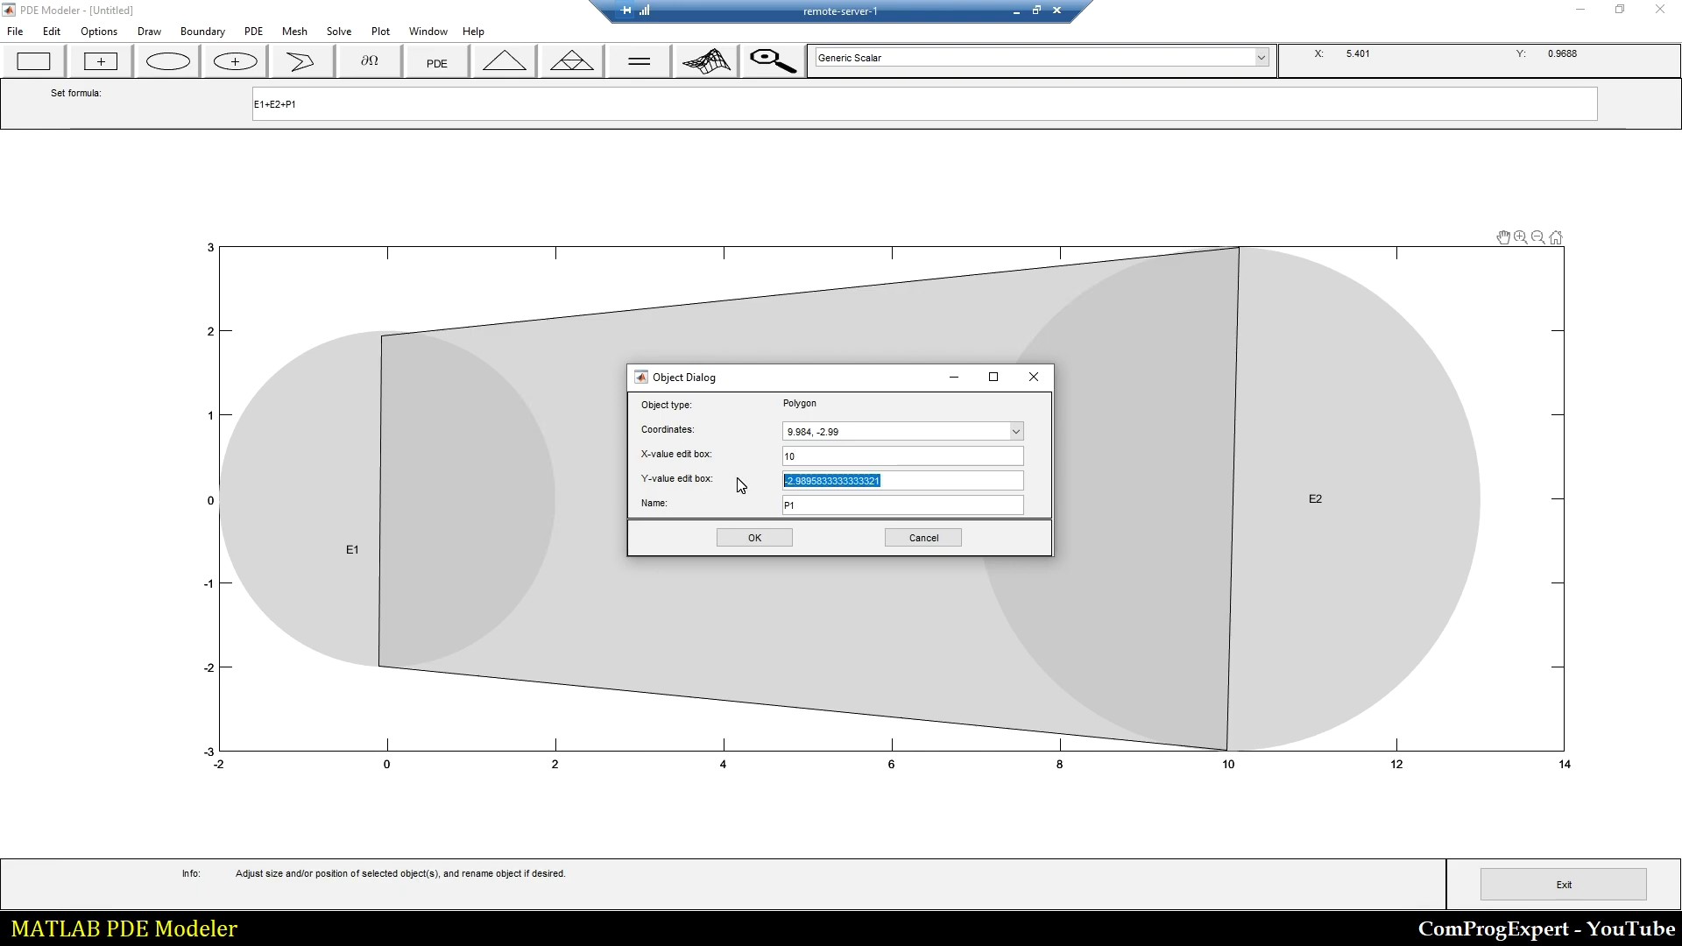
{"action": "type", "text": "-3"}
{"action": "key", "text": "Return"}
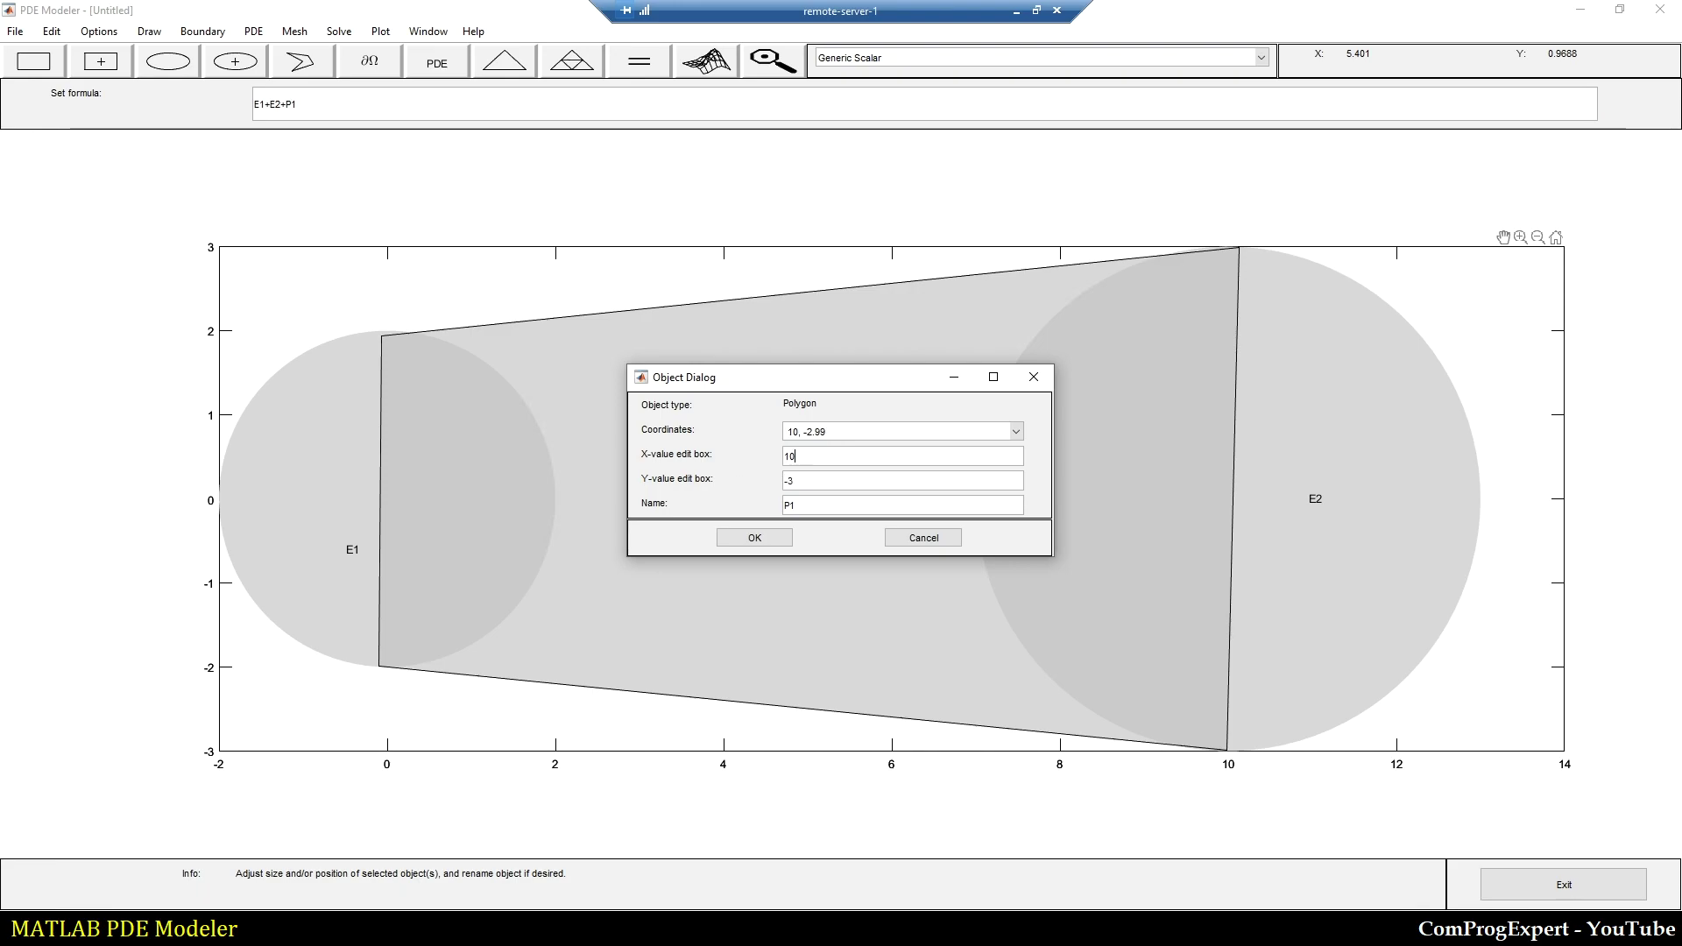
Step: Move P1's upper-right vertex to (10, 3)
{"action": "left_click", "coordinate": [832, 431]}
{"action": "left_click", "coordinate": [833, 477]}
{"action": "key", "text": "Tab"}
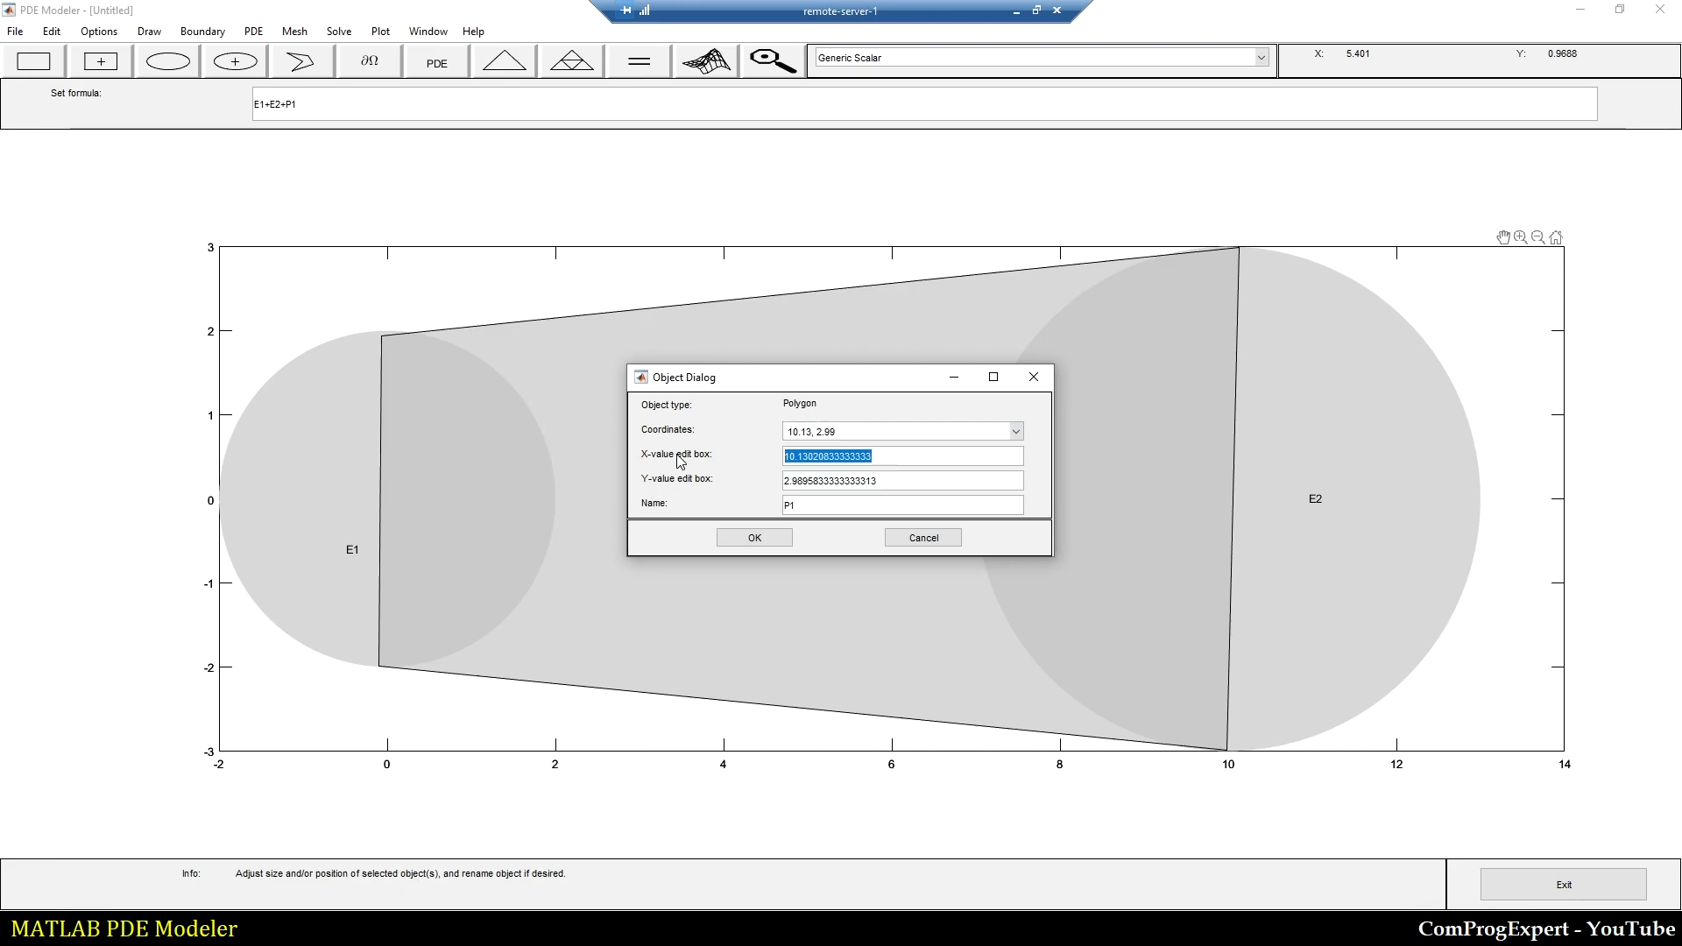
{"action": "type", "text": "10"}
{"action": "key", "text": "Tab"}
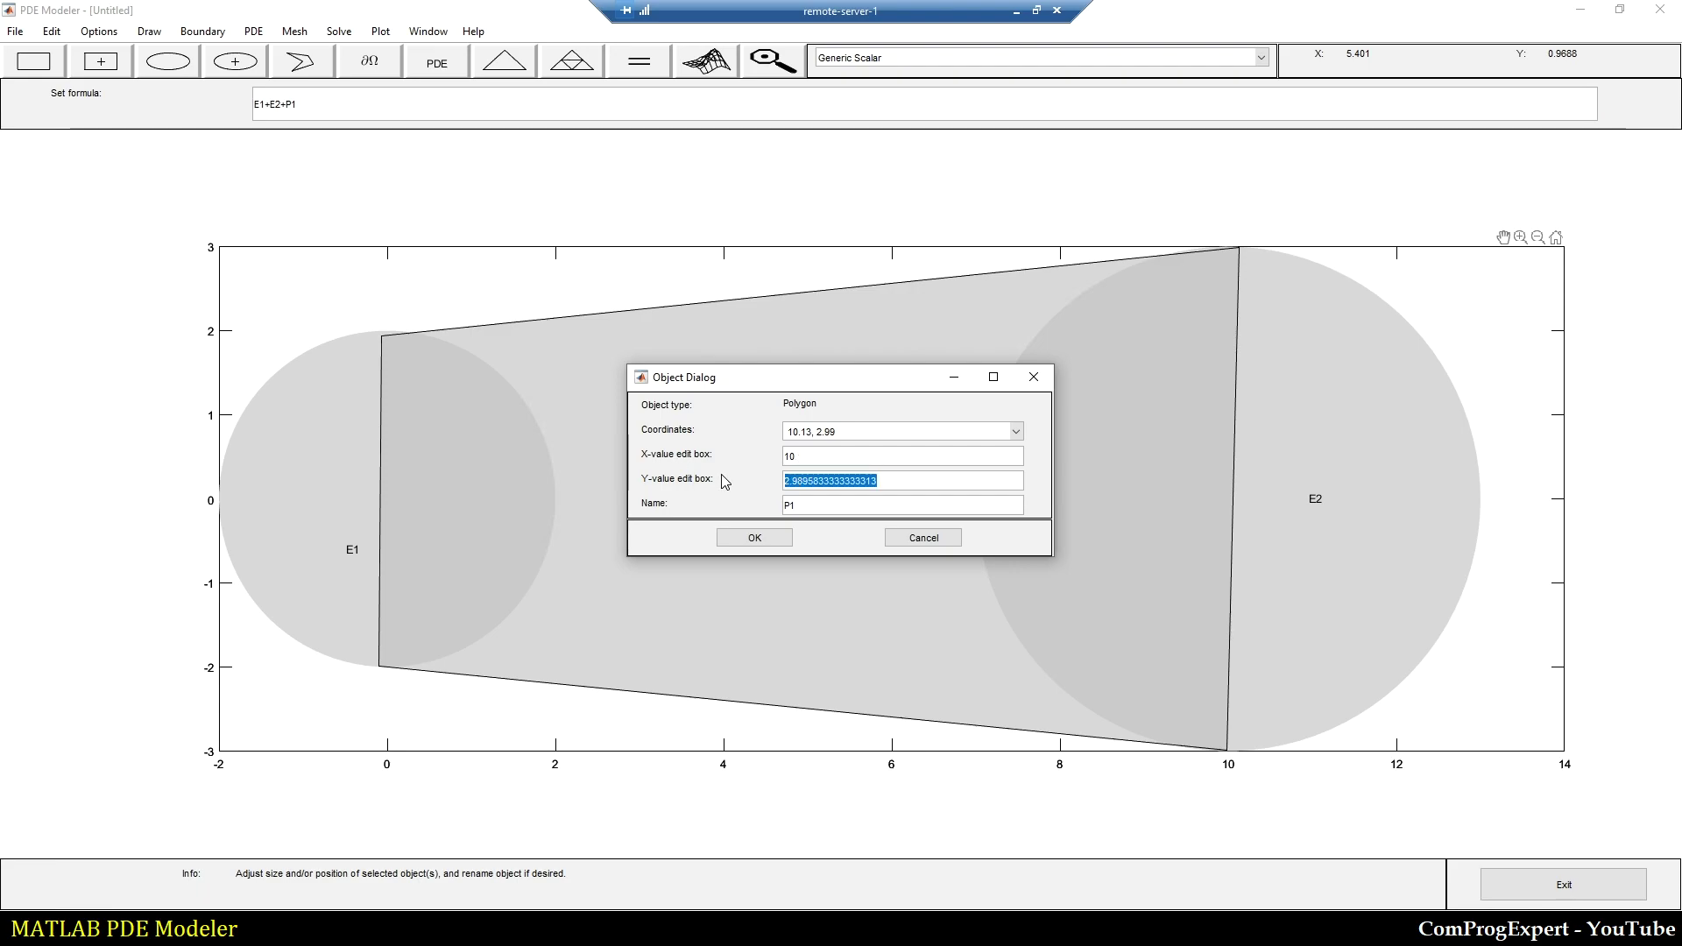
{"action": "type", "text": "3"}
{"action": "key", "text": "Return"}
Step: Move P1's upper-left vertex to (0, 2) and apply the vertex changes
{"action": "left_click", "coordinate": [832, 431]}
{"action": "left_click", "coordinate": [832, 492]}
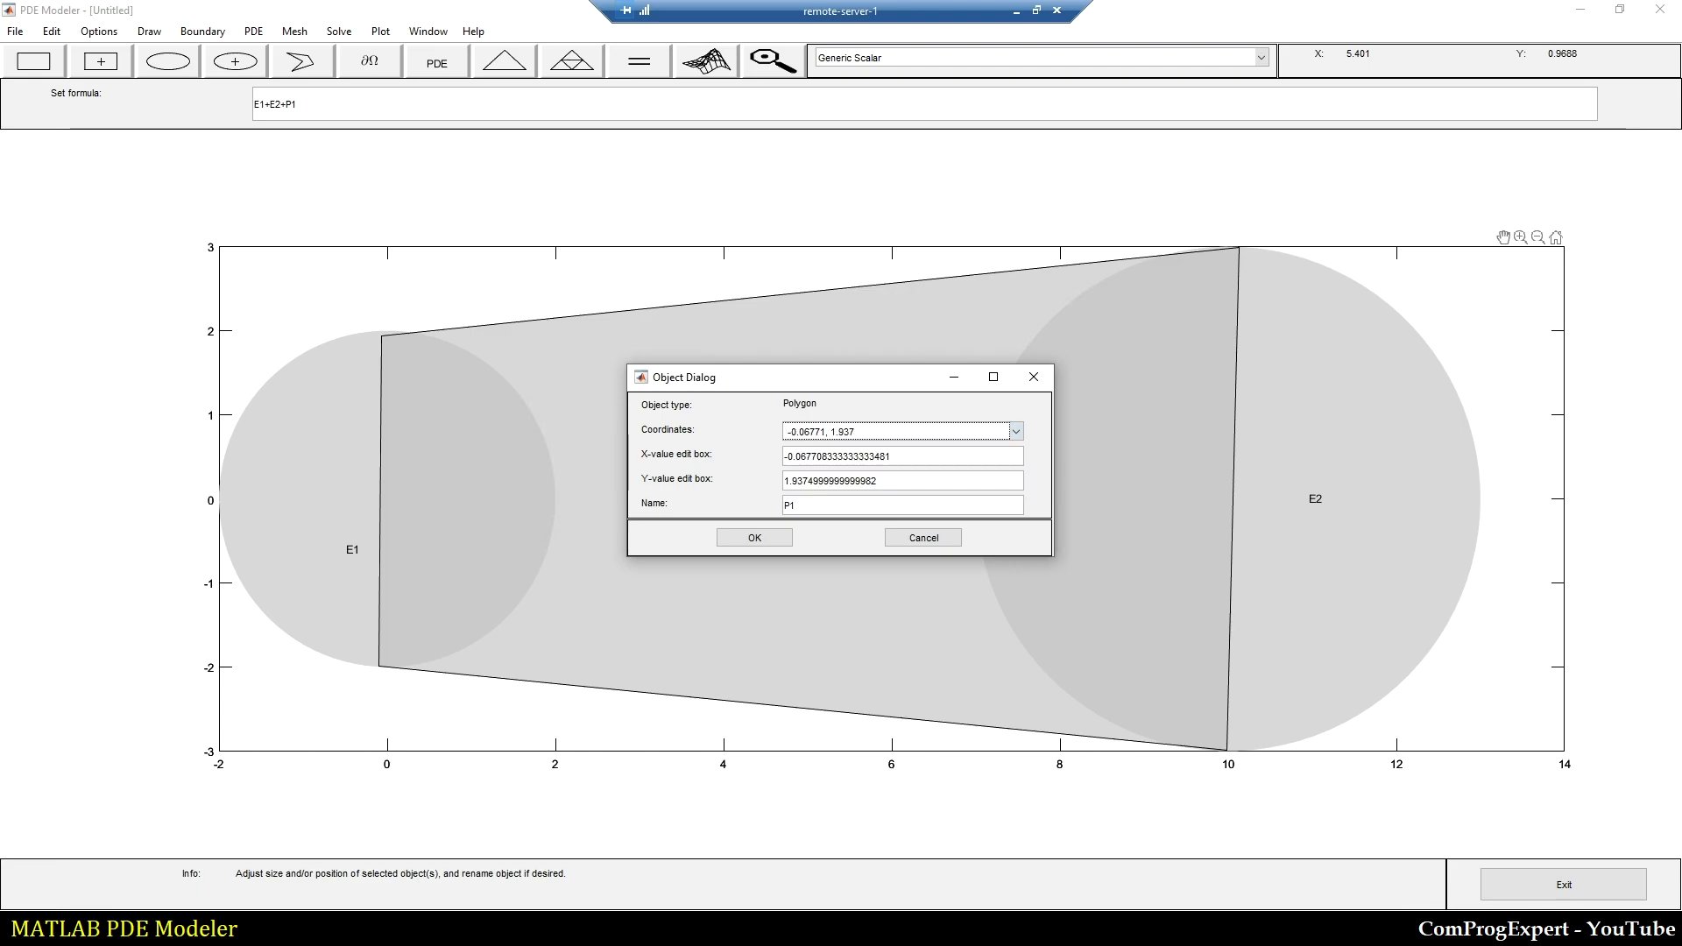
{"action": "left_click_drag", "start_coordinate": [891, 456], "coordinate": [751, 467]}
{"action": "type", "text": "0"}
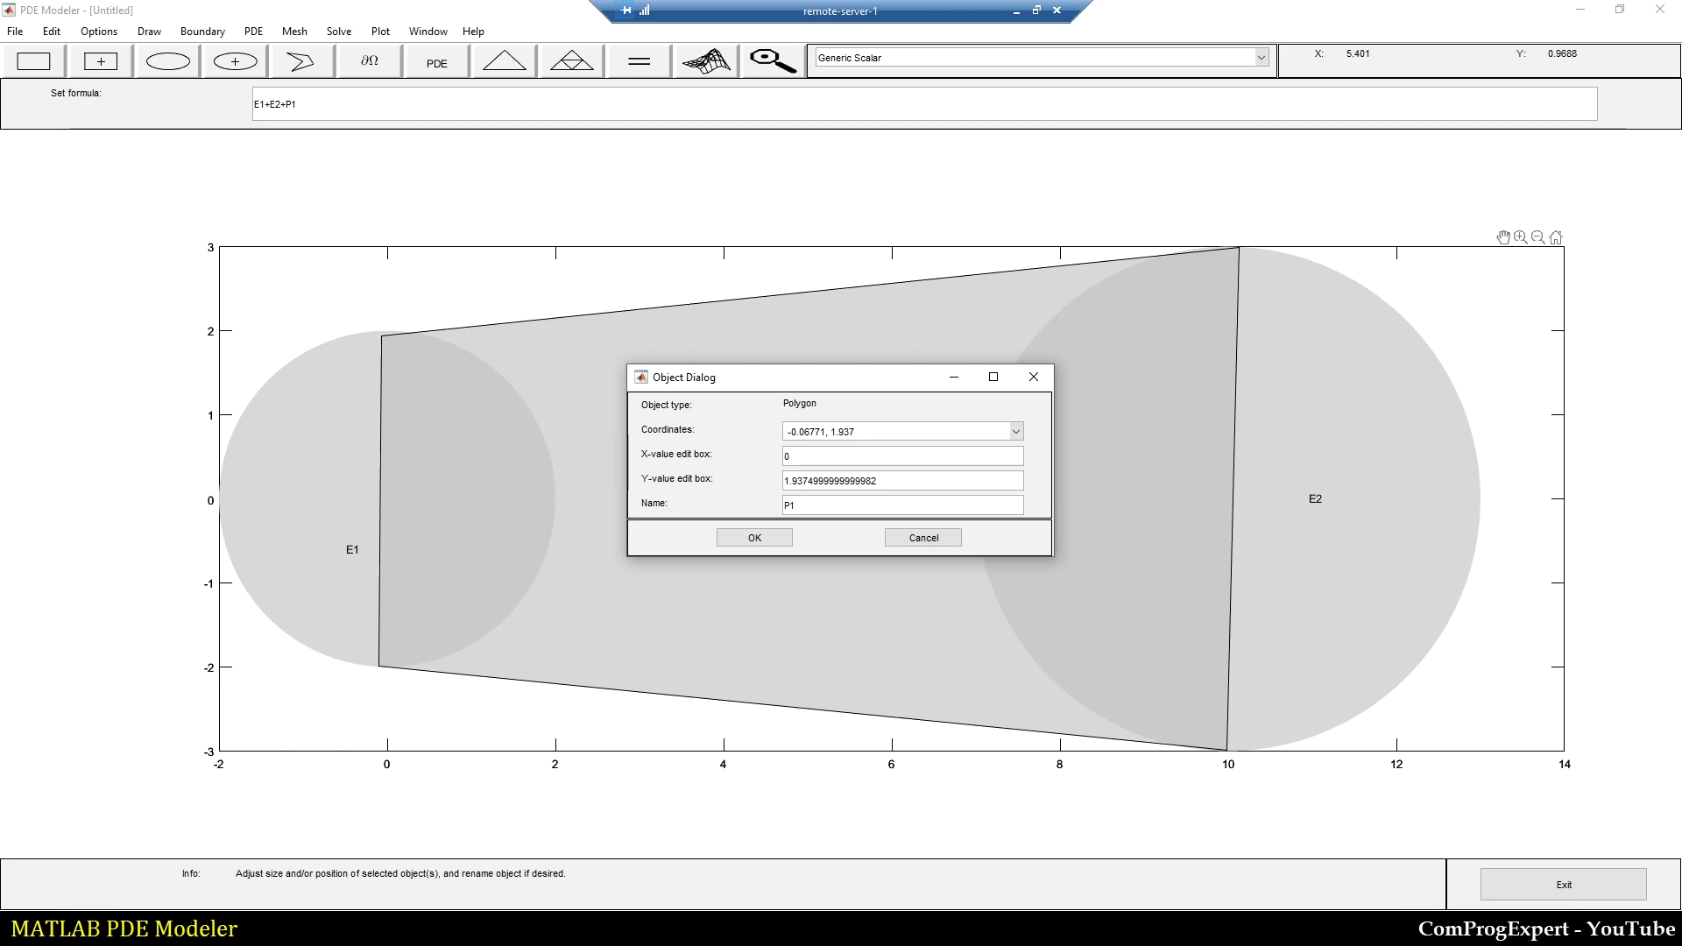
{"action": "key", "text": "Return"}
{"action": "left_click_drag", "start_coordinate": [885, 481], "coordinate": [778, 482]}
{"action": "type", "text": "2"}
{"action": "left_click", "coordinate": [764, 540]}
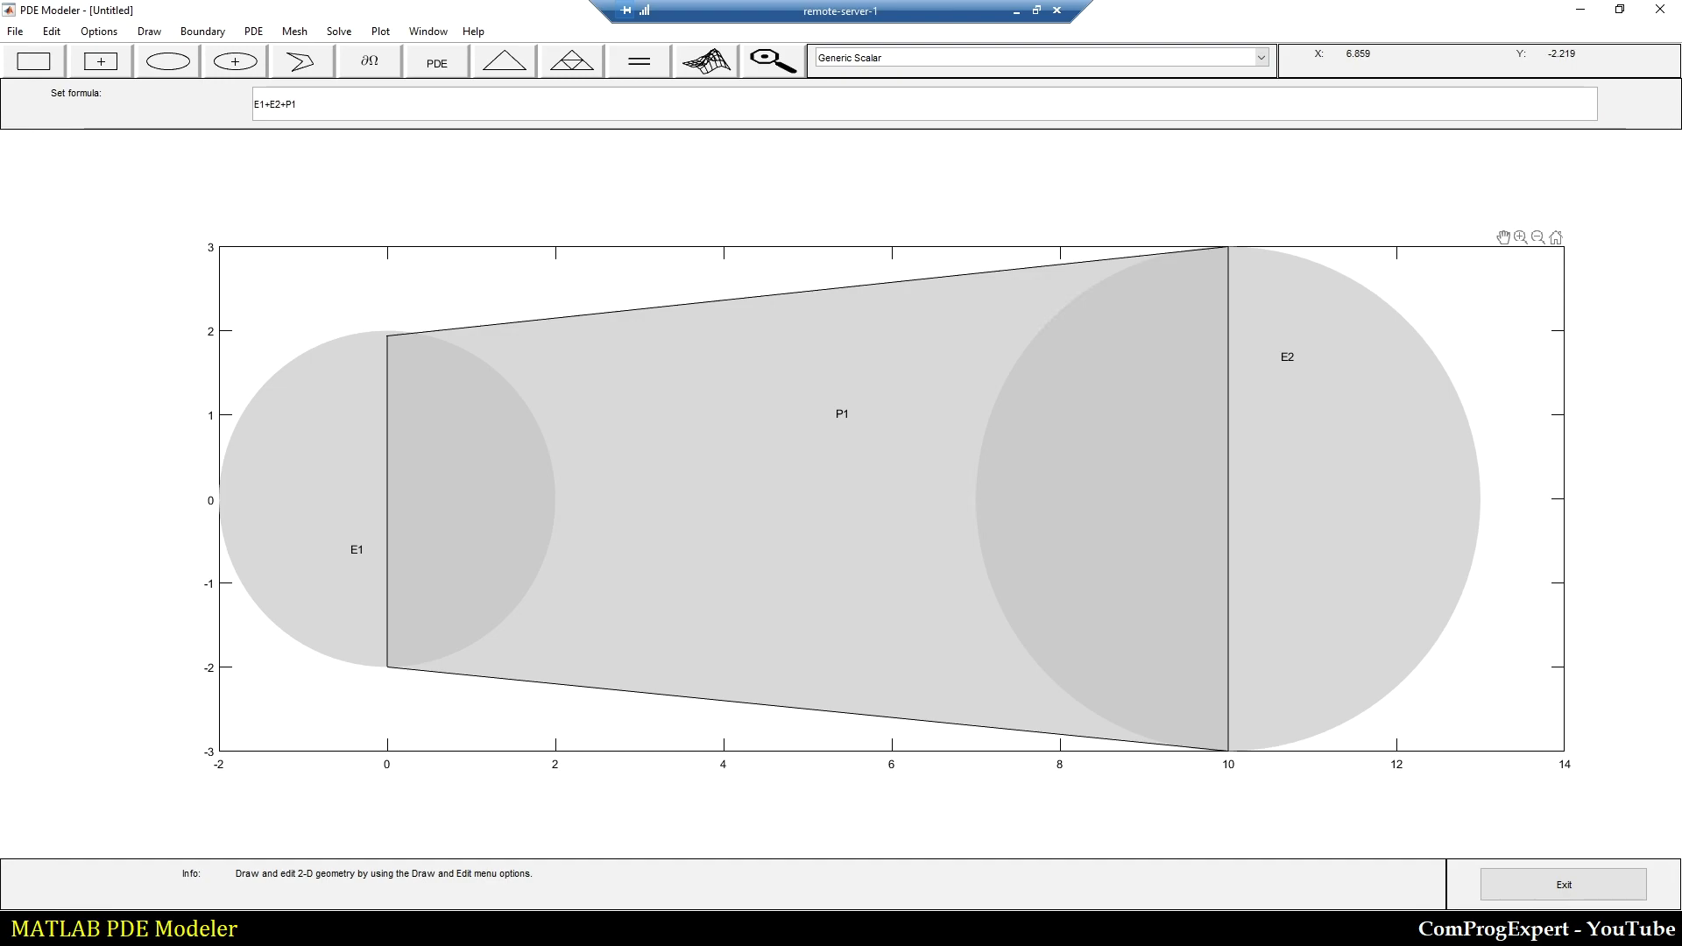
Step: Correct P1's upper-left vertex Y value to exactly 2
{"action": "double_click", "coordinate": [842, 410]}
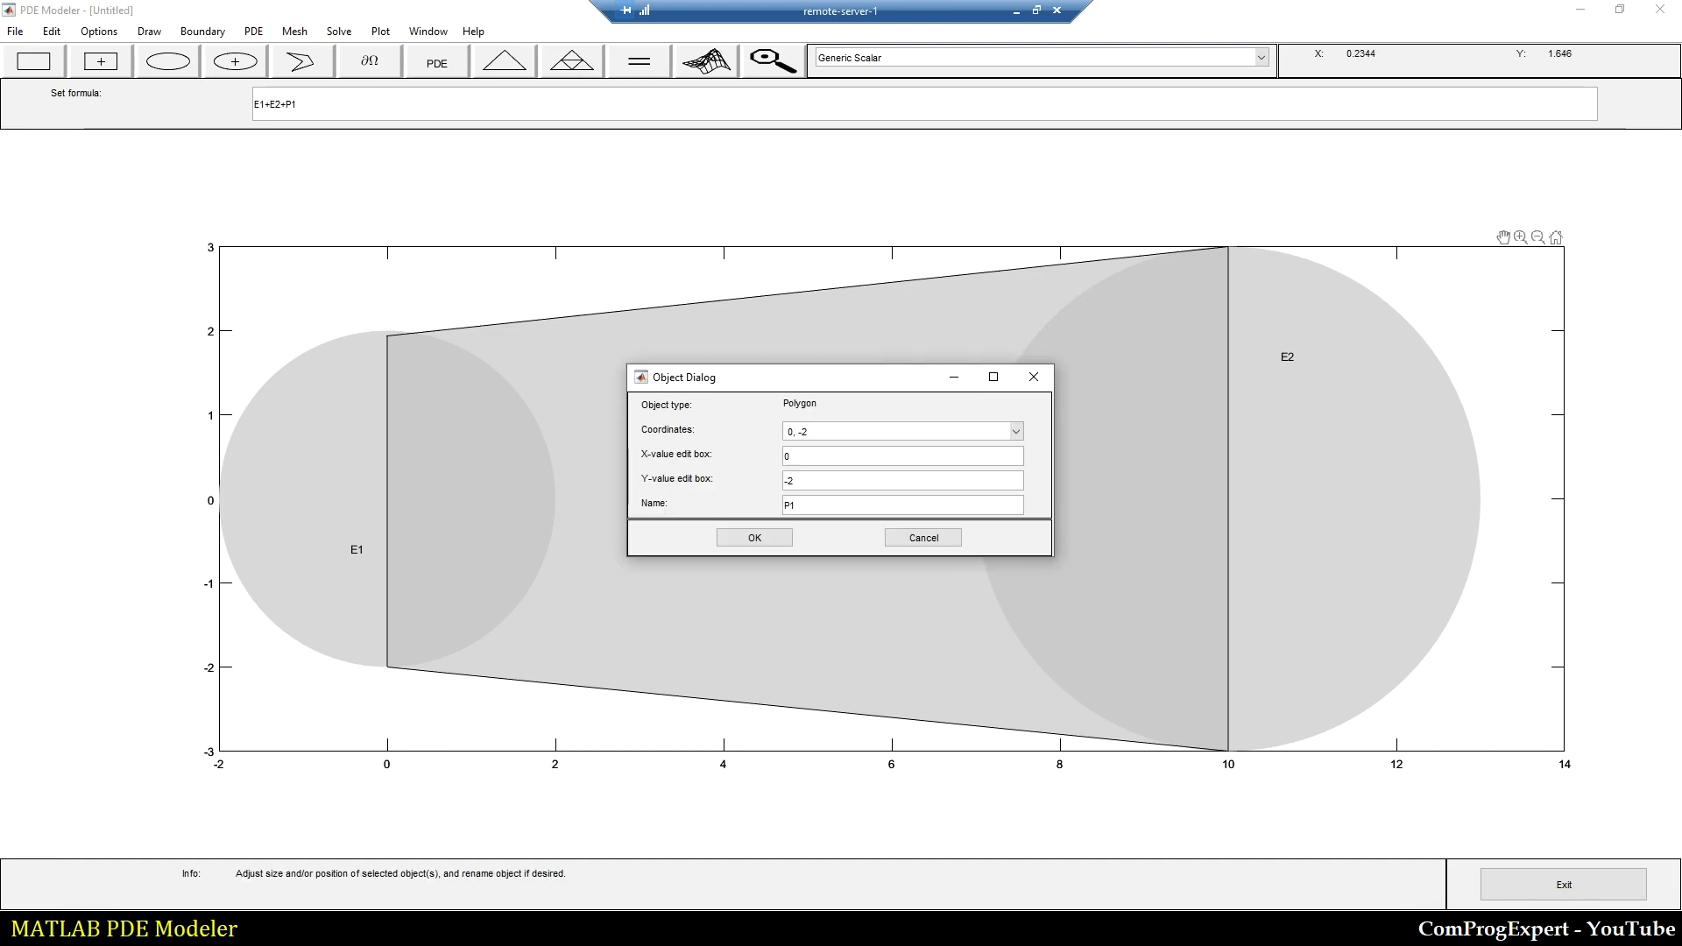
{"action": "left_click", "coordinate": [875, 431]}
{"action": "left_click", "coordinate": [845, 493]}
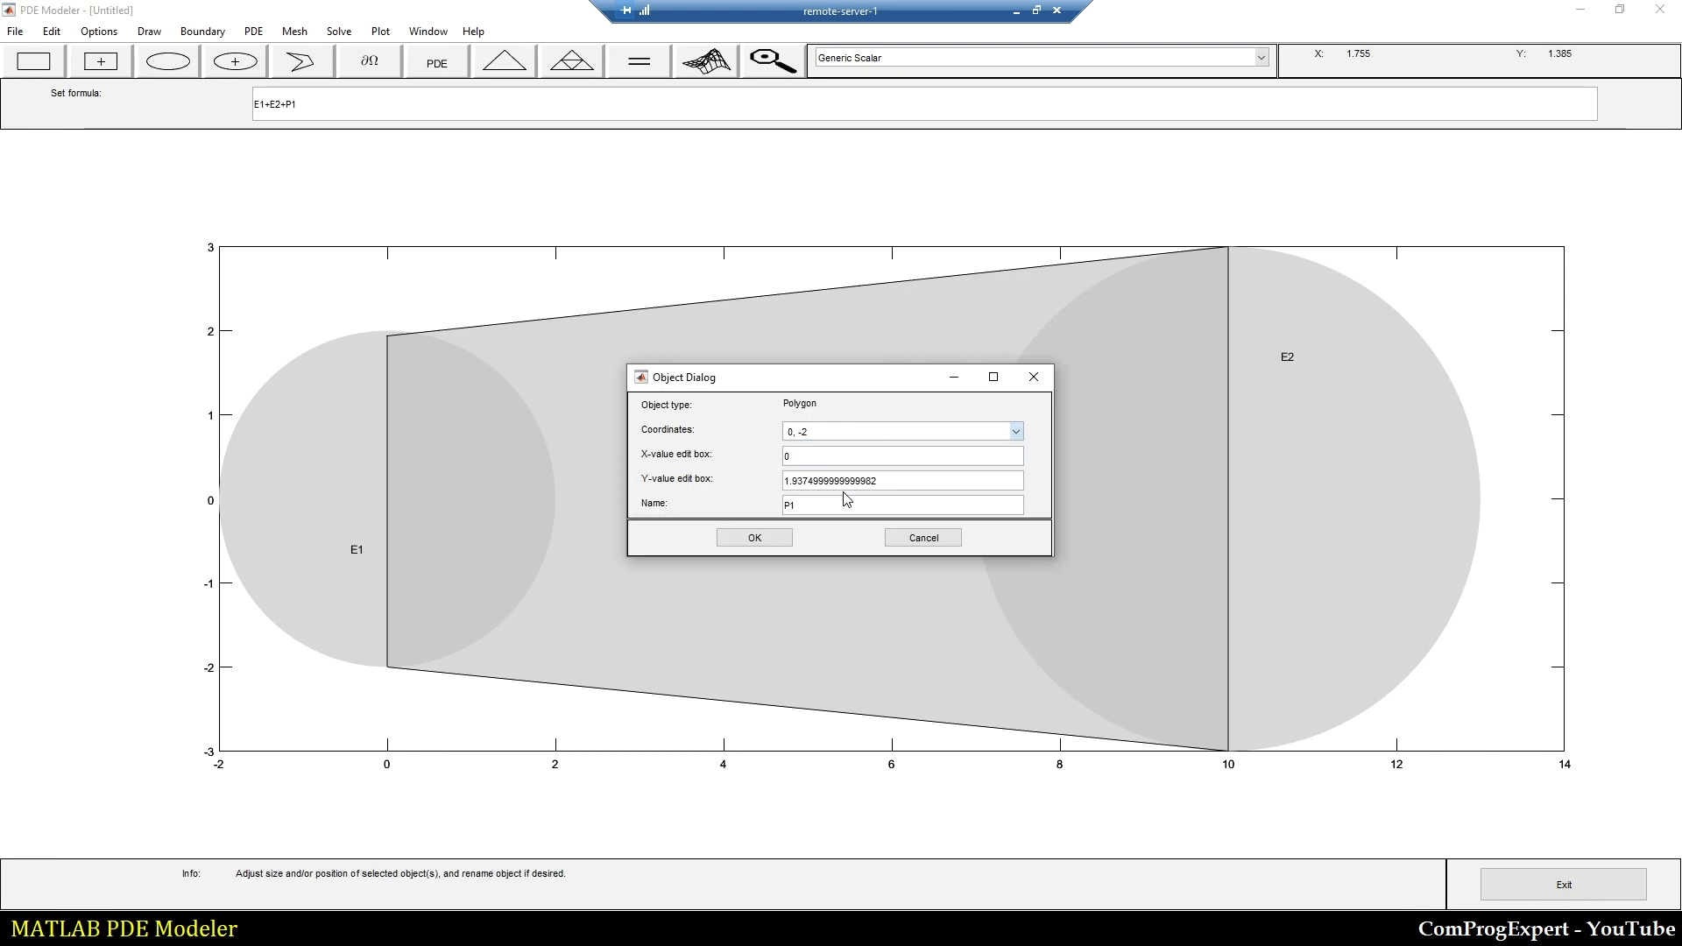
{"action": "double_click", "coordinate": [846, 482]}
{"action": "type", "text": "2"}
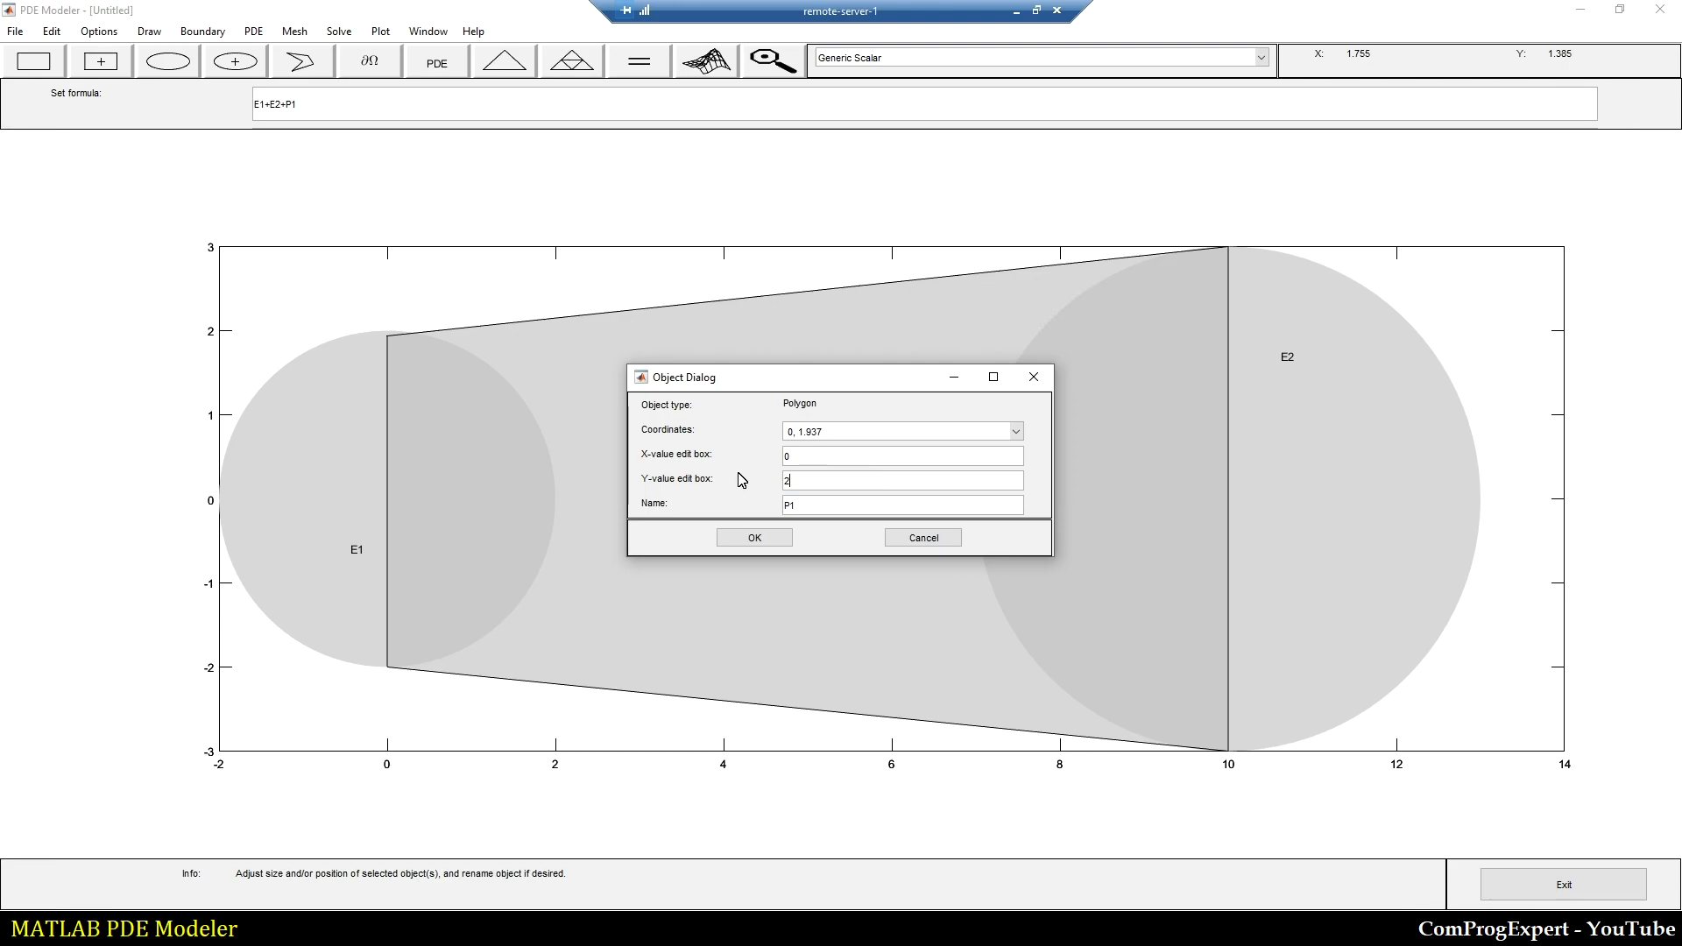
{"action": "key", "text": "Return"}
{"action": "left_click", "coordinate": [771, 537]}
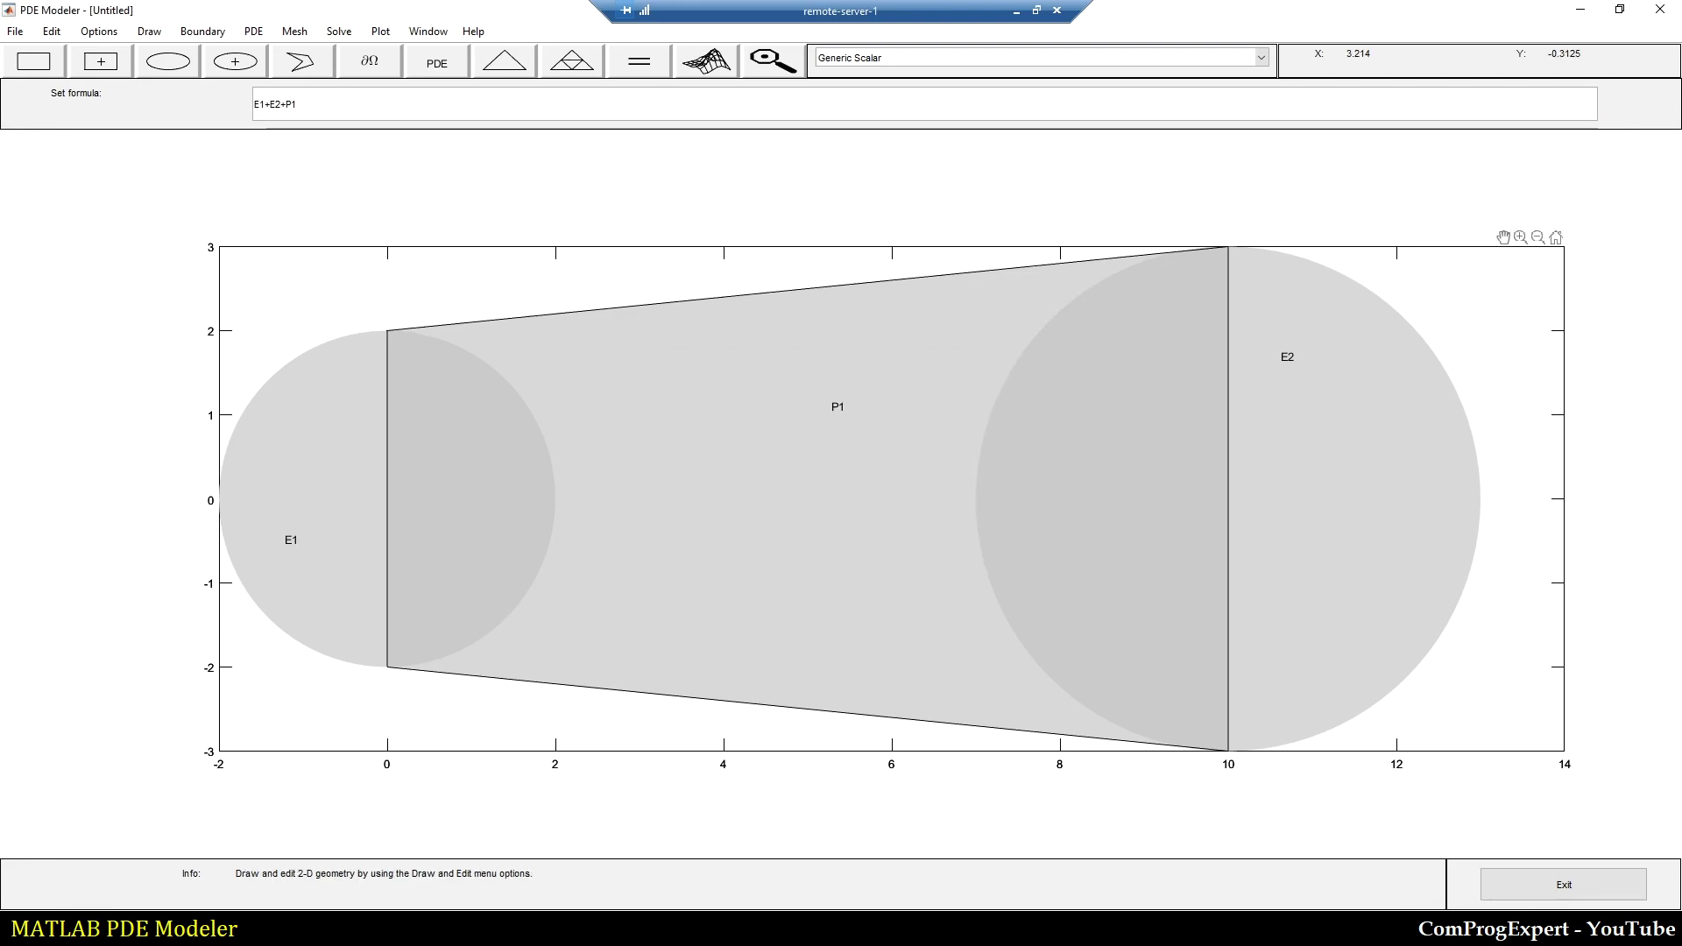
{"action": "left_click", "coordinate": [1284, 365]}
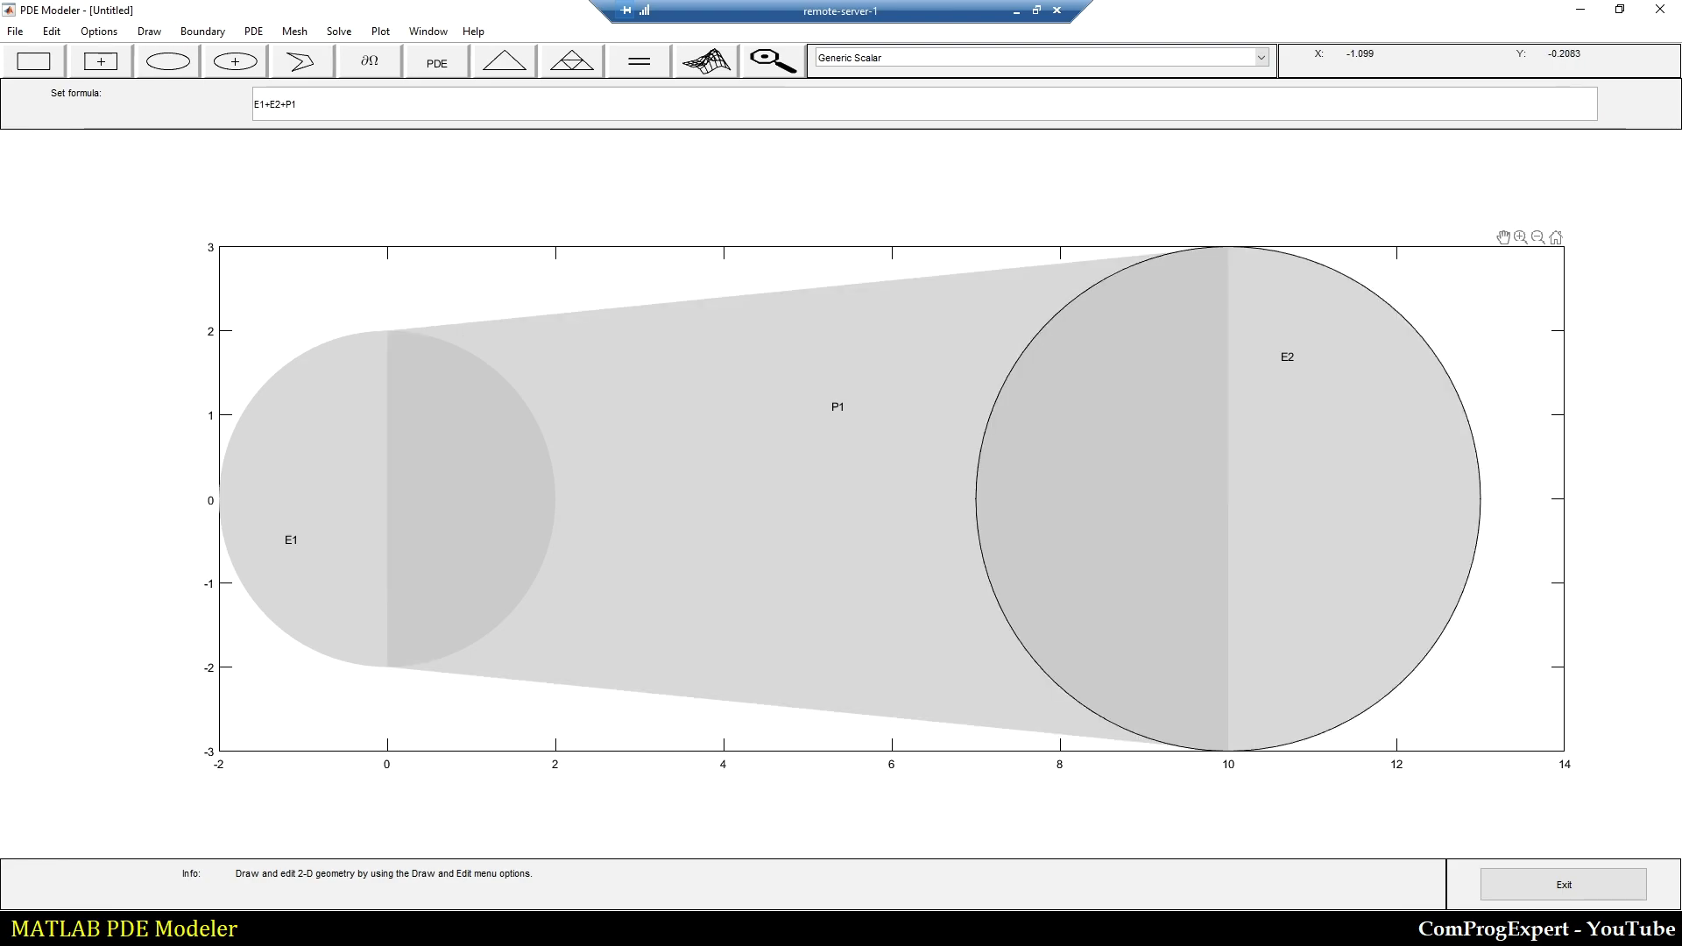
{"action": "left_click", "coordinate": [294, 526]}
{"action": "left_click", "coordinate": [801, 409]}
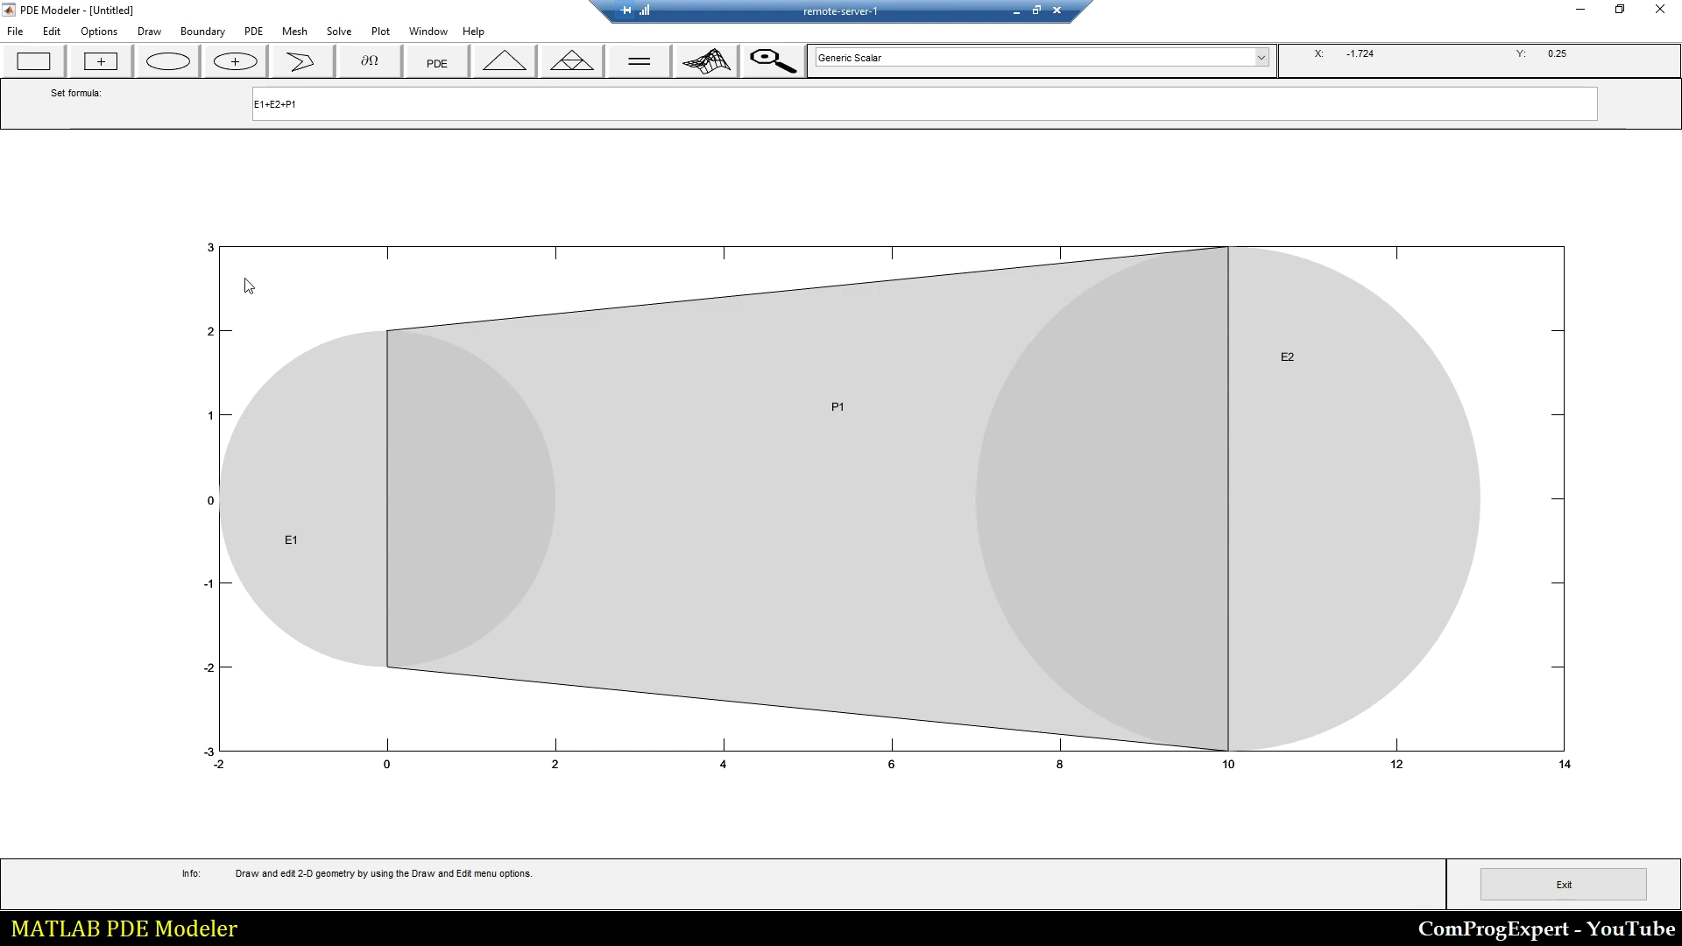
Step: Initialize the link mesh and refine it once to 595 nodes and 1088 triangles
{"action": "left_click", "coordinate": [495, 65]}
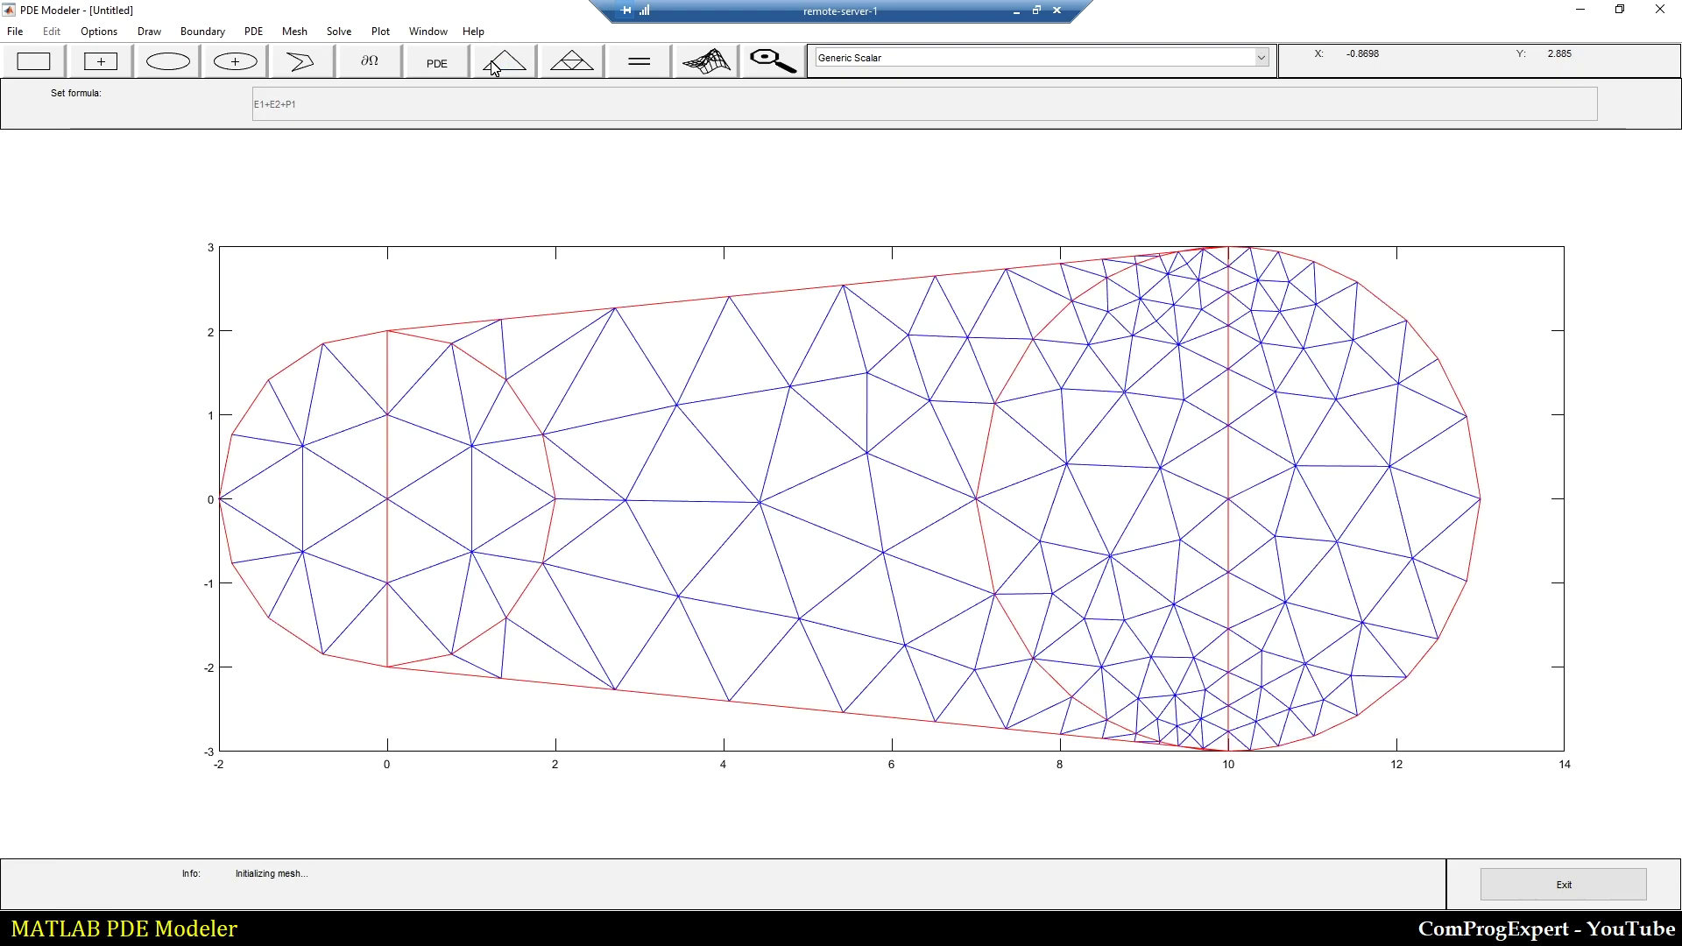
{"action": "left_click", "coordinate": [576, 68]}
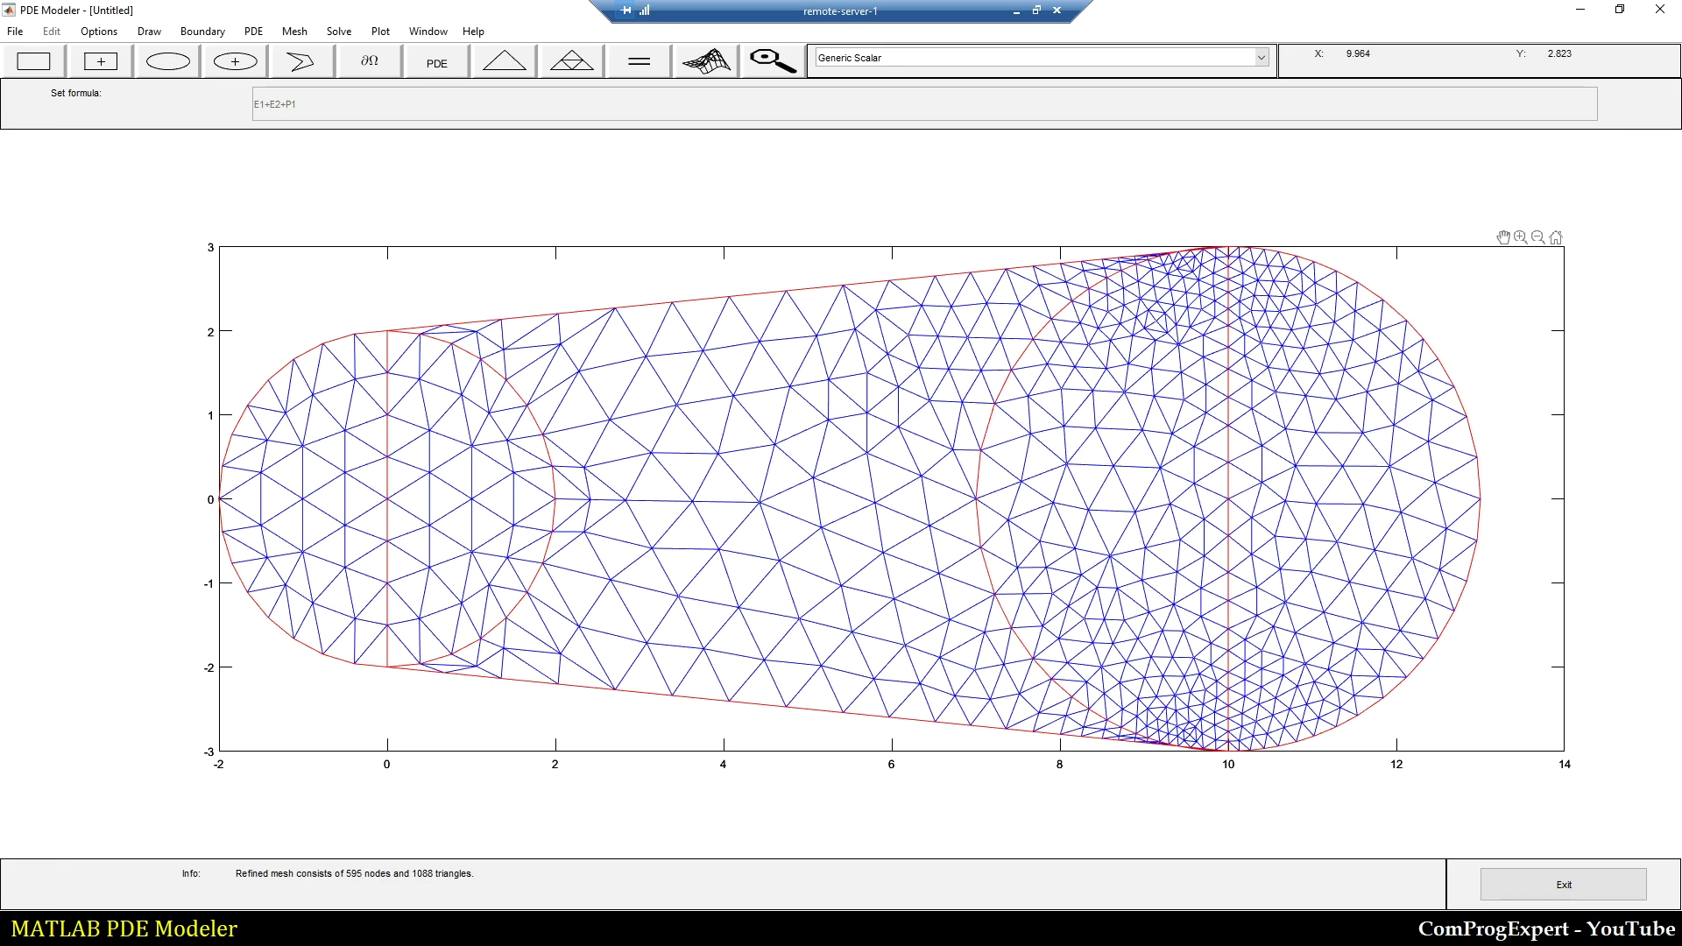
Step: Switch to Boundary Mode and select the right circle's left arcs and dividing line
{"action": "left_click", "coordinate": [202, 30]}
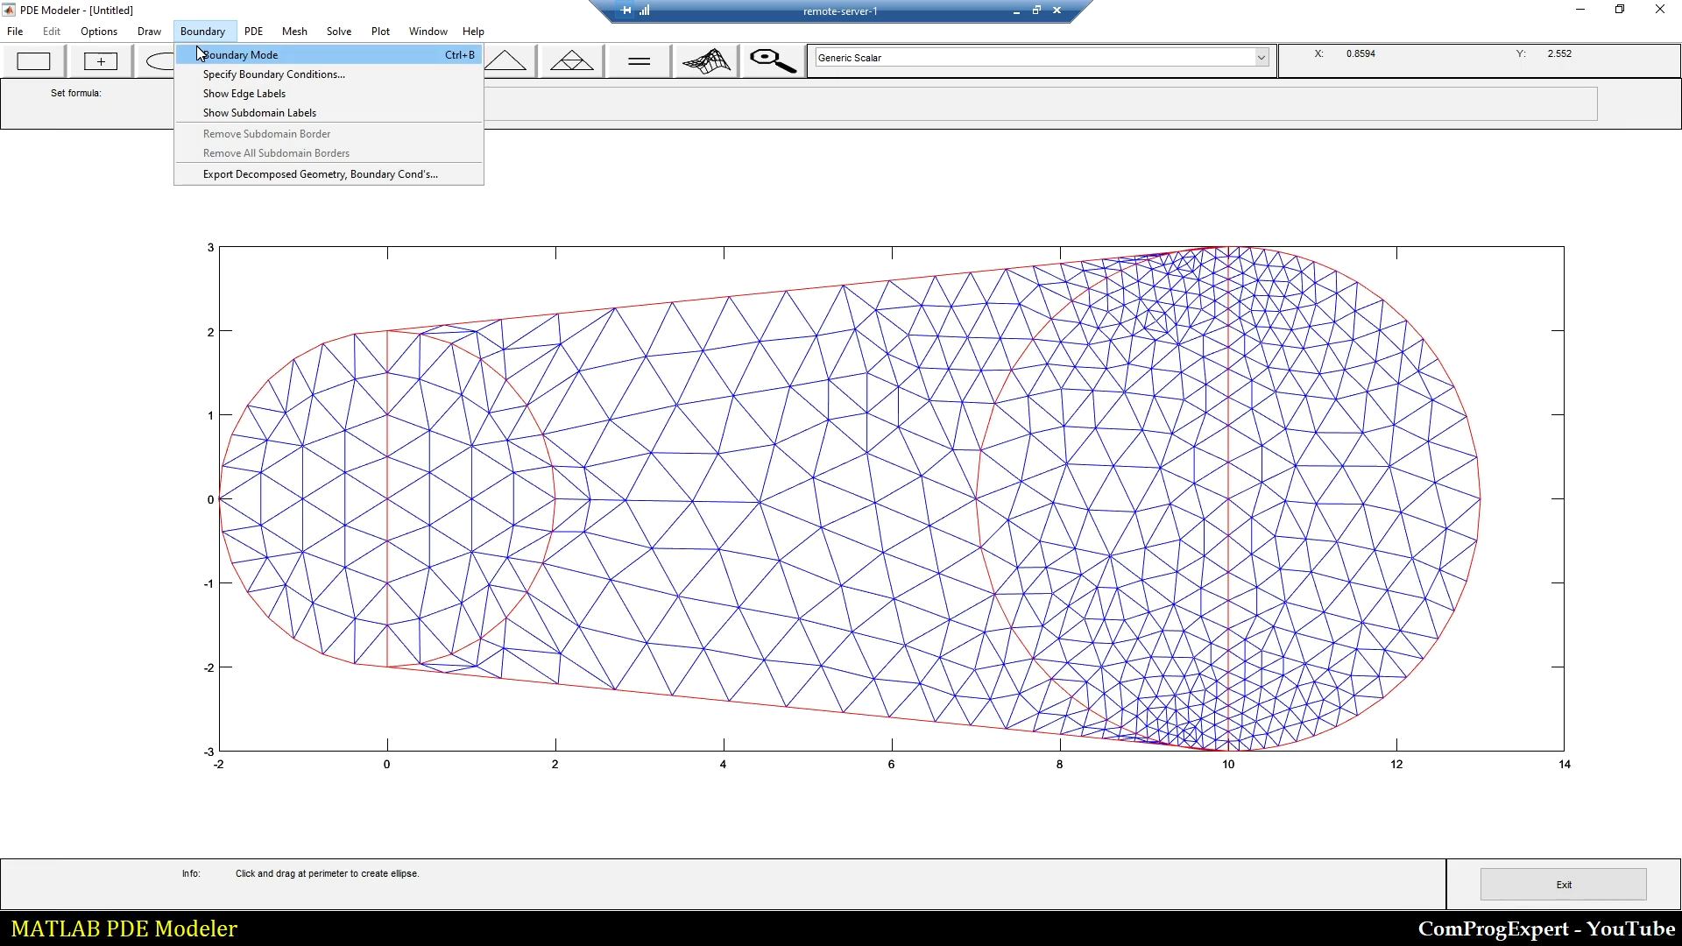
{"action": "left_click", "coordinate": [219, 52]}
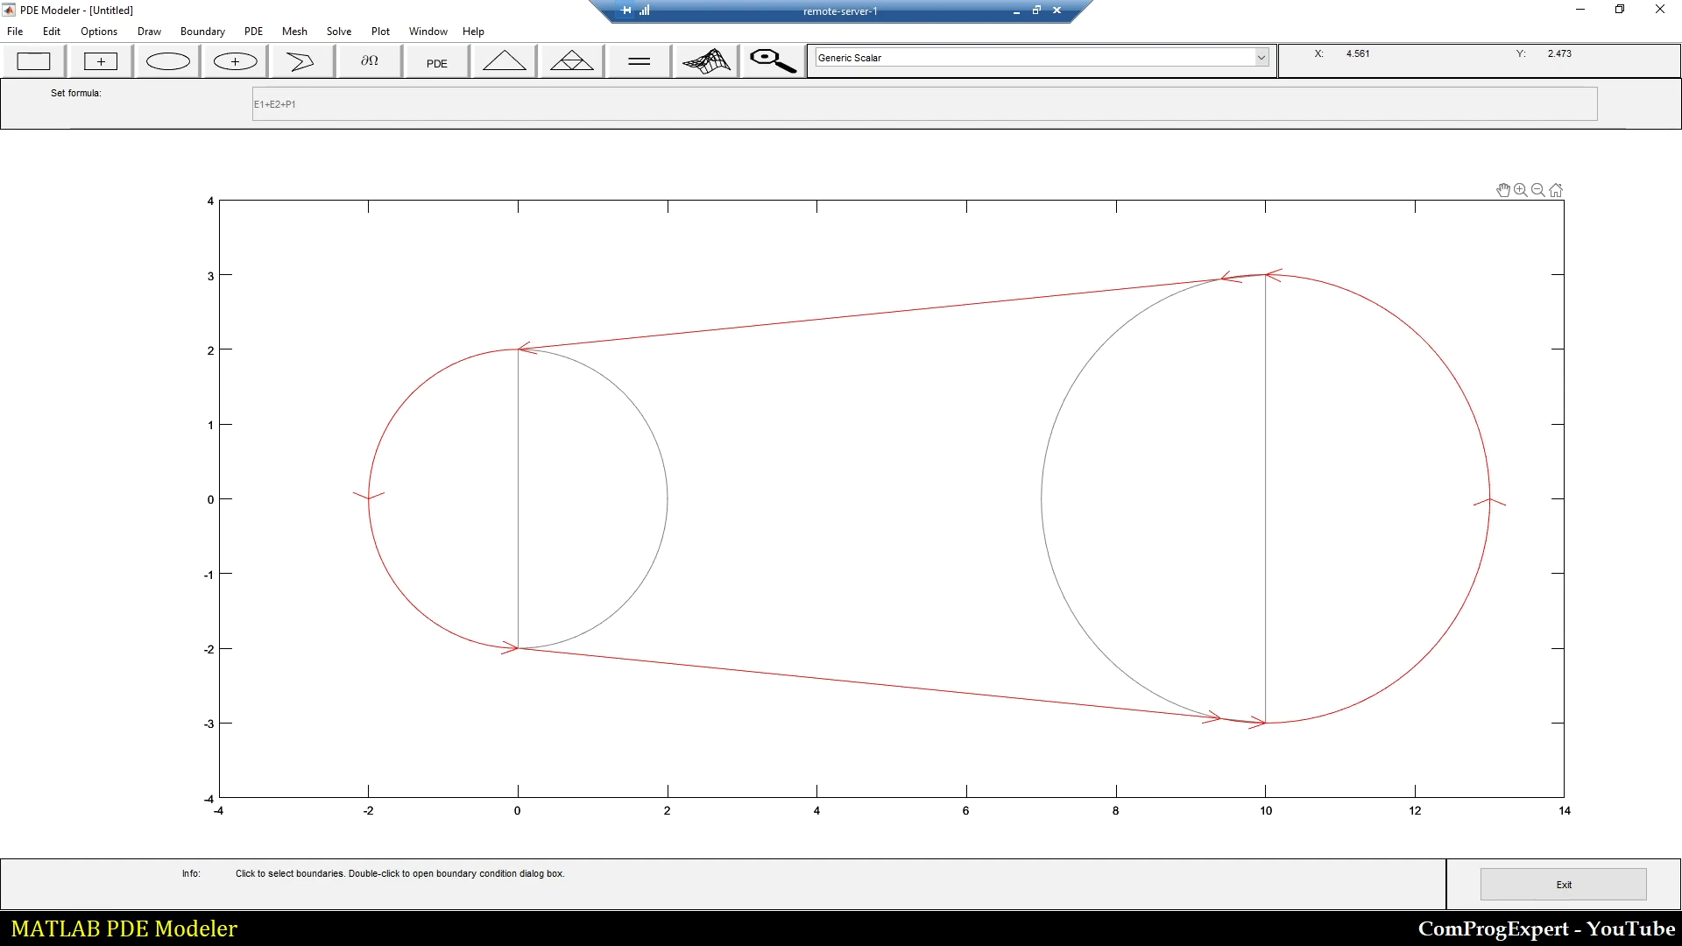
{"action": "left_click", "coordinate": [1161, 305]}
{"action": "left_click", "coordinate": [1087, 640]}
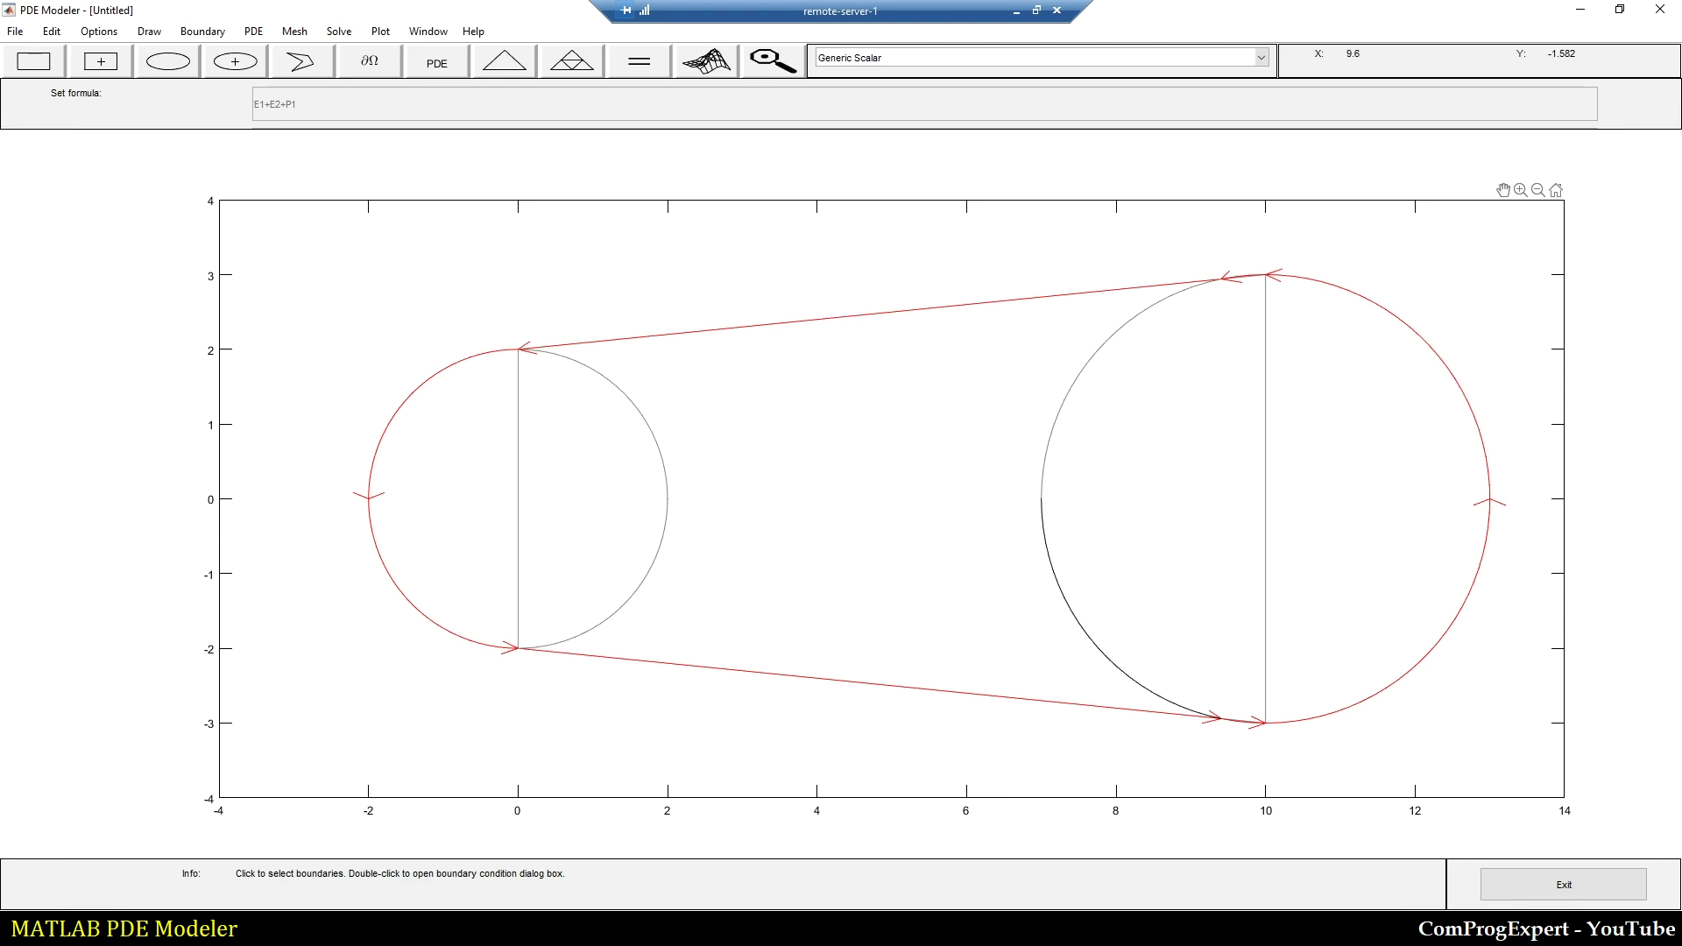
{"action": "left_click", "coordinate": [1265, 595]}
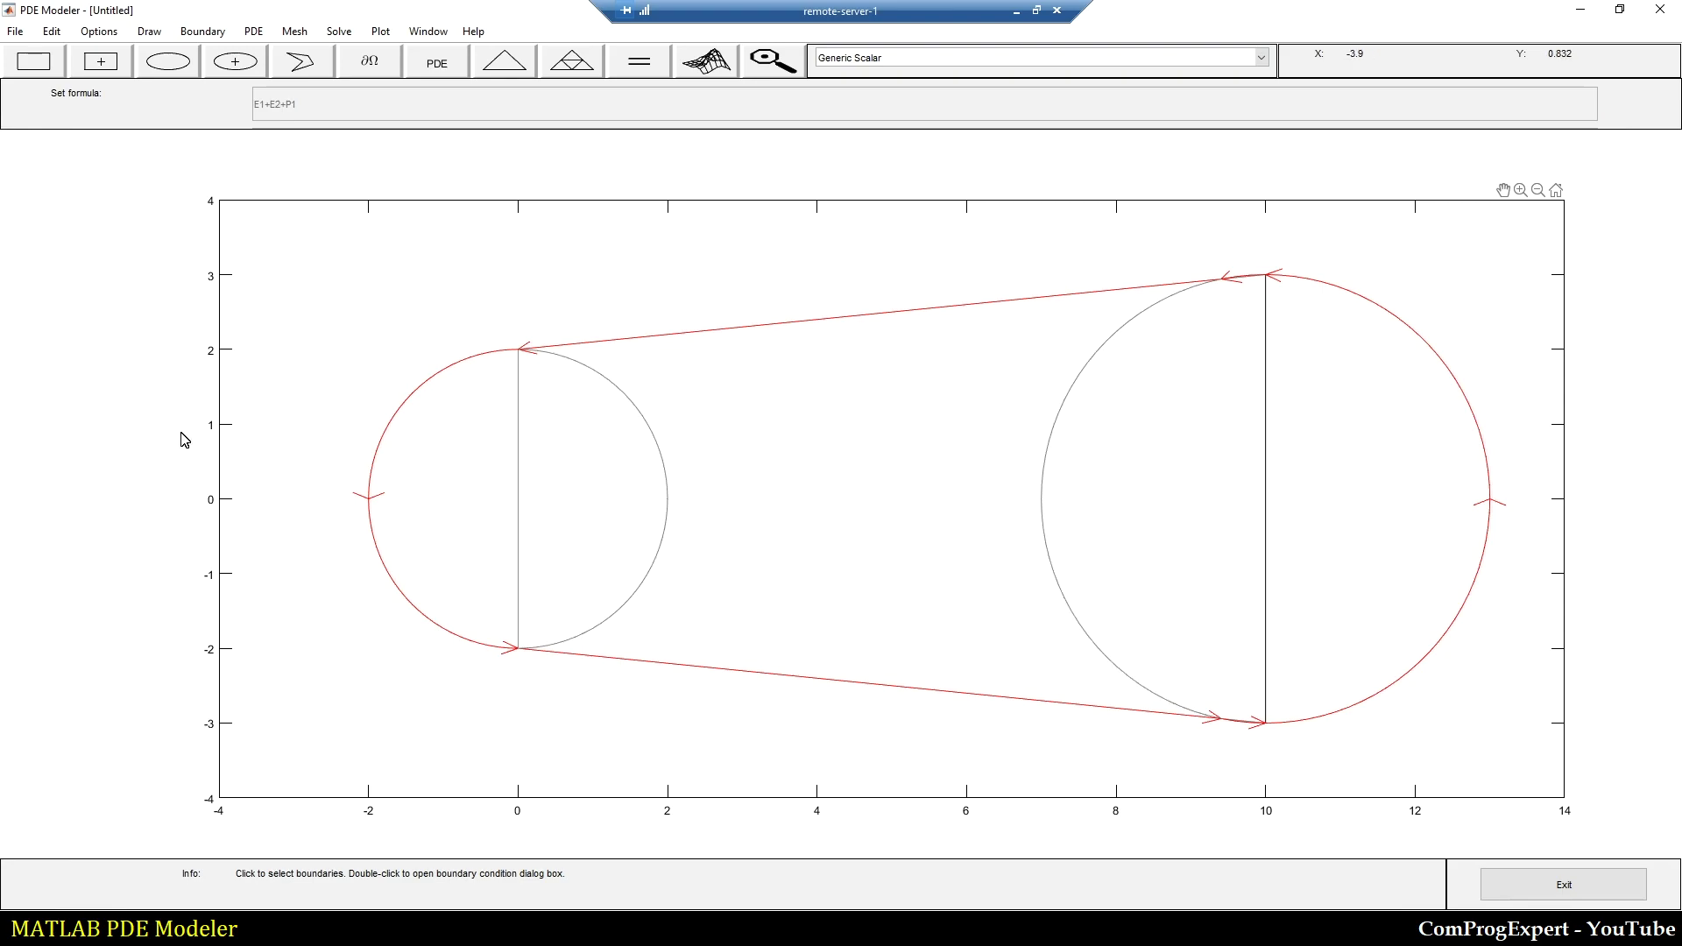
{"action": "left_click", "coordinate": [202, 31]}
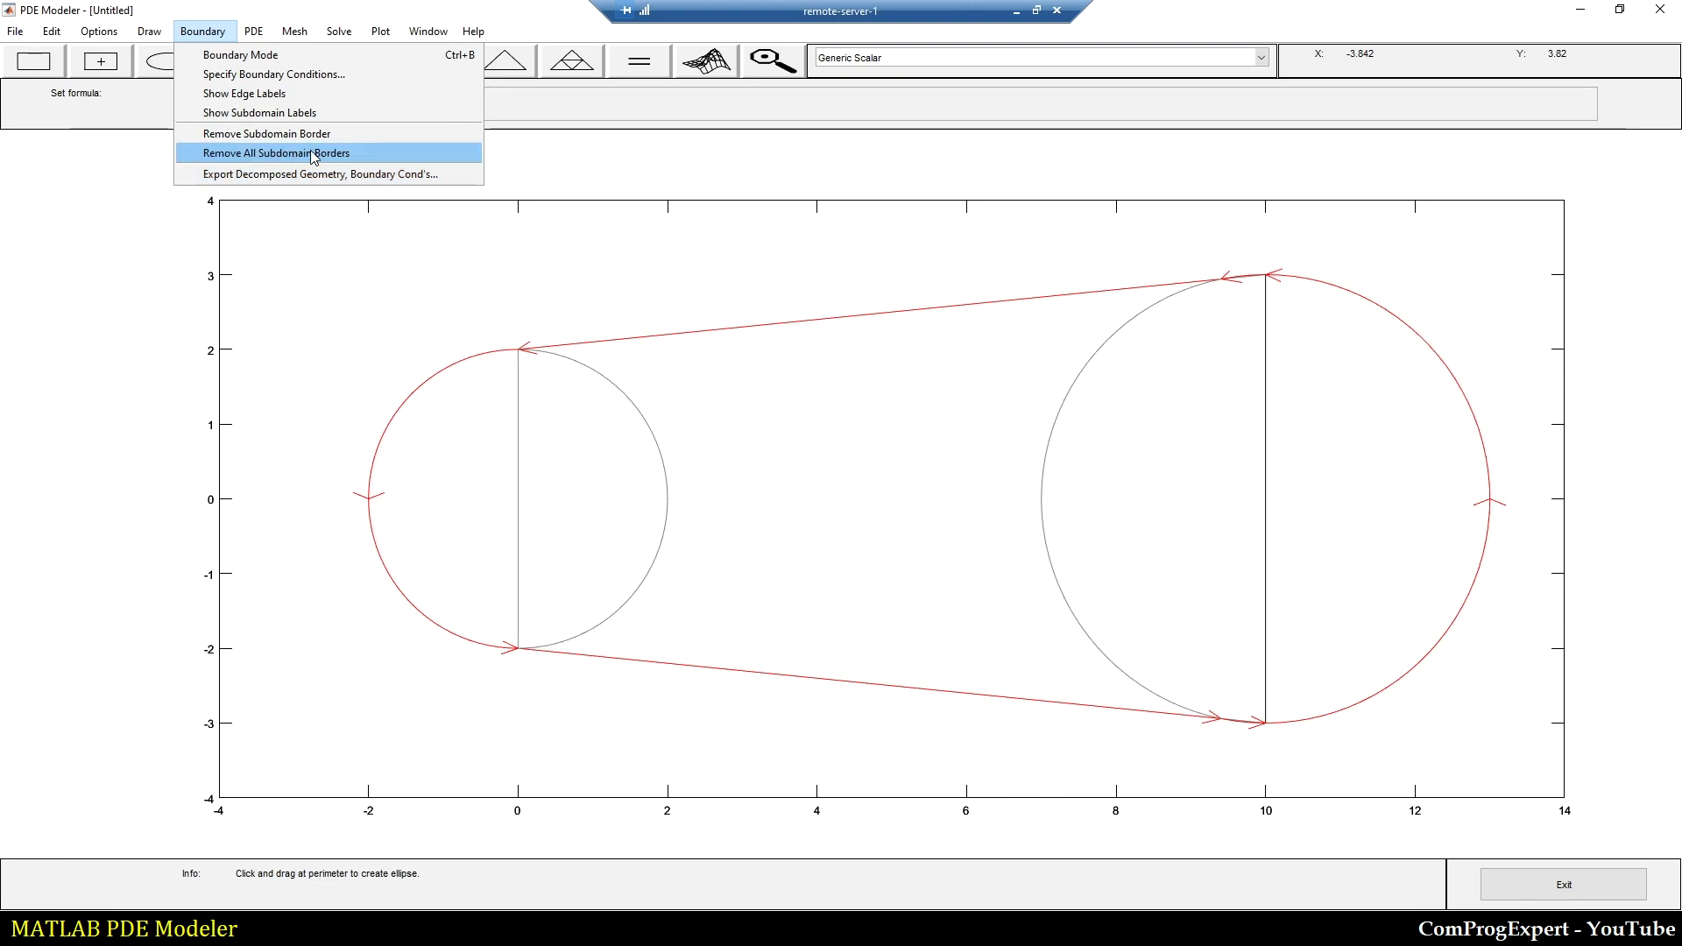
{"action": "left_click", "coordinate": [23, 378]}
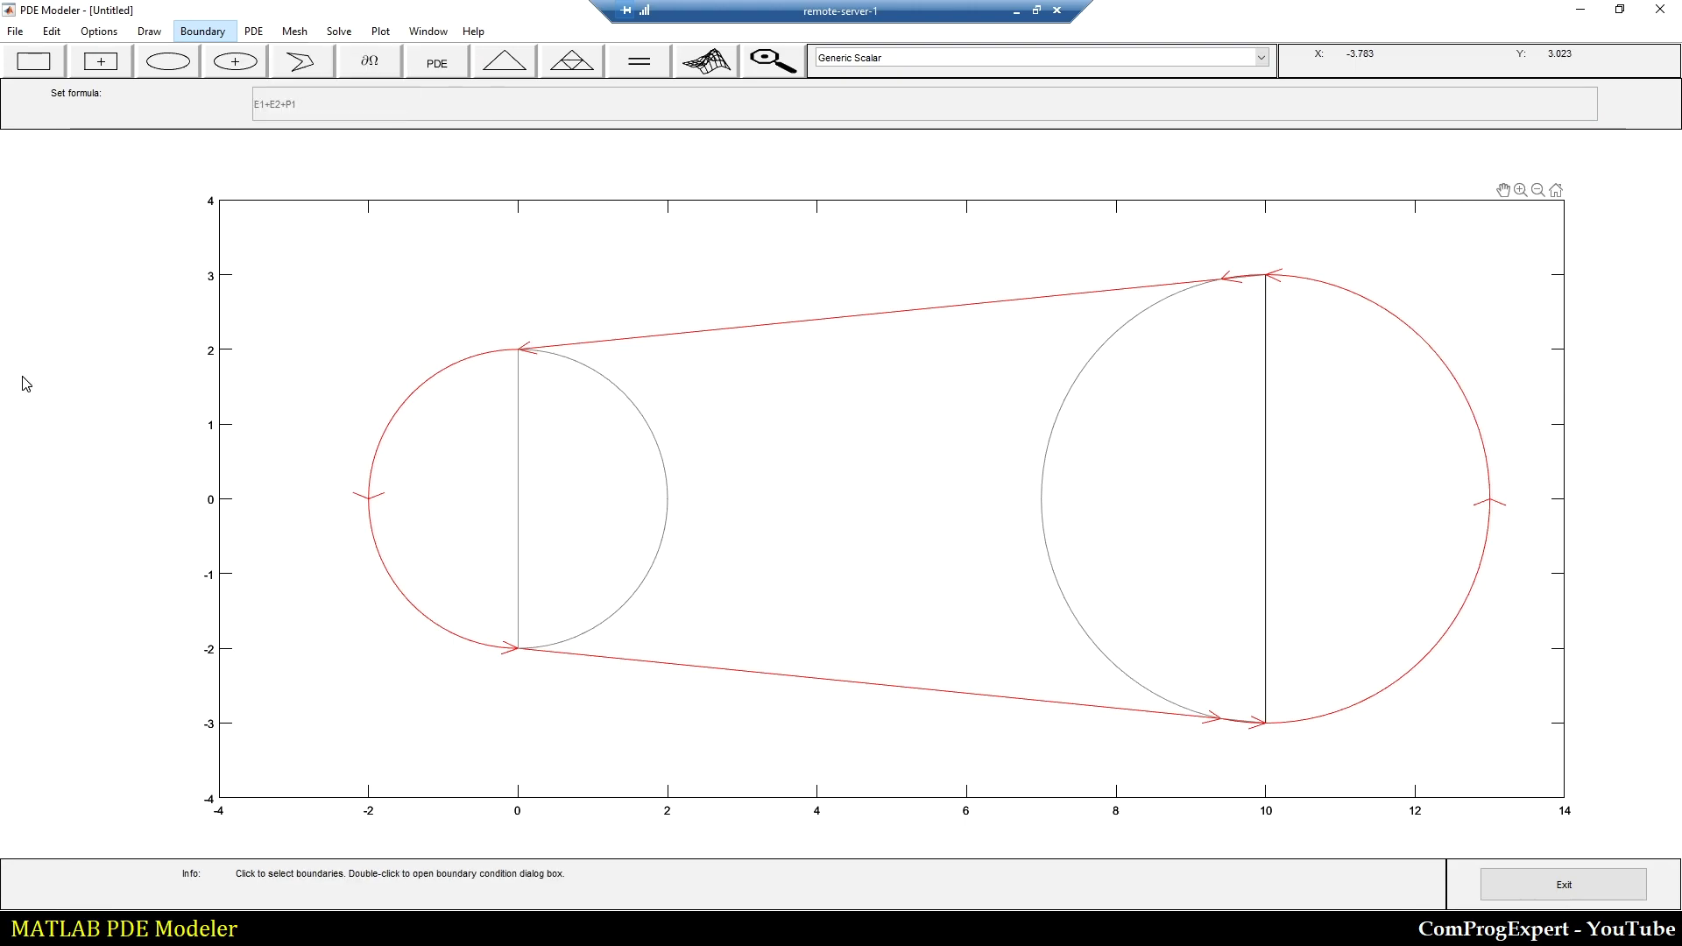
Step: Draw hole E3 inside the left circle as a radius-1 circle at the origin
{"action": "left_click", "coordinate": [149, 31]}
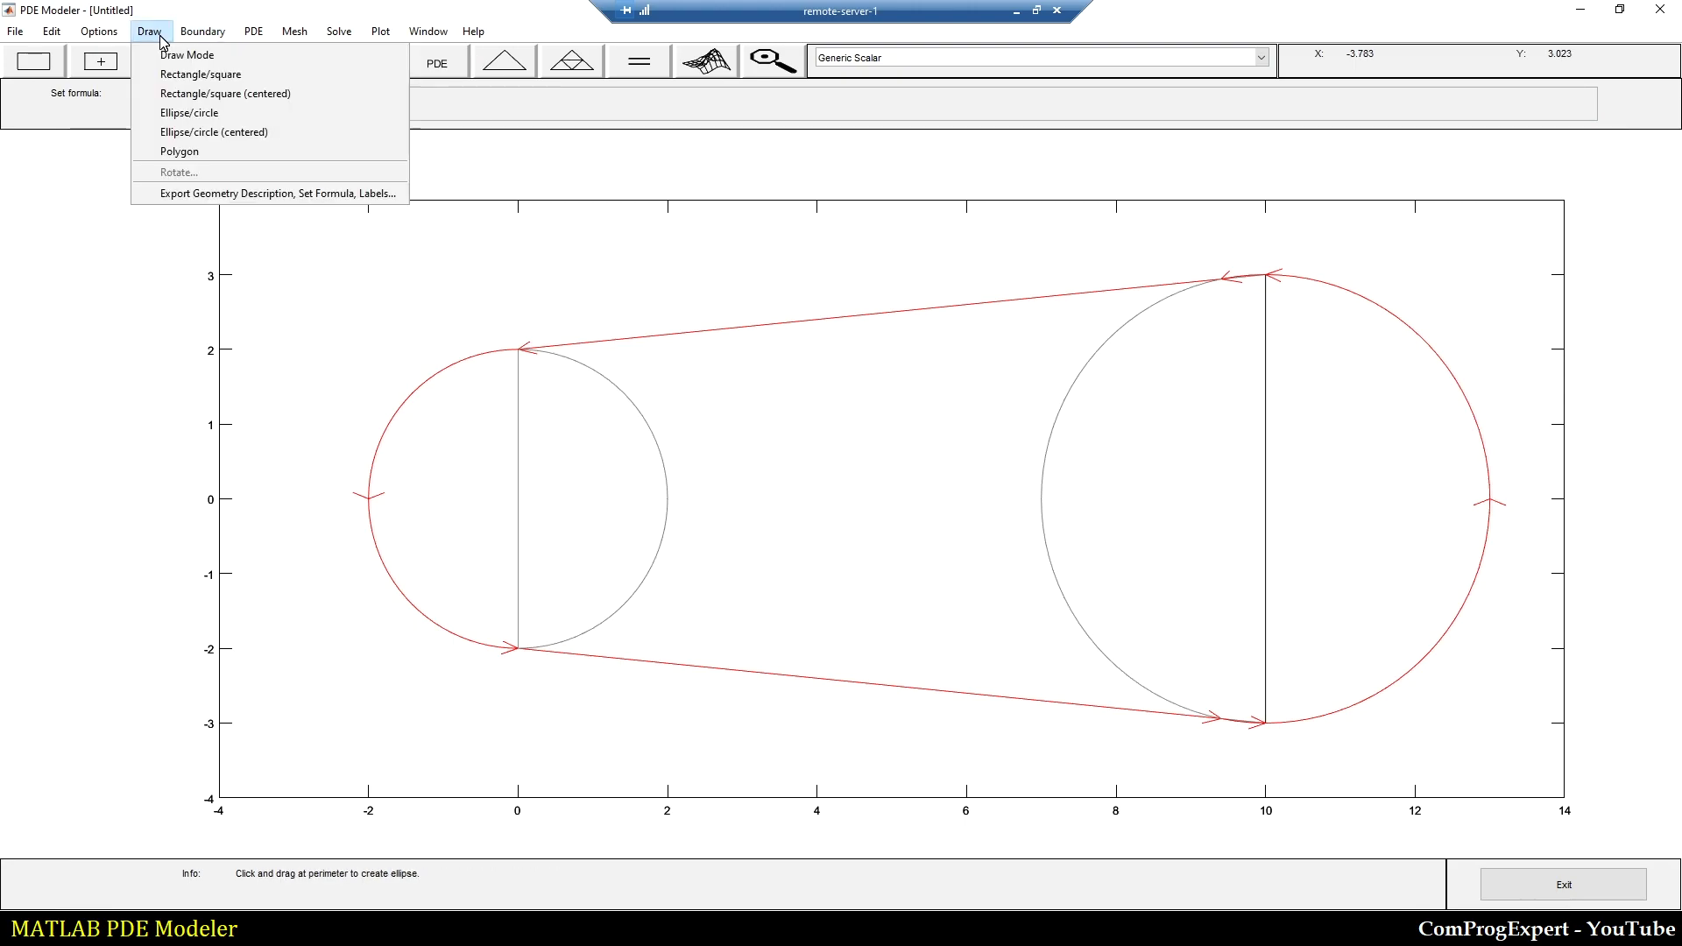
{"action": "left_click", "coordinate": [169, 56]}
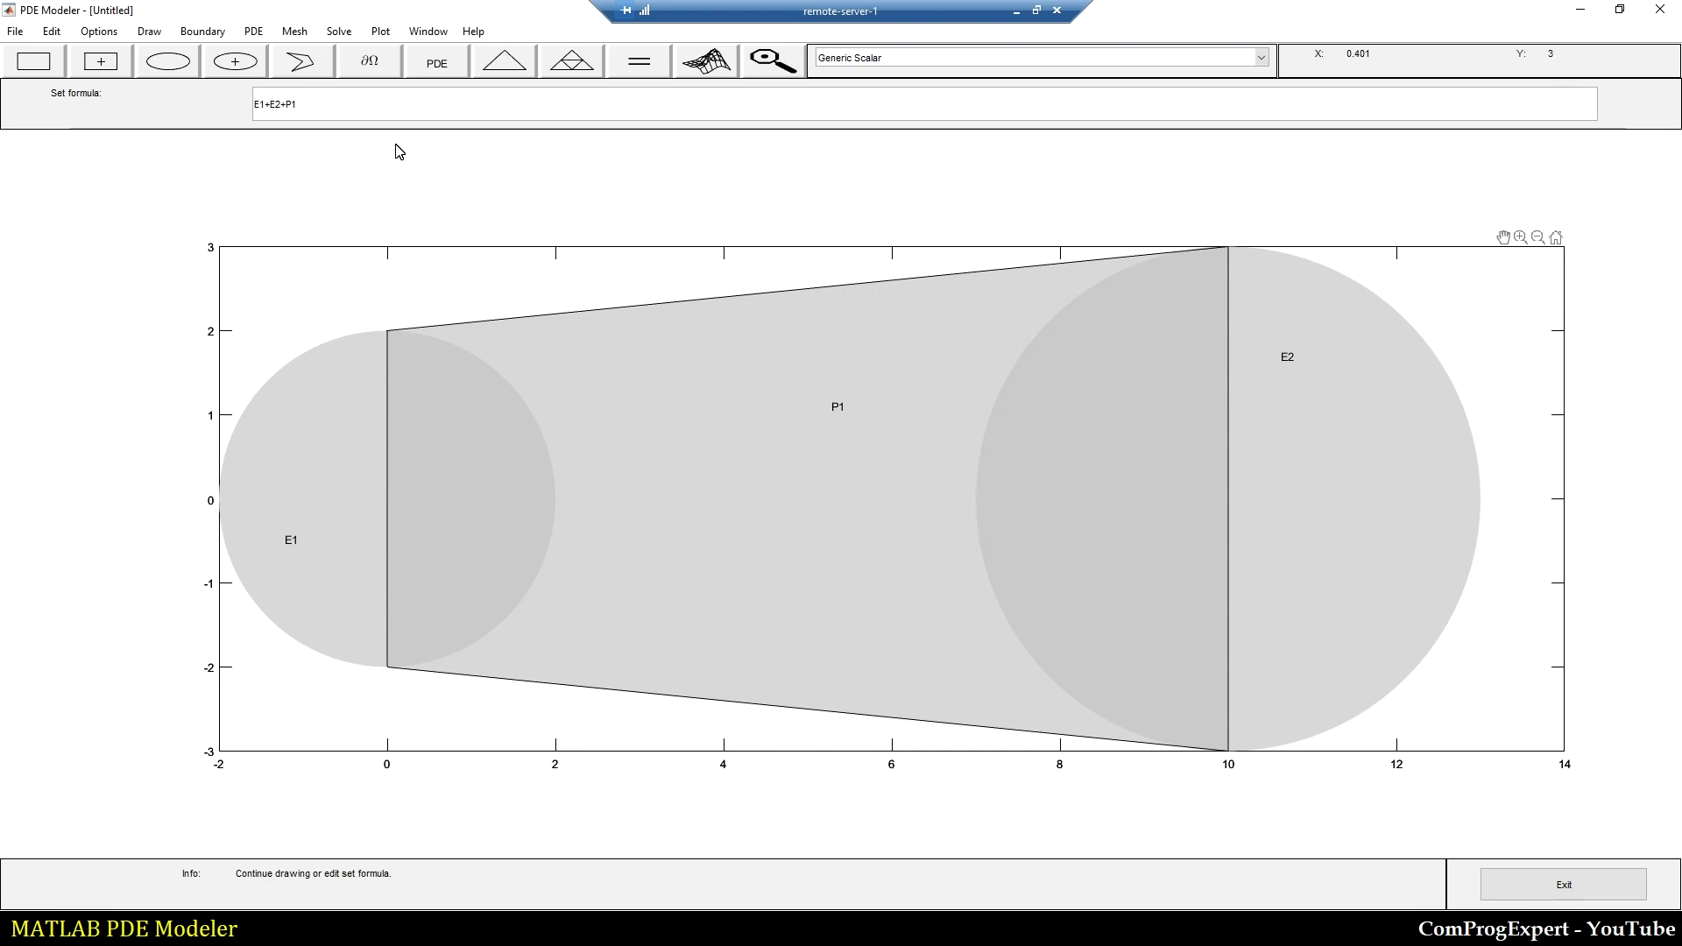
{"action": "left_click", "coordinate": [234, 61]}
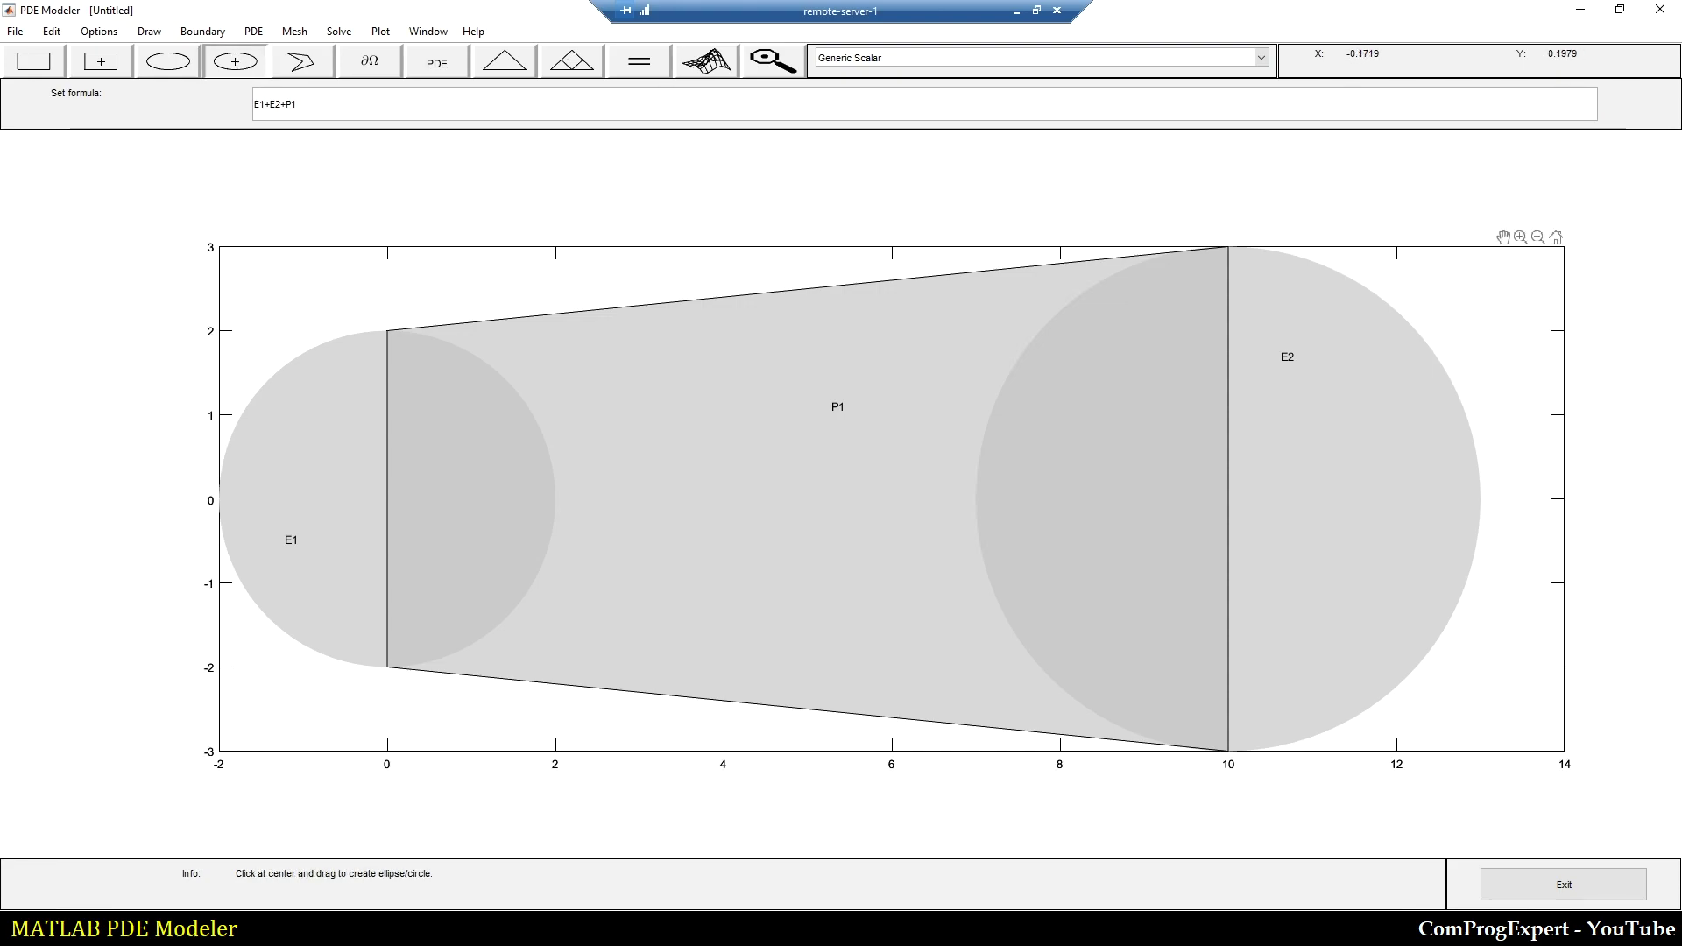
{"action": "left_click_drag", "start_coordinate": [373, 480], "coordinate": [476, 567]}
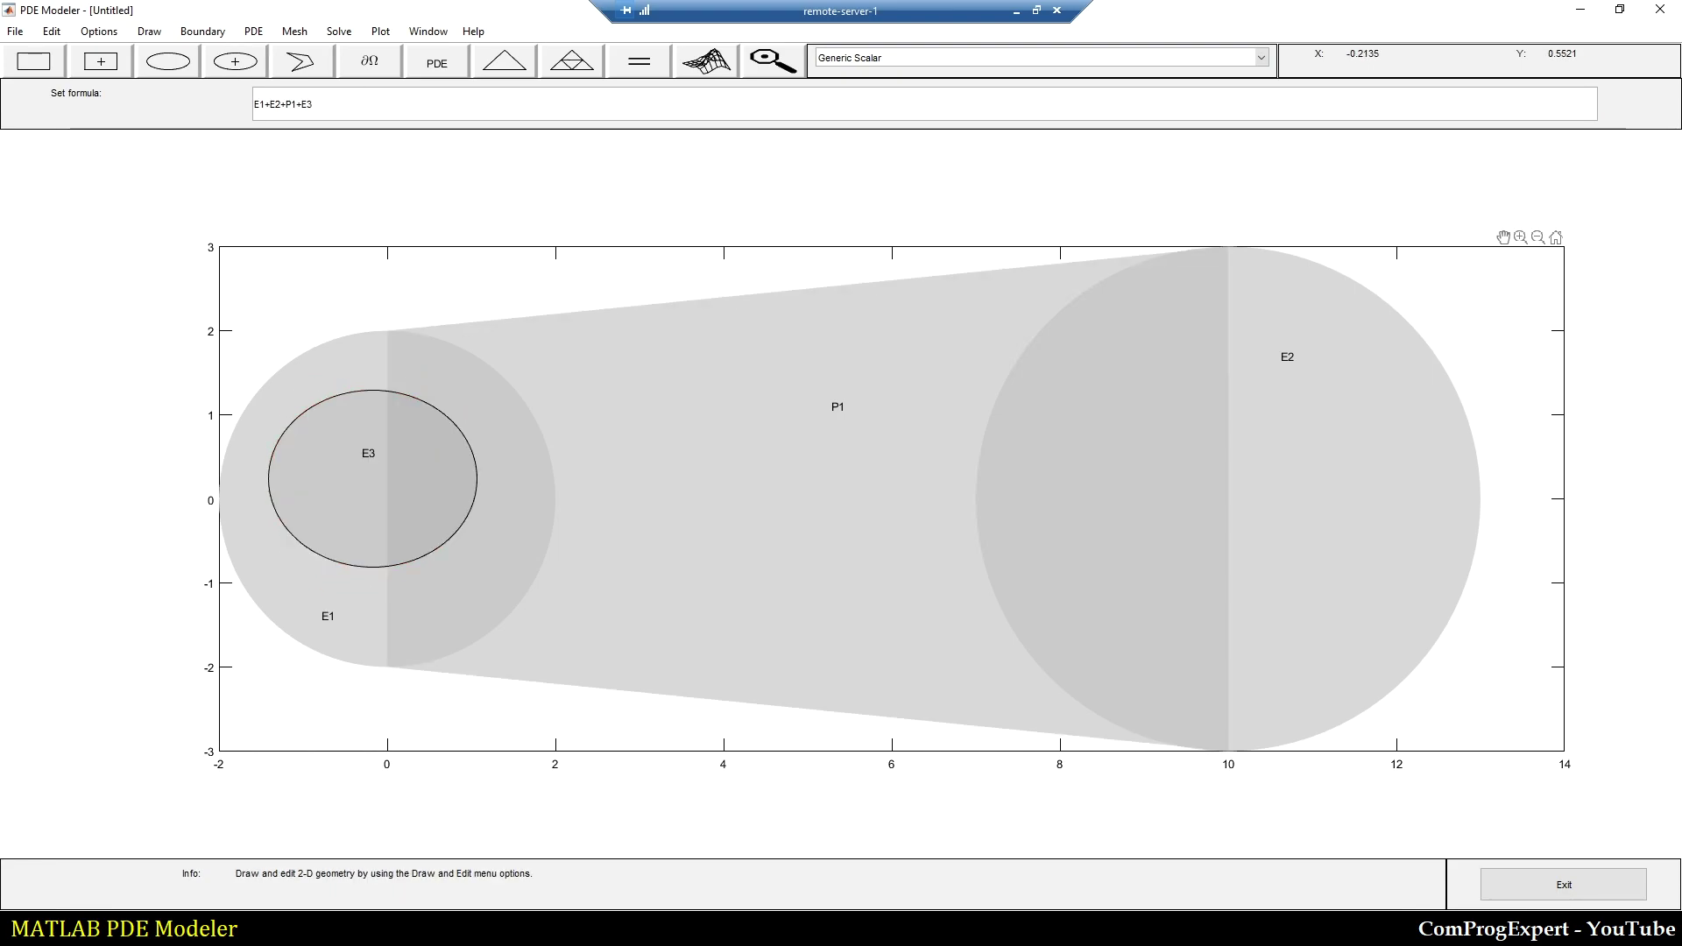
{"action": "double_click", "coordinate": [370, 452]}
{"action": "left_click", "coordinate": [883, 407]}
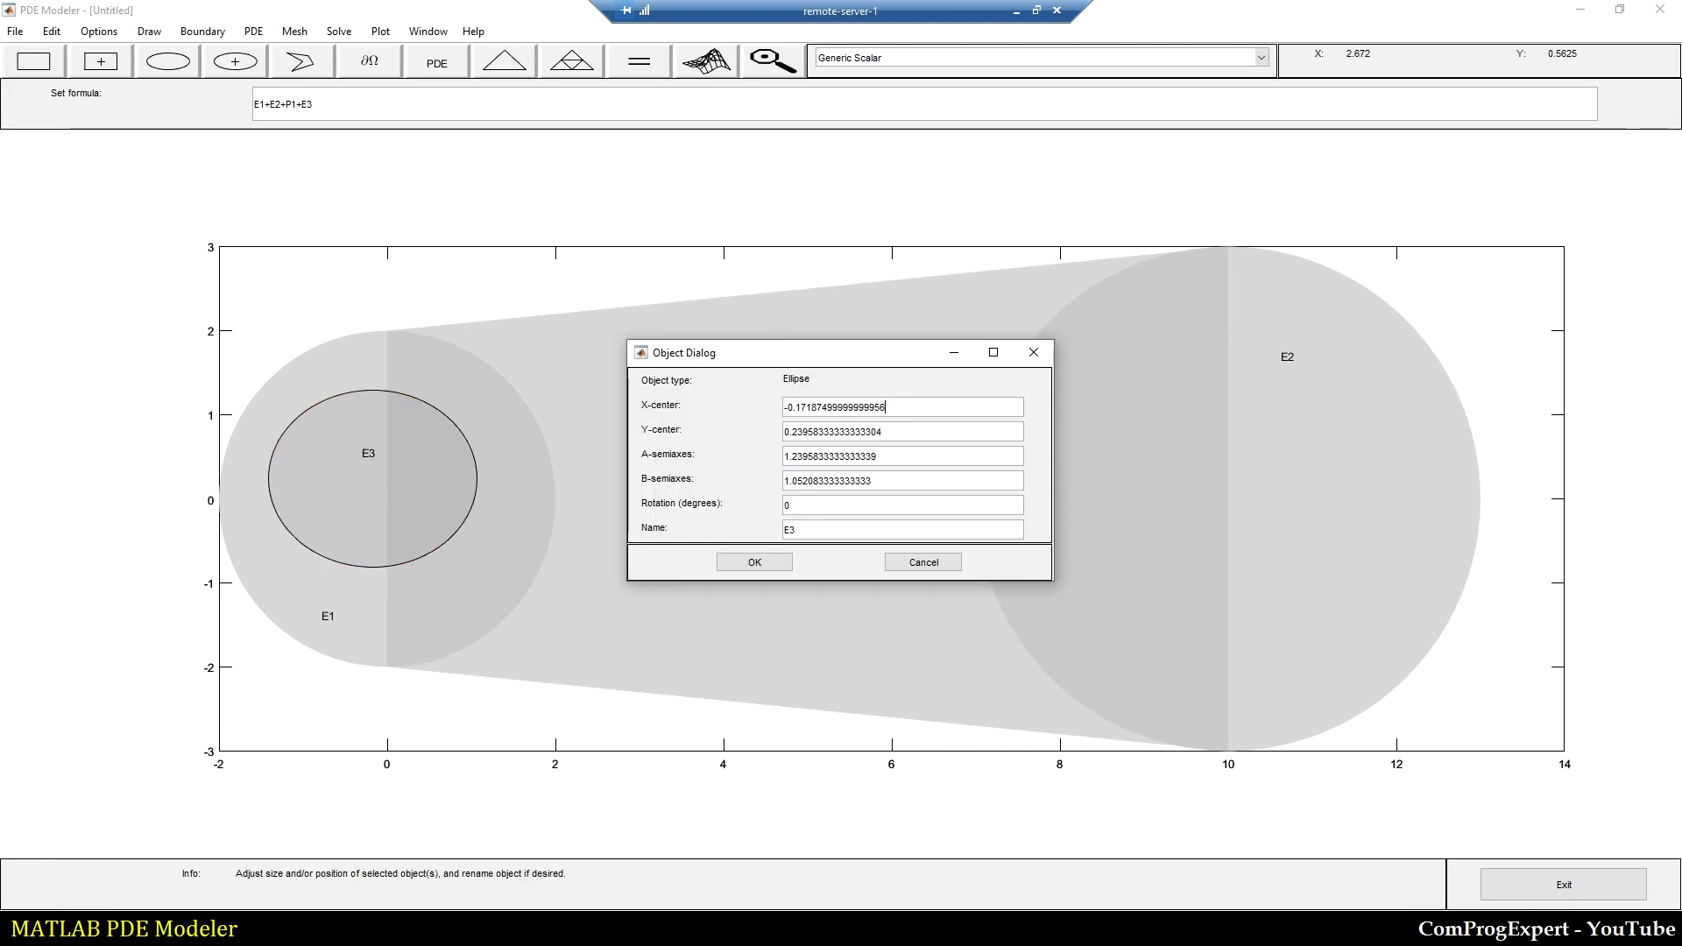
{"action": "double_click", "coordinate": [883, 408]}
{"action": "type", "text": "0"}
{"action": "key", "text": "Tab"}
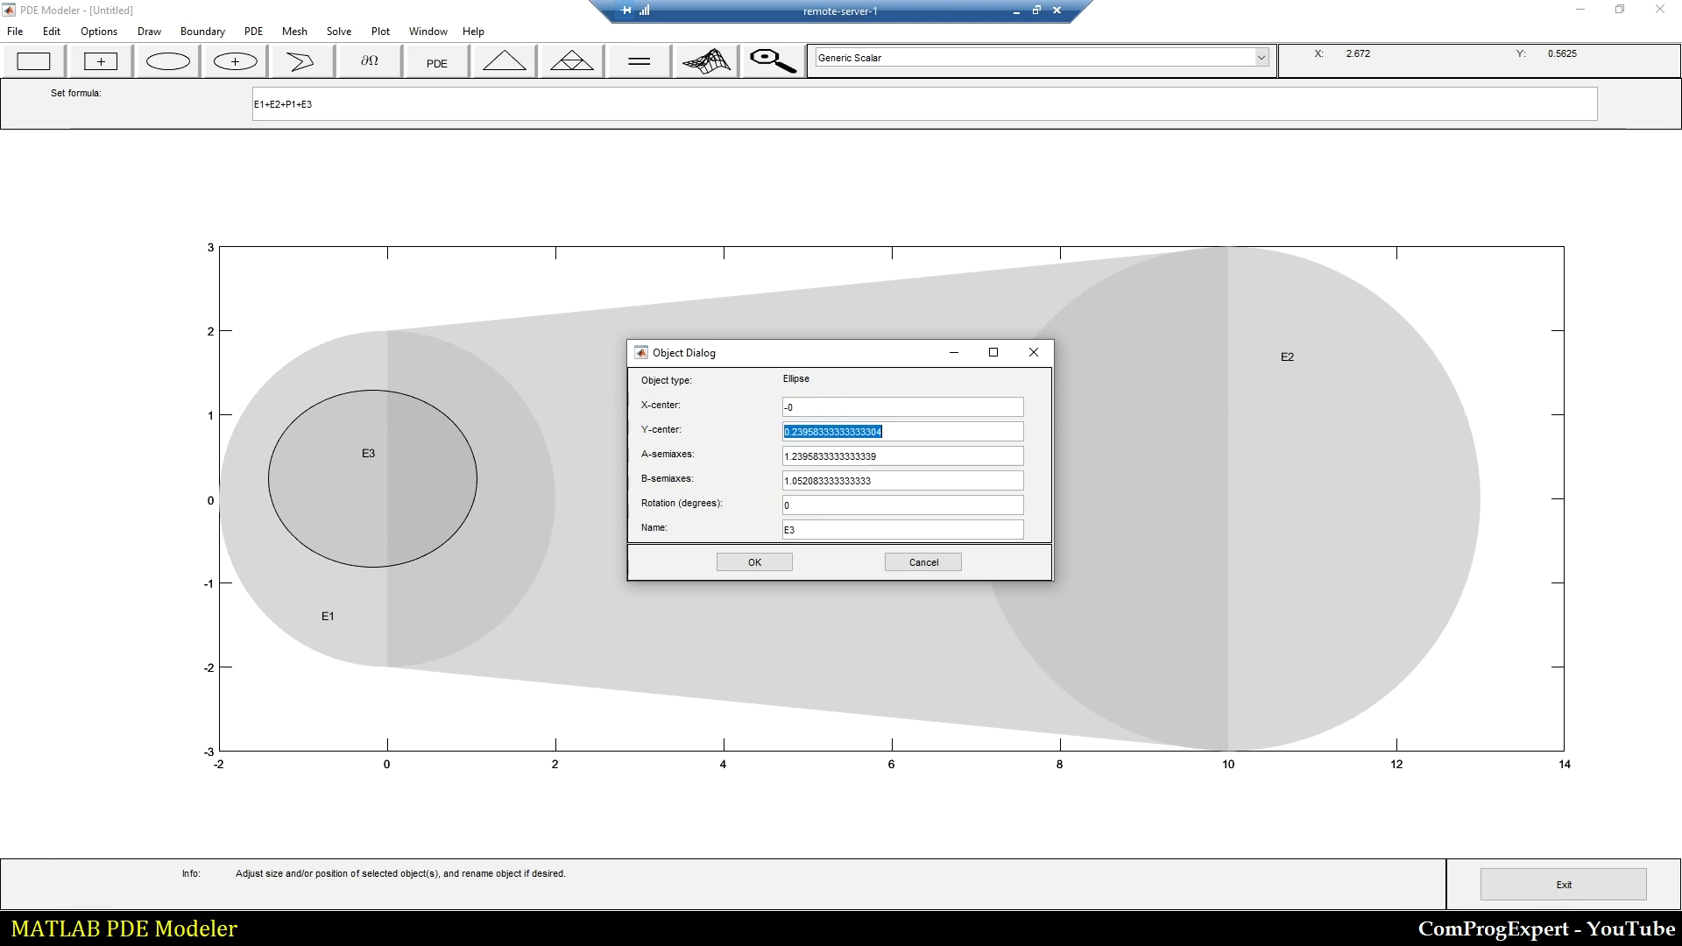
{"action": "type", "text": "0"}
{"action": "key", "text": "Tab"}
{"action": "type", "text": "1"}
{"action": "key", "text": "Tab"}
{"action": "type", "text": "1"}
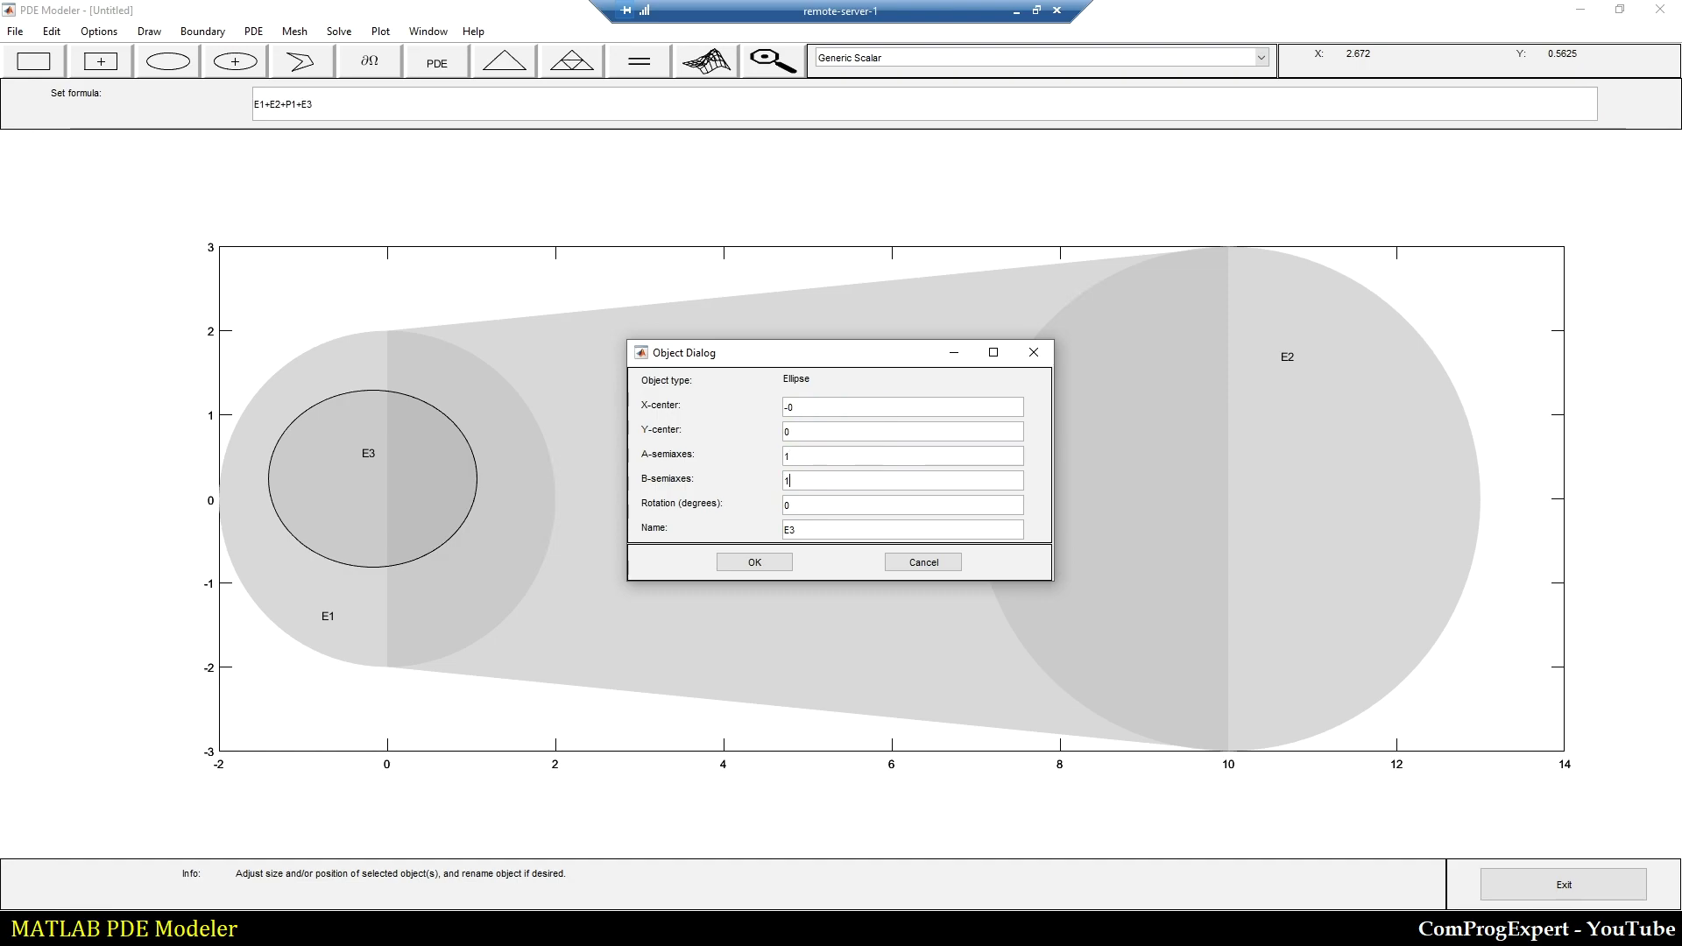
{"action": "left_click", "coordinate": [754, 562]}
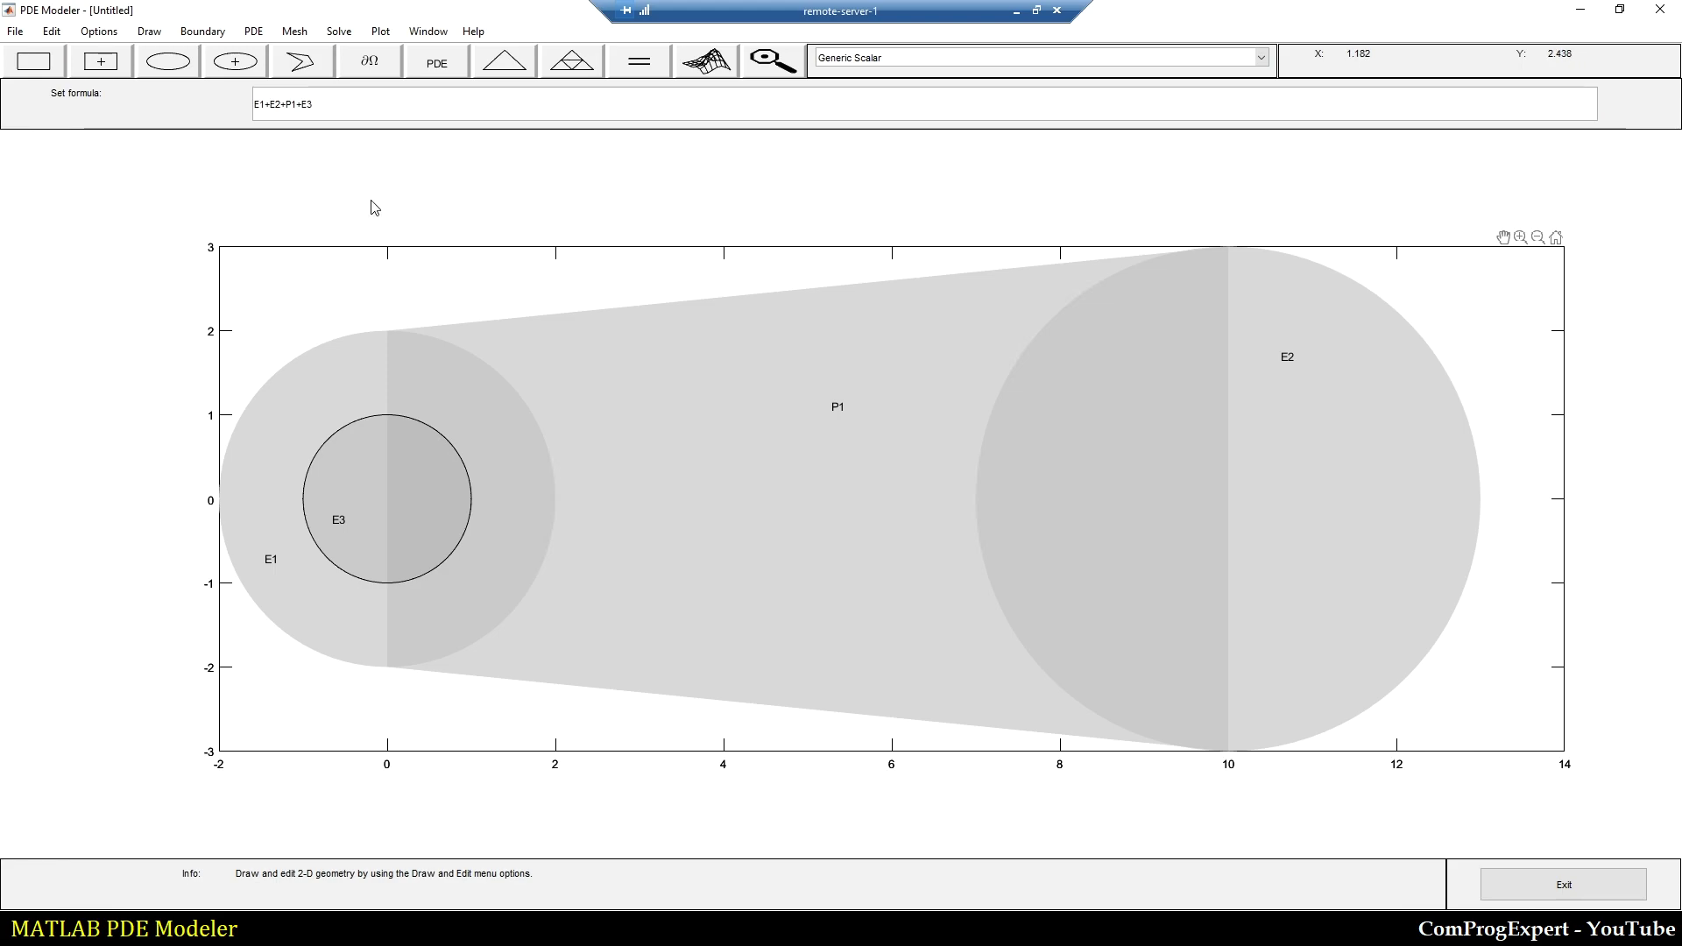
Step: Draw hole E4 inside the right circle as a radius-2 circle centred at (10, 0)
{"action": "left_click", "coordinate": [235, 60]}
{"action": "left_click_drag", "start_coordinate": [1251, 483], "coordinate": [1356, 604]}
{"action": "double_click", "coordinate": [1270, 490]}
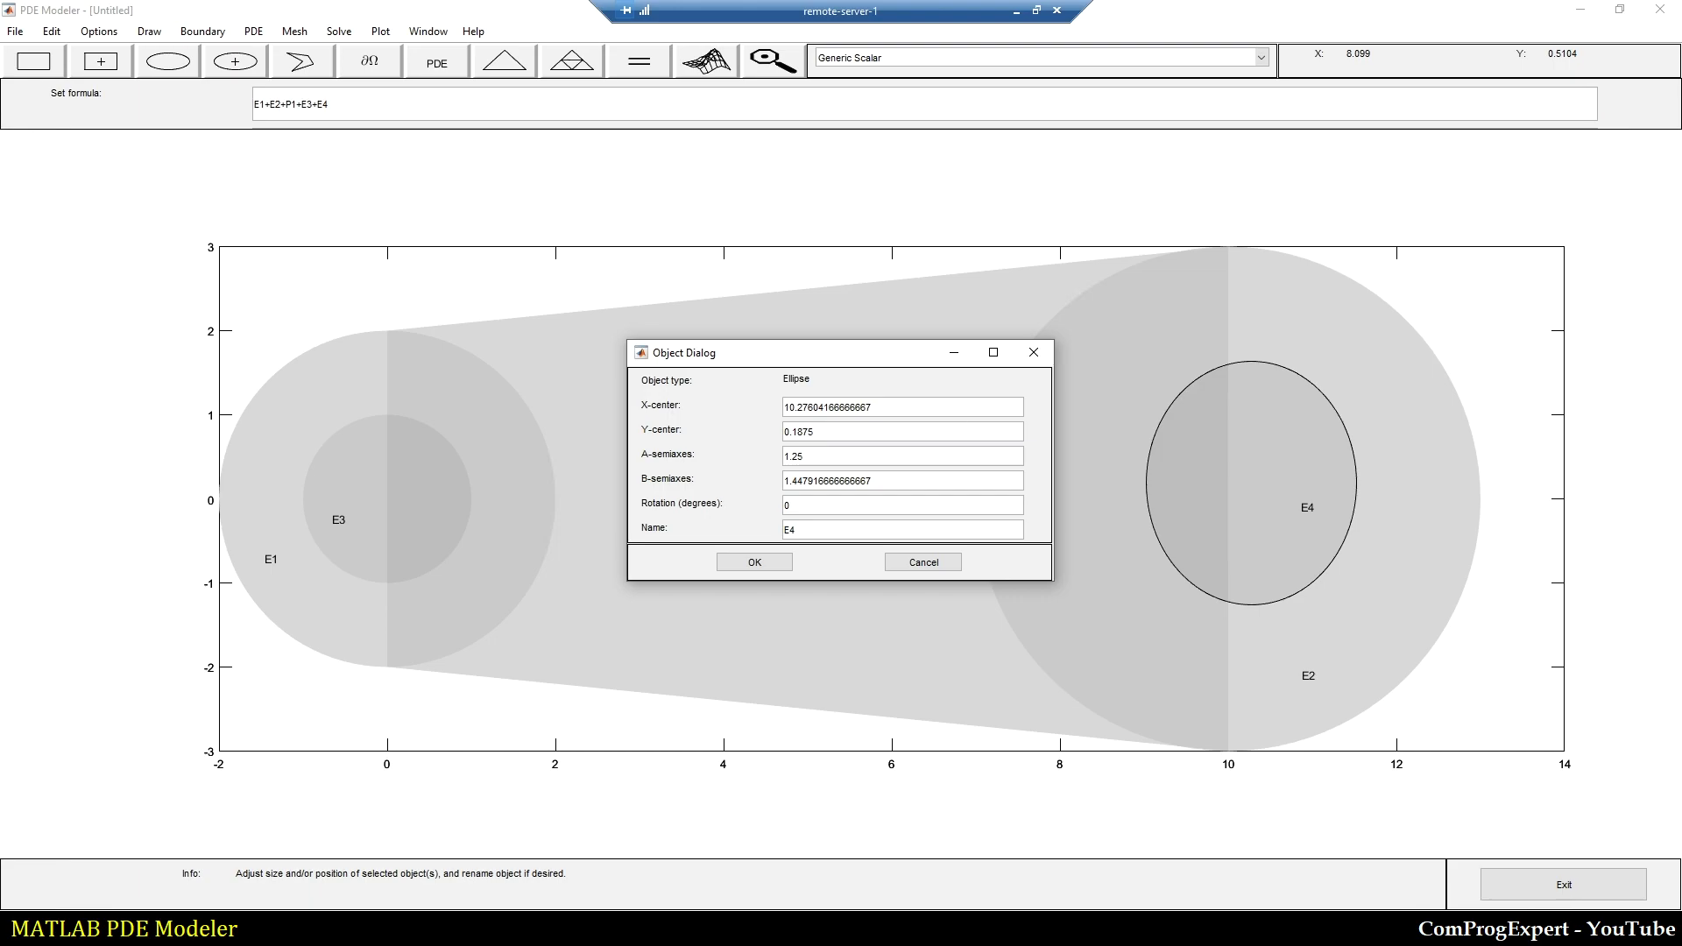
{"action": "type", "text": "10"}
{"action": "key", "text": "Tab"}
{"action": "type", "text": "0"}
{"action": "key", "text": "Tab"}
{"action": "type", "text": "2"}
{"action": "key", "text": "Tab"}
{"action": "type", "text": "2"}
{"action": "key", "text": "Tab"}
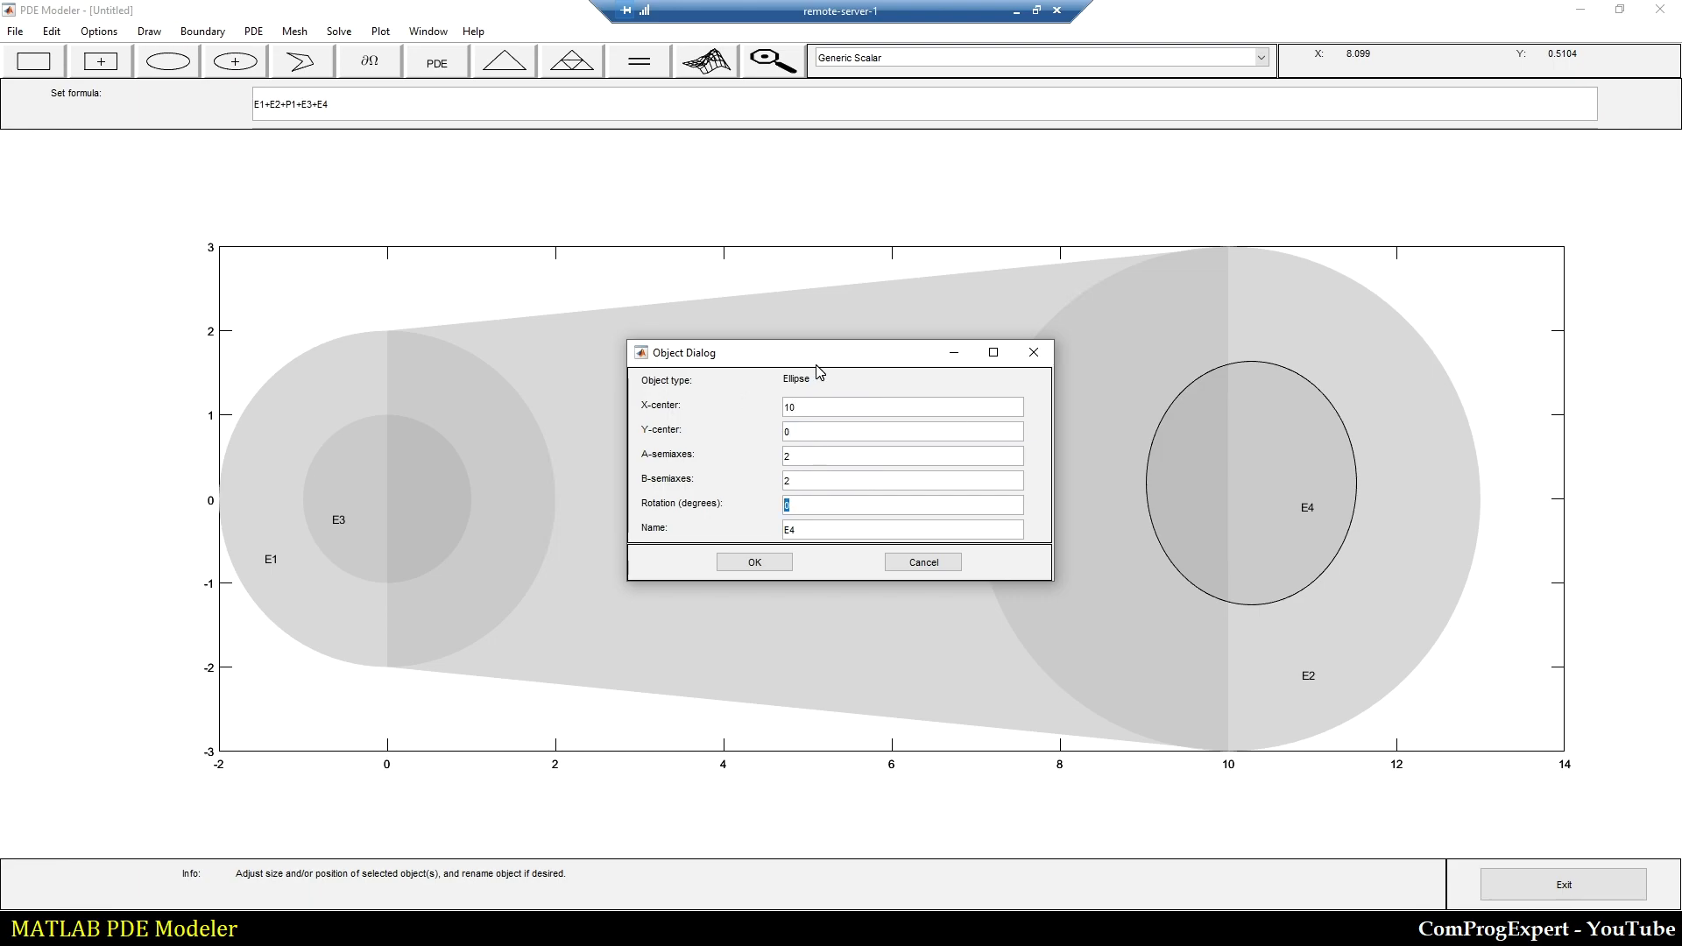
{"action": "left_click", "coordinate": [768, 563]}
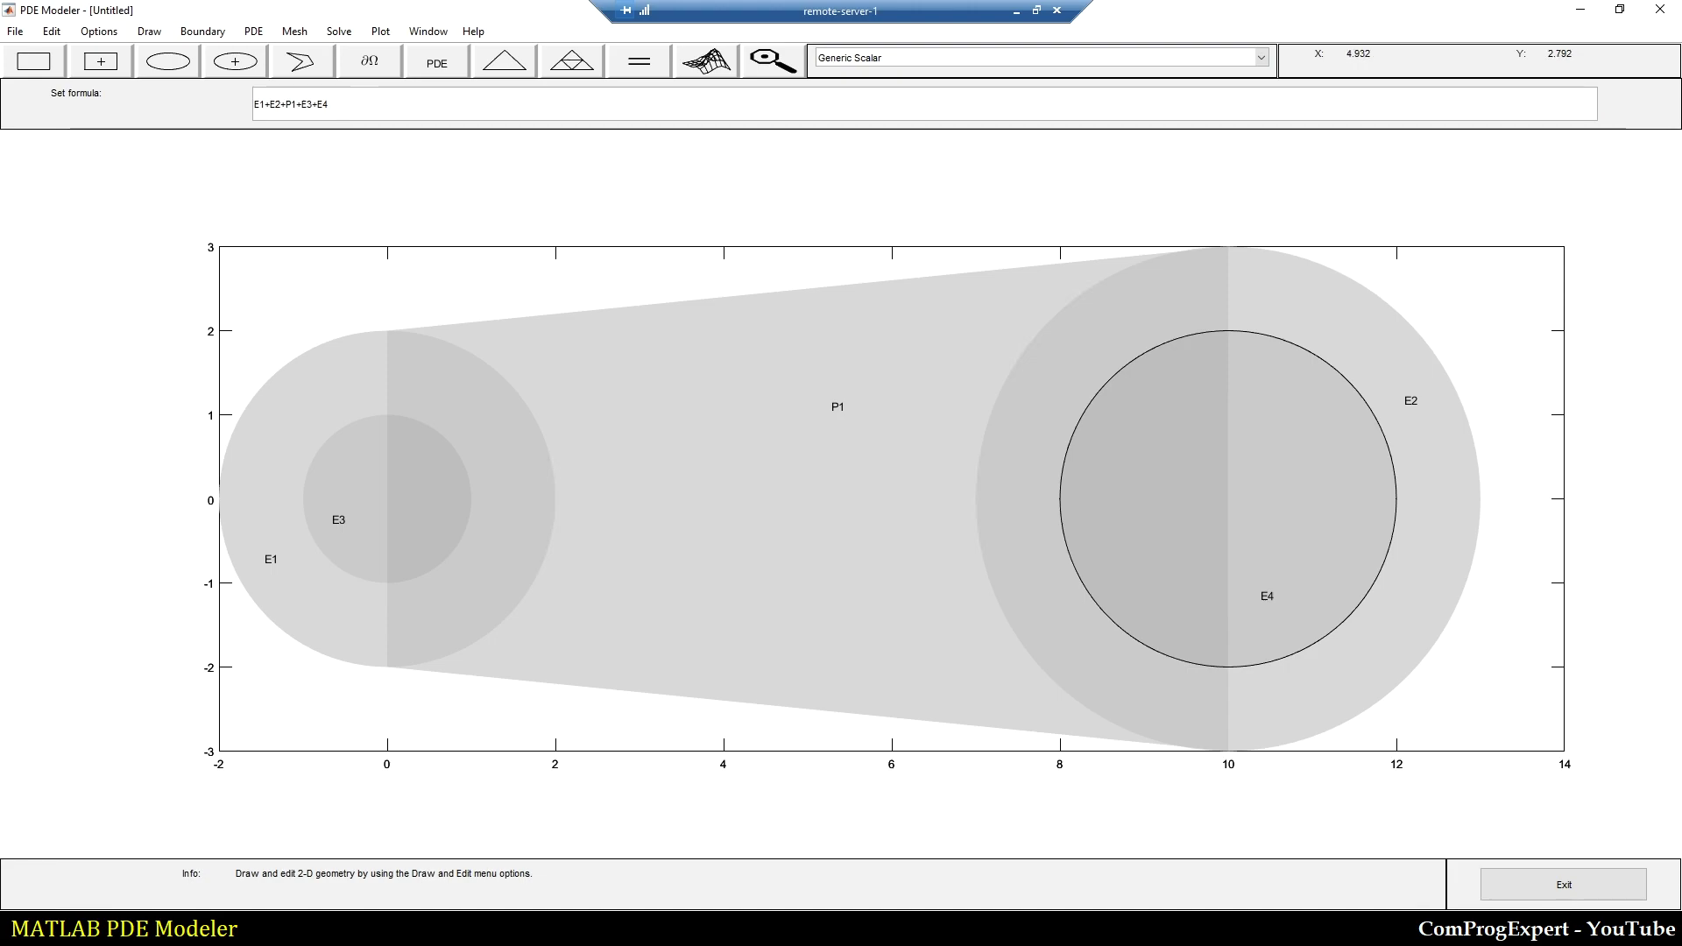
Step: Edit the set formula to E1+E2+P1-E3-E4
{"action": "left_click", "coordinate": [288, 105]}
{"action": "key", "text": "BackSpace"}
{"action": "type", "text": "-"}
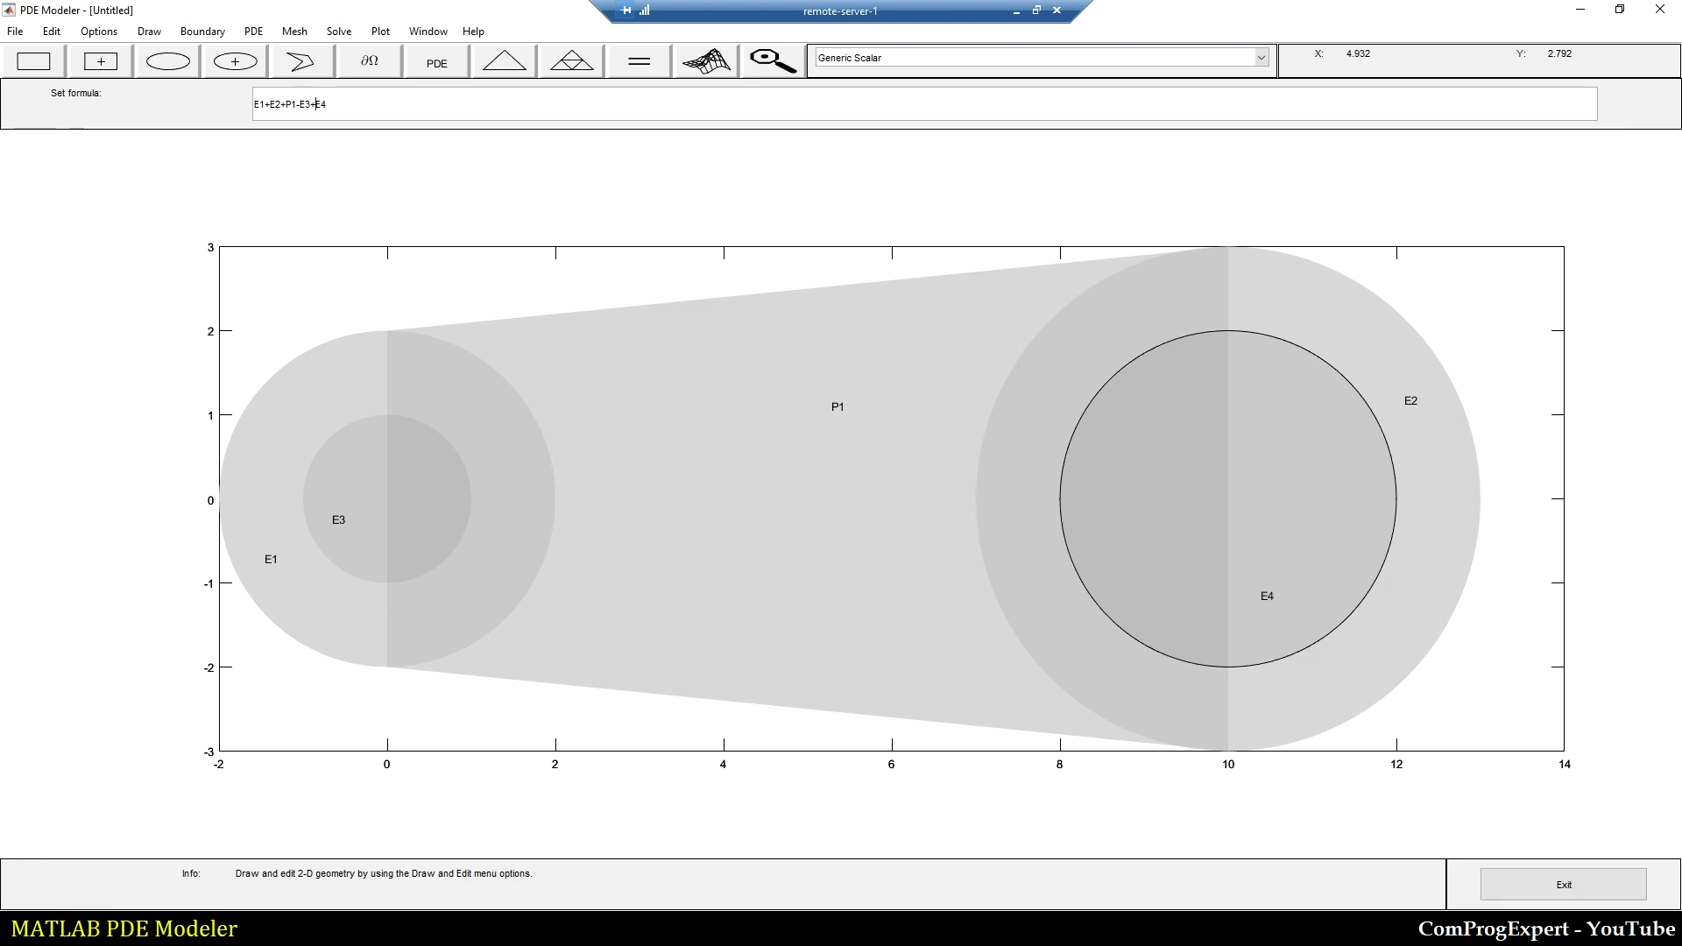
{"action": "left_click", "coordinate": [314, 104]}
{"action": "key", "text": "BackSpace"}
{"action": "type", "text": "-"}
{"action": "left_click_drag", "start_coordinate": [259, 104], "coordinate": [326, 105]}
{"action": "left_click", "coordinate": [325, 104]}
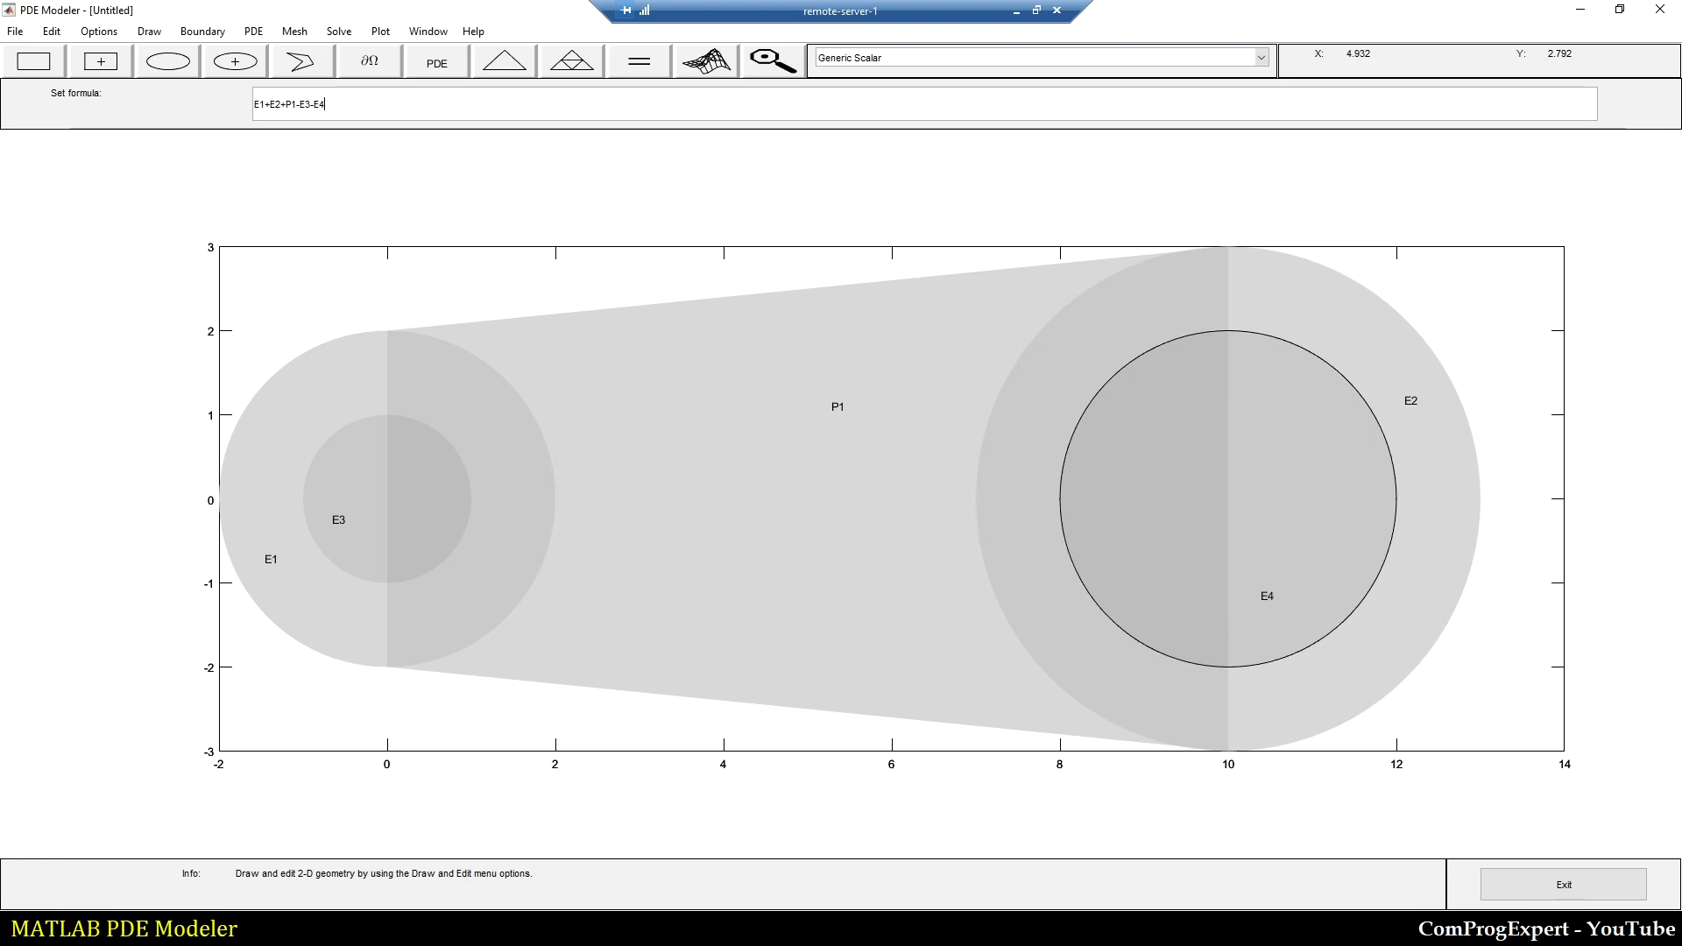
Step: Mesh the new geometry, refine it twice, and return to the drawing
{"action": "left_click", "coordinate": [506, 65]}
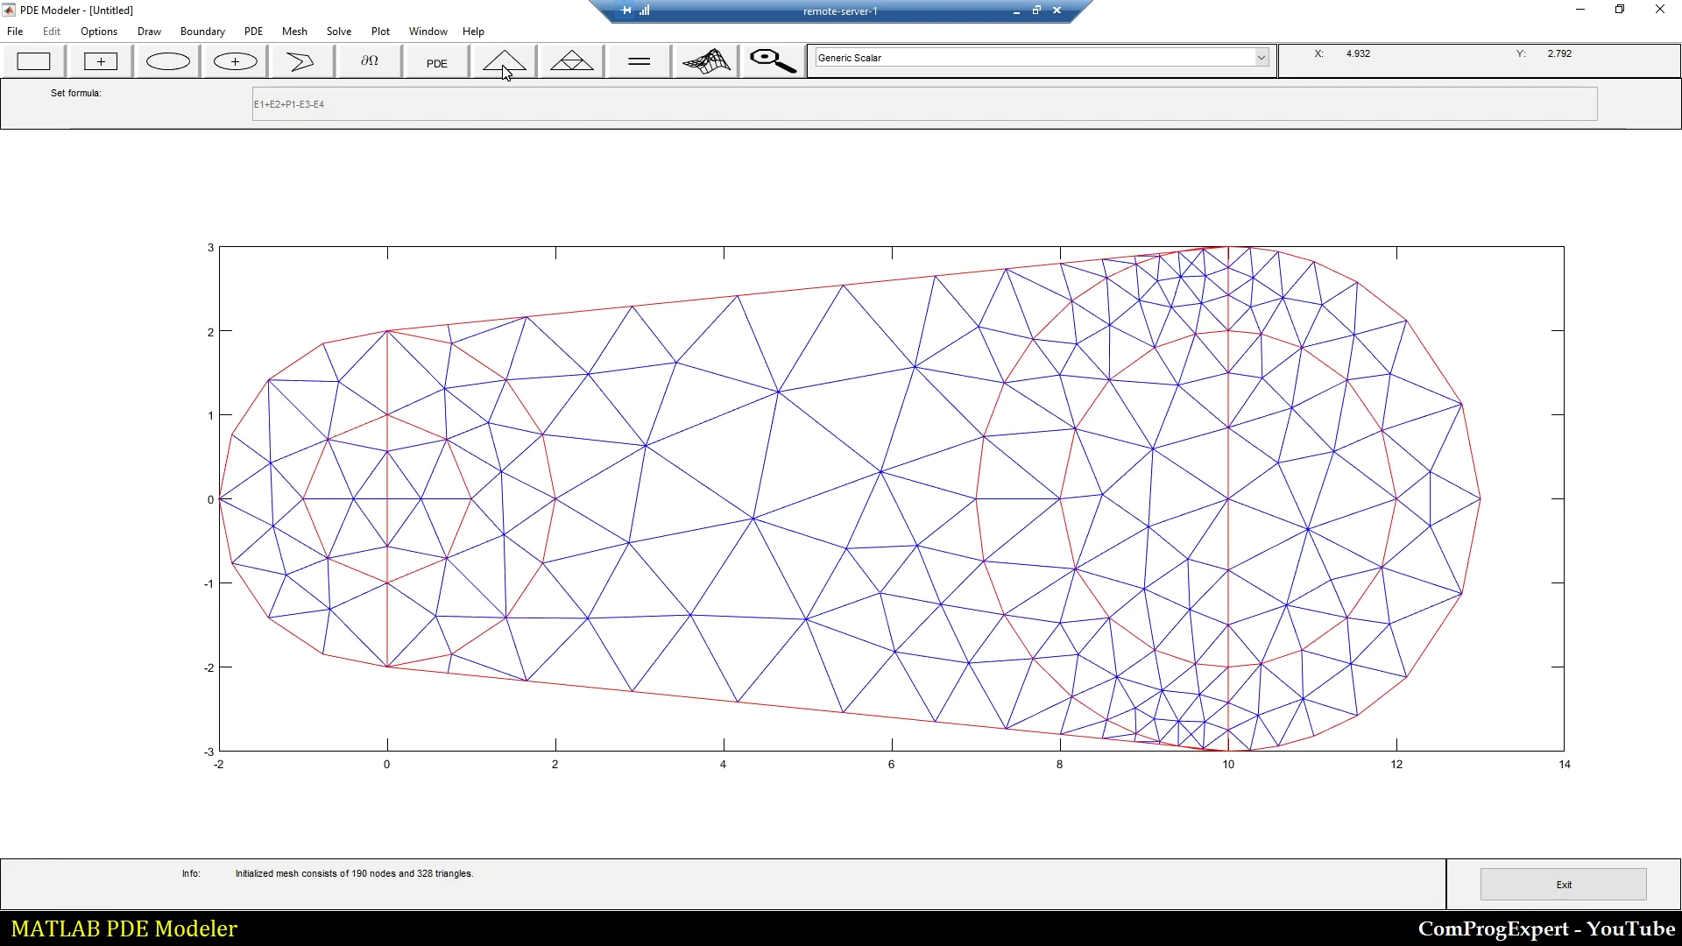
{"action": "left_click", "coordinate": [563, 68]}
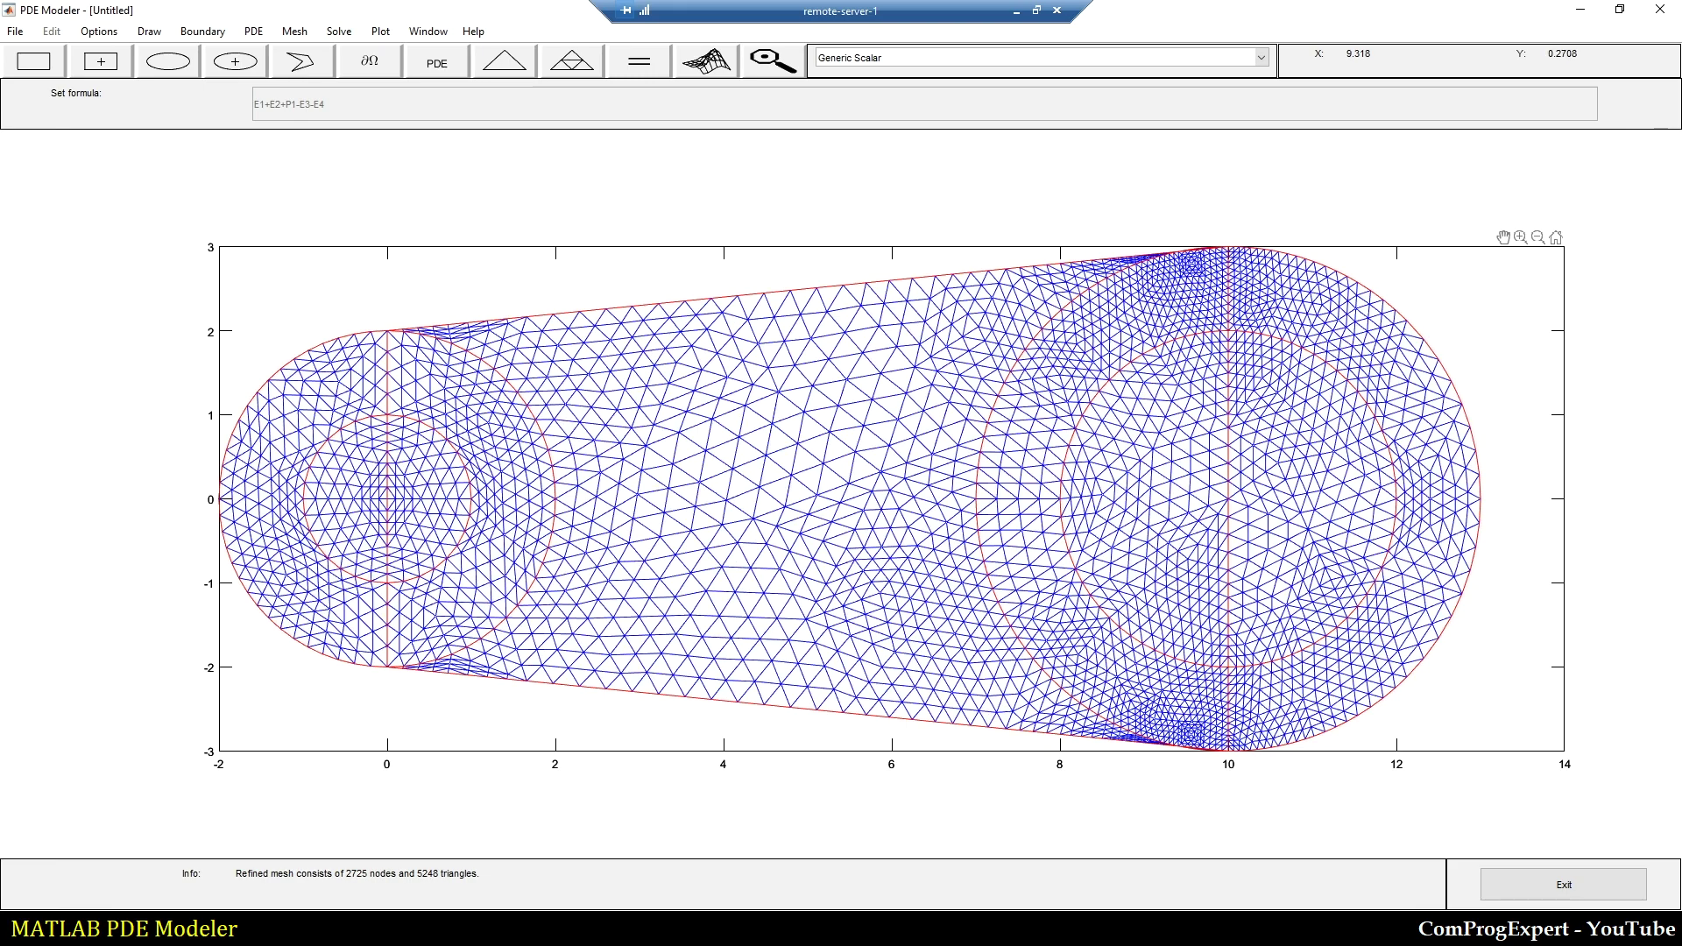
{"action": "key", "text": "ctrl+m"}
{"action": "left_click", "coordinate": [149, 30]}
{"action": "left_click", "coordinate": [180, 124]}
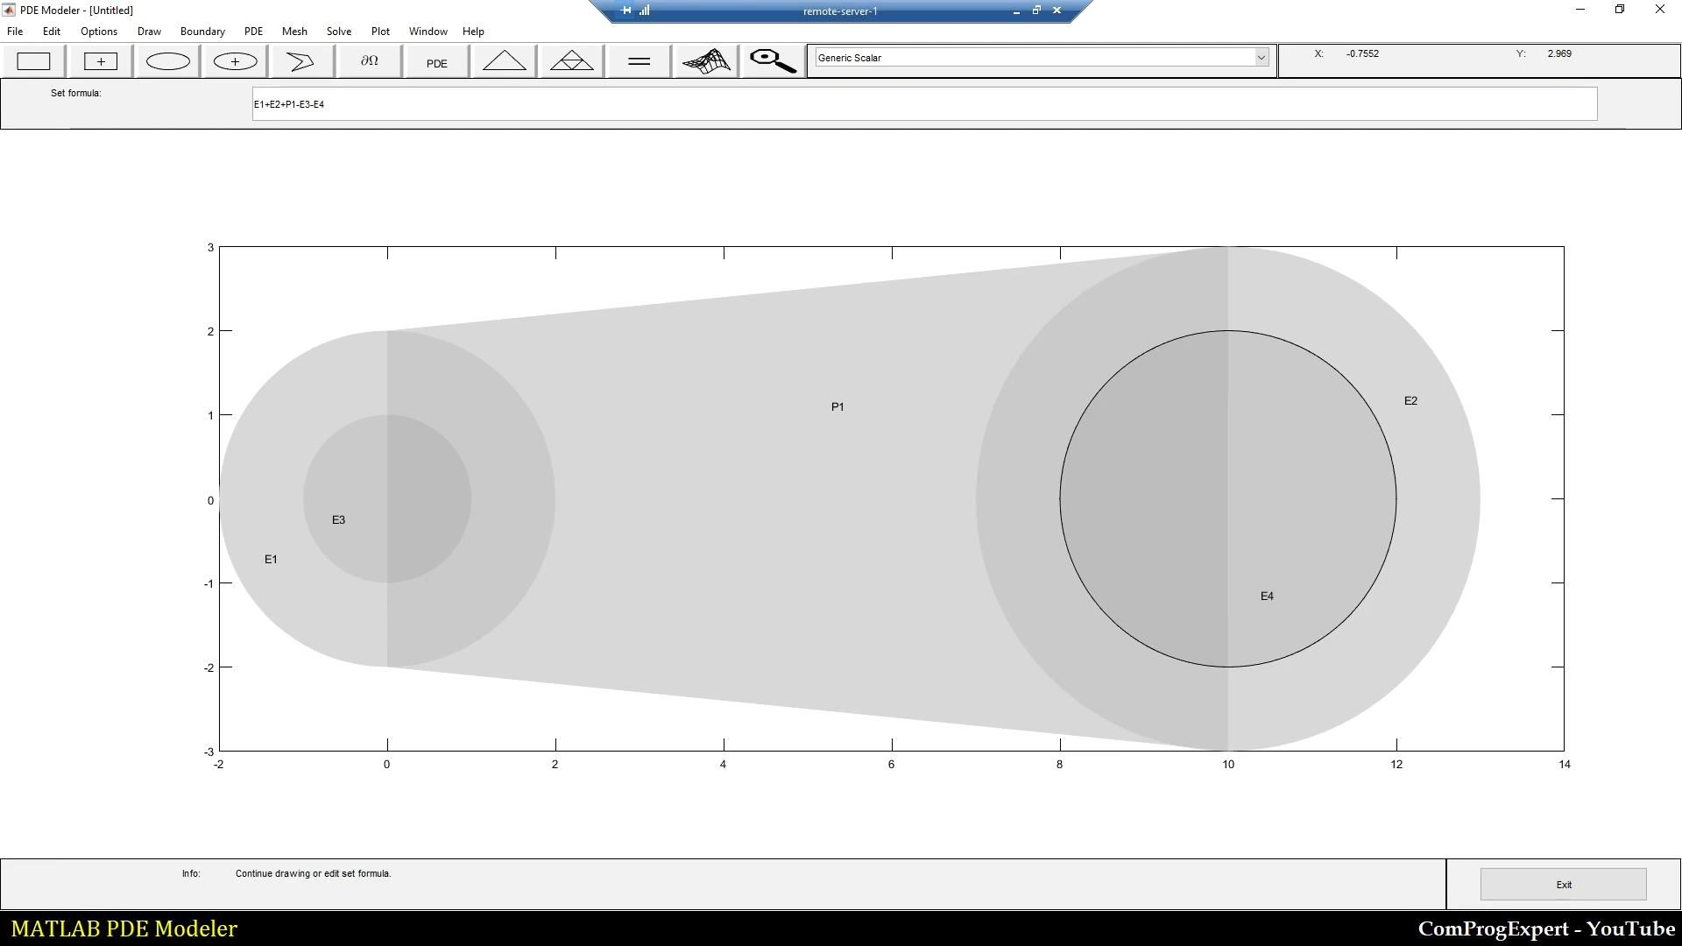
Step: Add parentheses so the set formula reads (E1+E2+P1)-E3-E4
{"action": "double_click", "coordinate": [298, 104]}
{"action": "type", "text": ")"}
{"action": "key", "text": "Home"}
{"action": "type", "text": "("}
{"action": "key", "text": "shift+Right"}
{"action": "key", "text": "shift+Right"}
{"action": "key", "text": "shift+Right"}
{"action": "key", "text": "shift+Right"}
{"action": "key", "text": "shift+Right"}
{"action": "key", "text": "shift+Right"}
{"action": "key", "text": "shift+Left"}
{"action": "key", "text": "shift+Left"}
{"action": "key", "text": "shift+Left"}
{"action": "key", "text": "shift+Left"}
{"action": "key", "text": "shift+Right"}
{"action": "key", "text": "shift+Right"}
{"action": "key", "text": "shift+Right"}
{"action": "key", "text": "shift+Right"}
{"action": "key", "text": "End"}
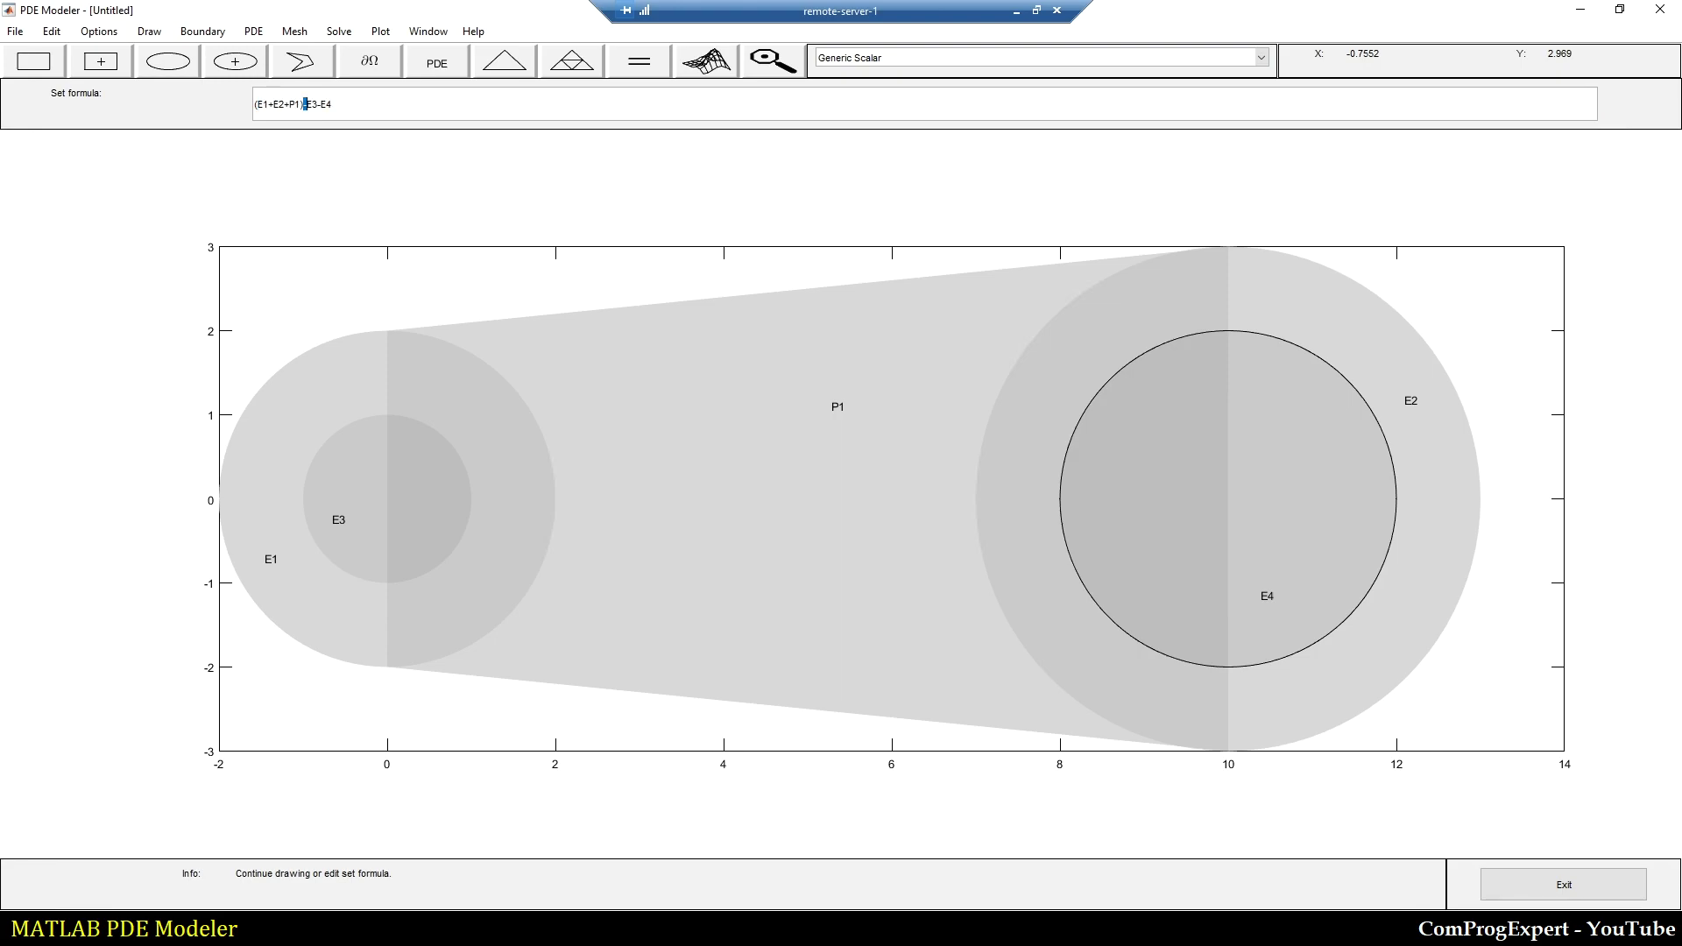
{"action": "key", "text": "shift+Right"}
{"action": "key", "text": "shift+Right"}
{"action": "key", "text": "shift+Right"}
{"action": "key", "text": "shift+Right"}
{"action": "key", "text": "shift+Right"}
Step: Mesh and refine the holed link twice, reaching 2203 nodes and 4096 triangles
{"action": "left_click", "coordinate": [498, 68]}
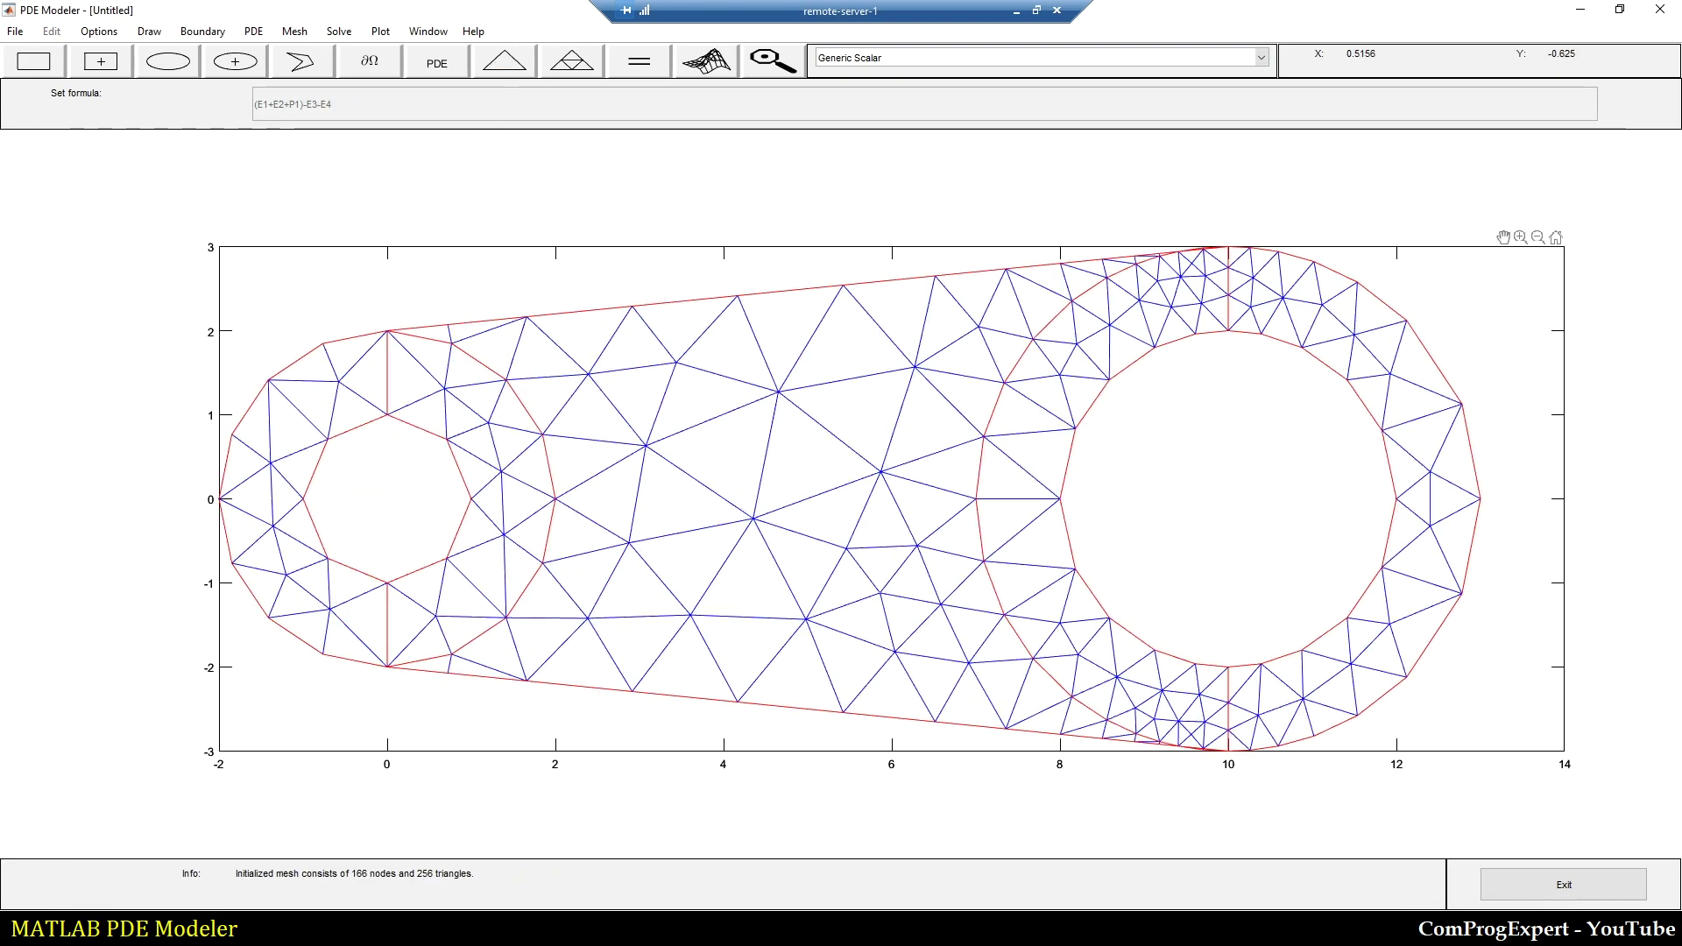
{"action": "left_click", "coordinate": [564, 68]}
{"action": "left_click", "coordinate": [563, 69]}
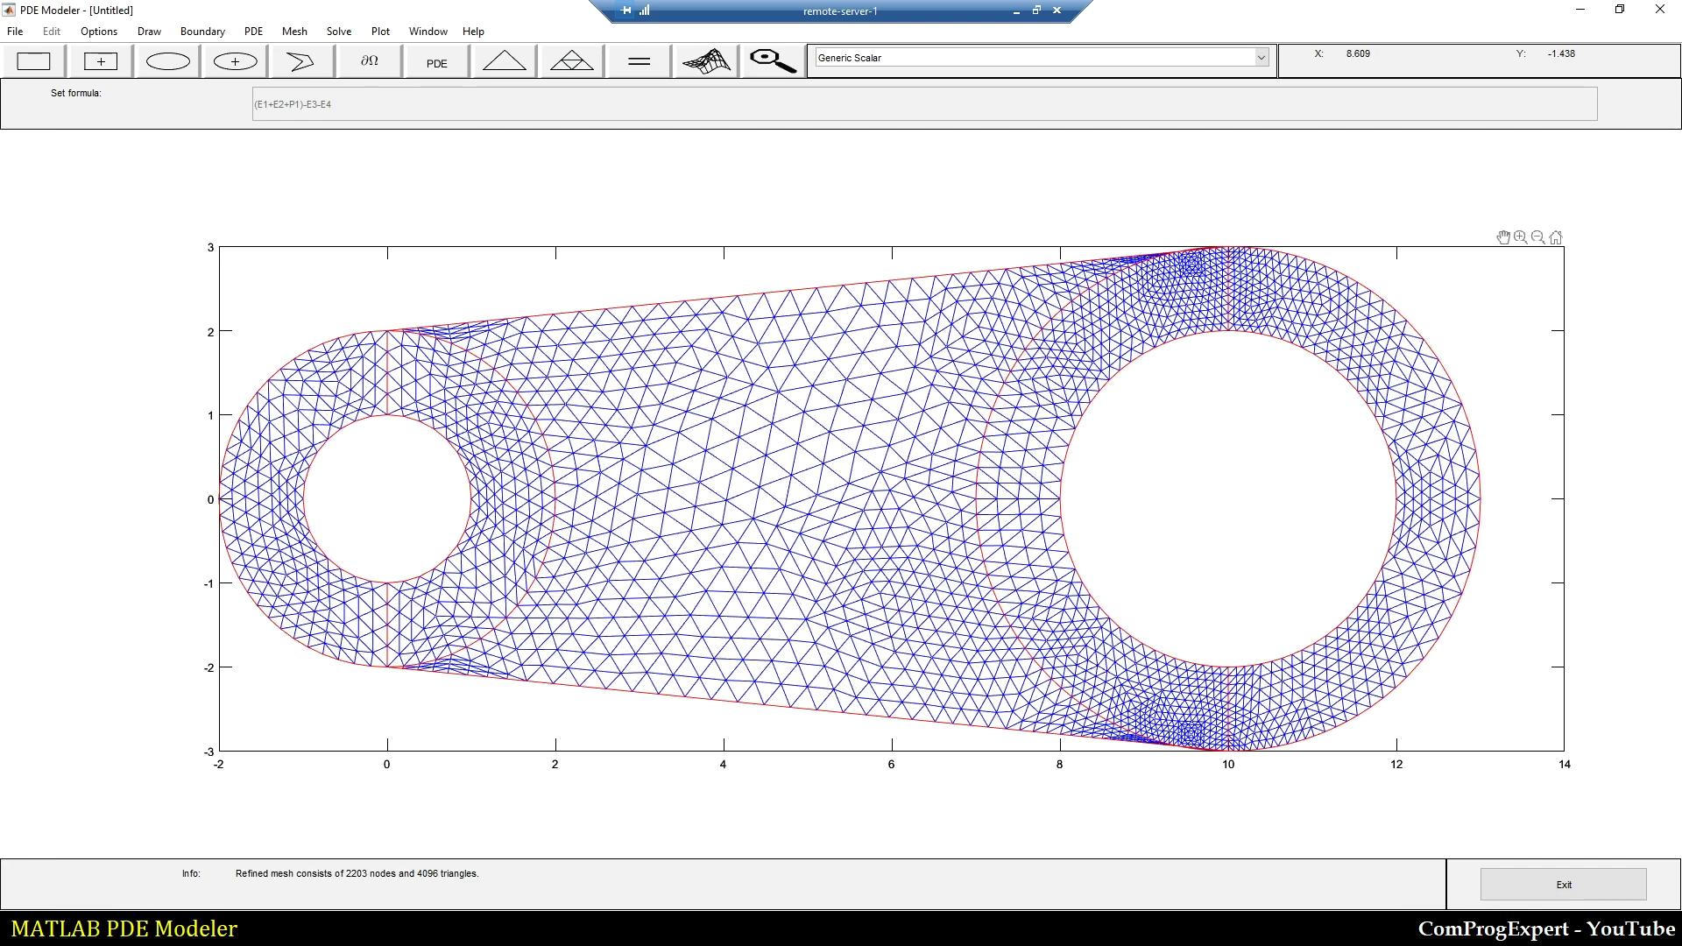
{"action": "left_click", "coordinate": [149, 31]}
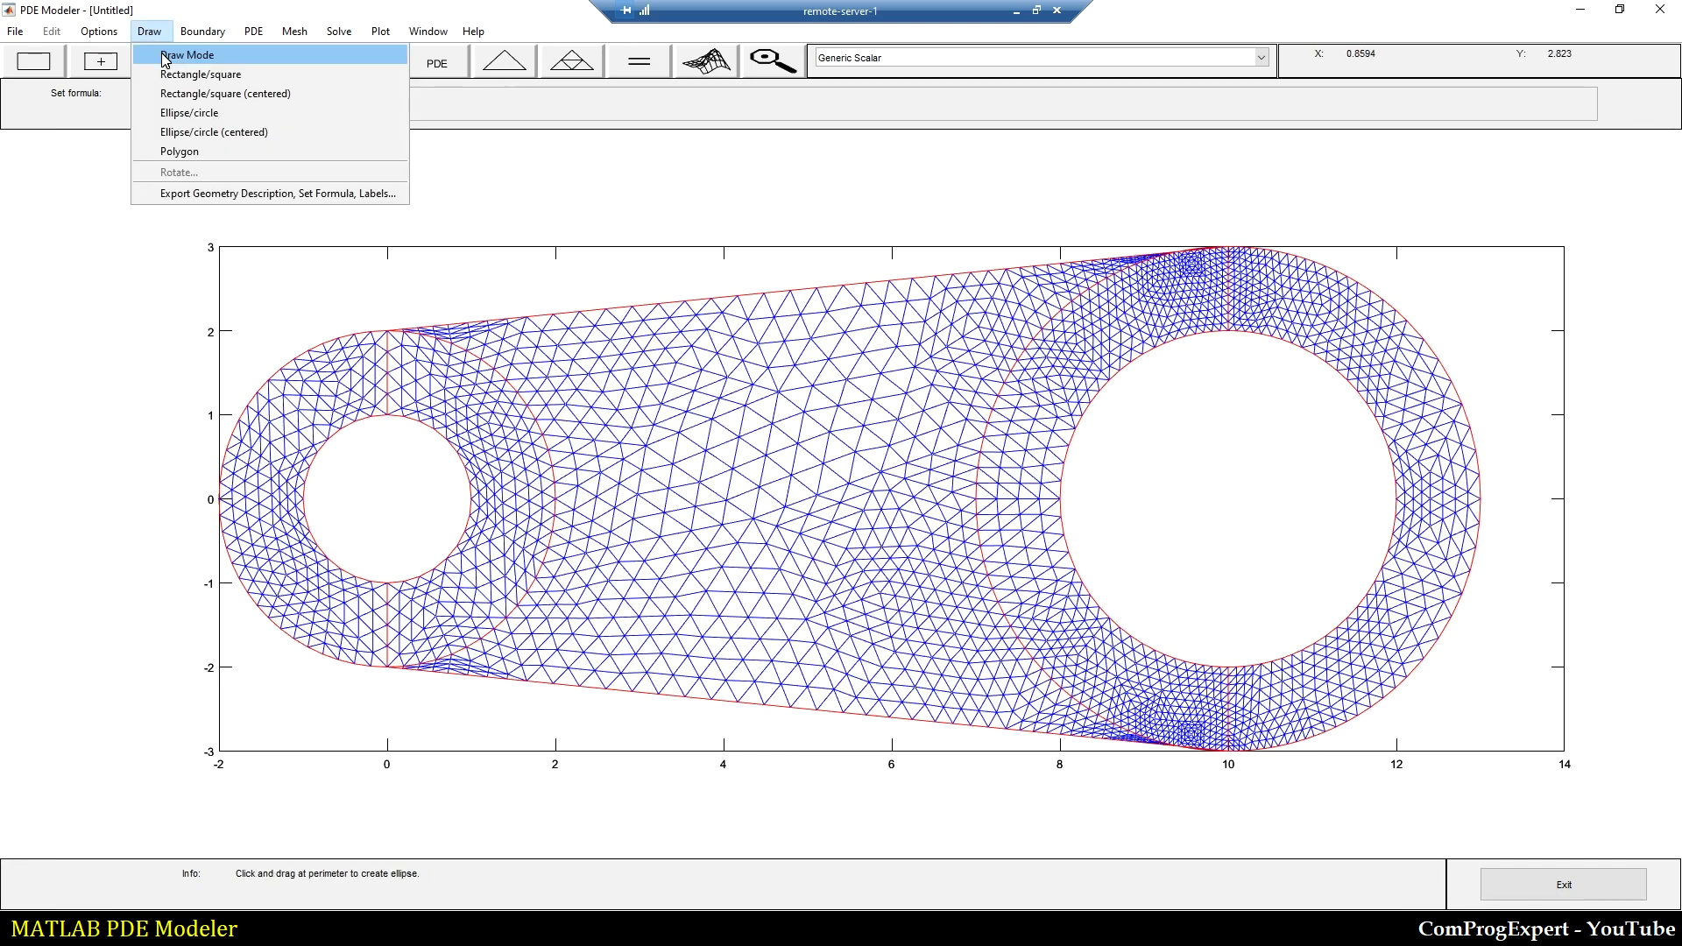
{"action": "left_click", "coordinate": [165, 56]}
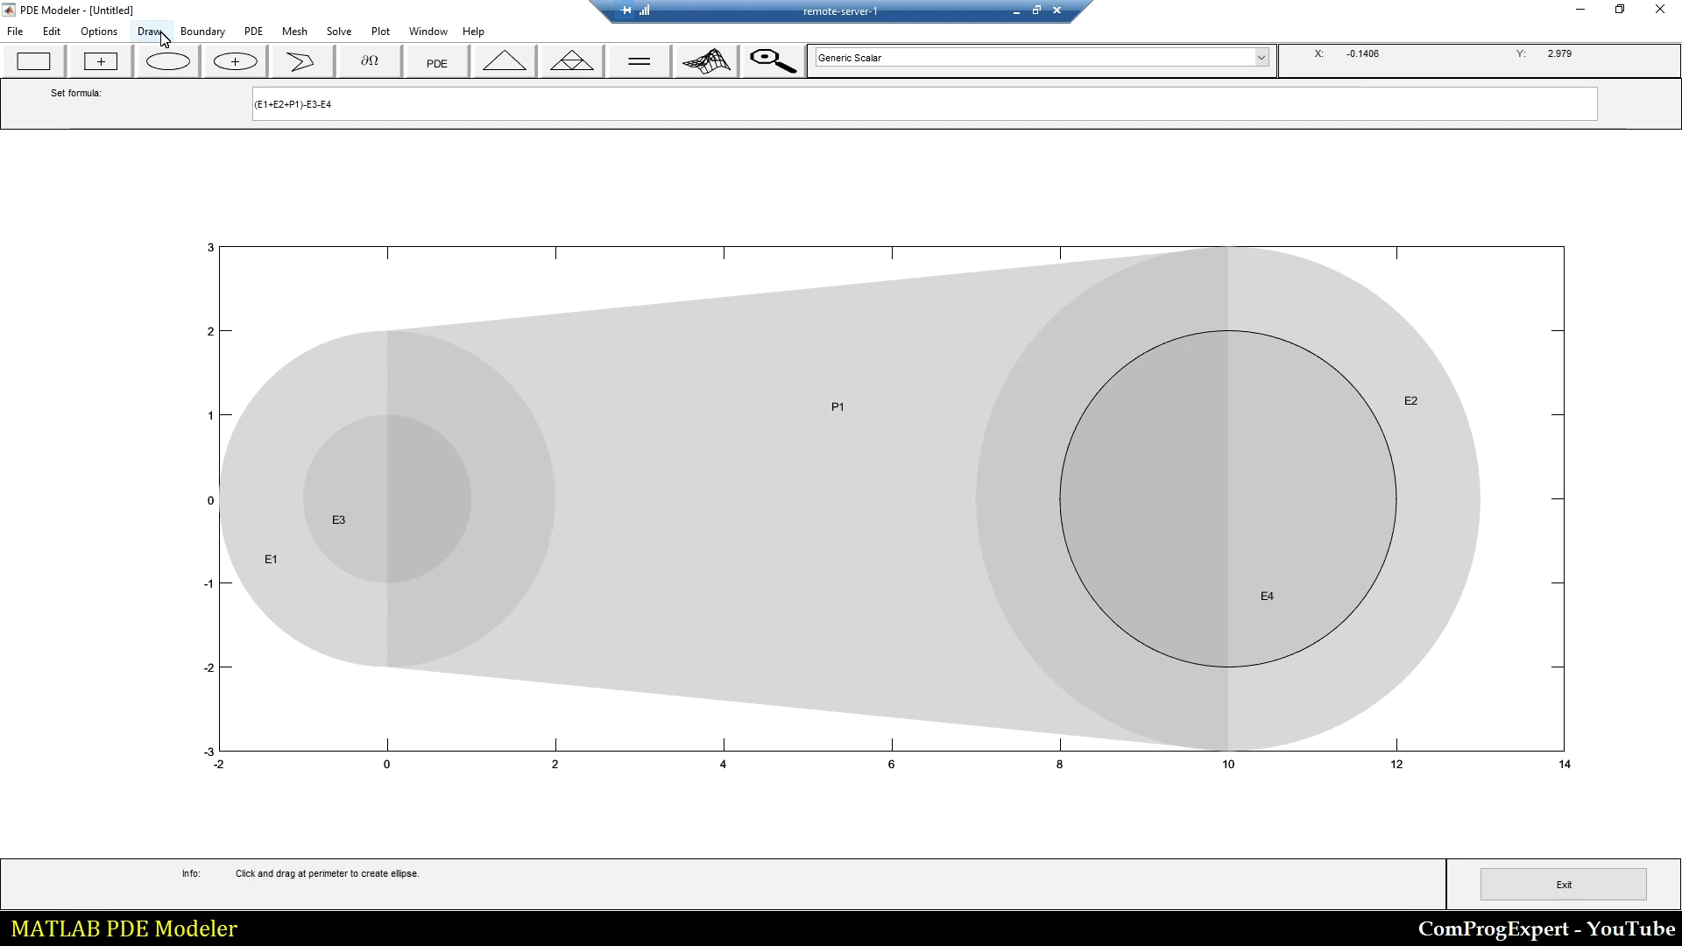
{"action": "left_click", "coordinate": [506, 63]}
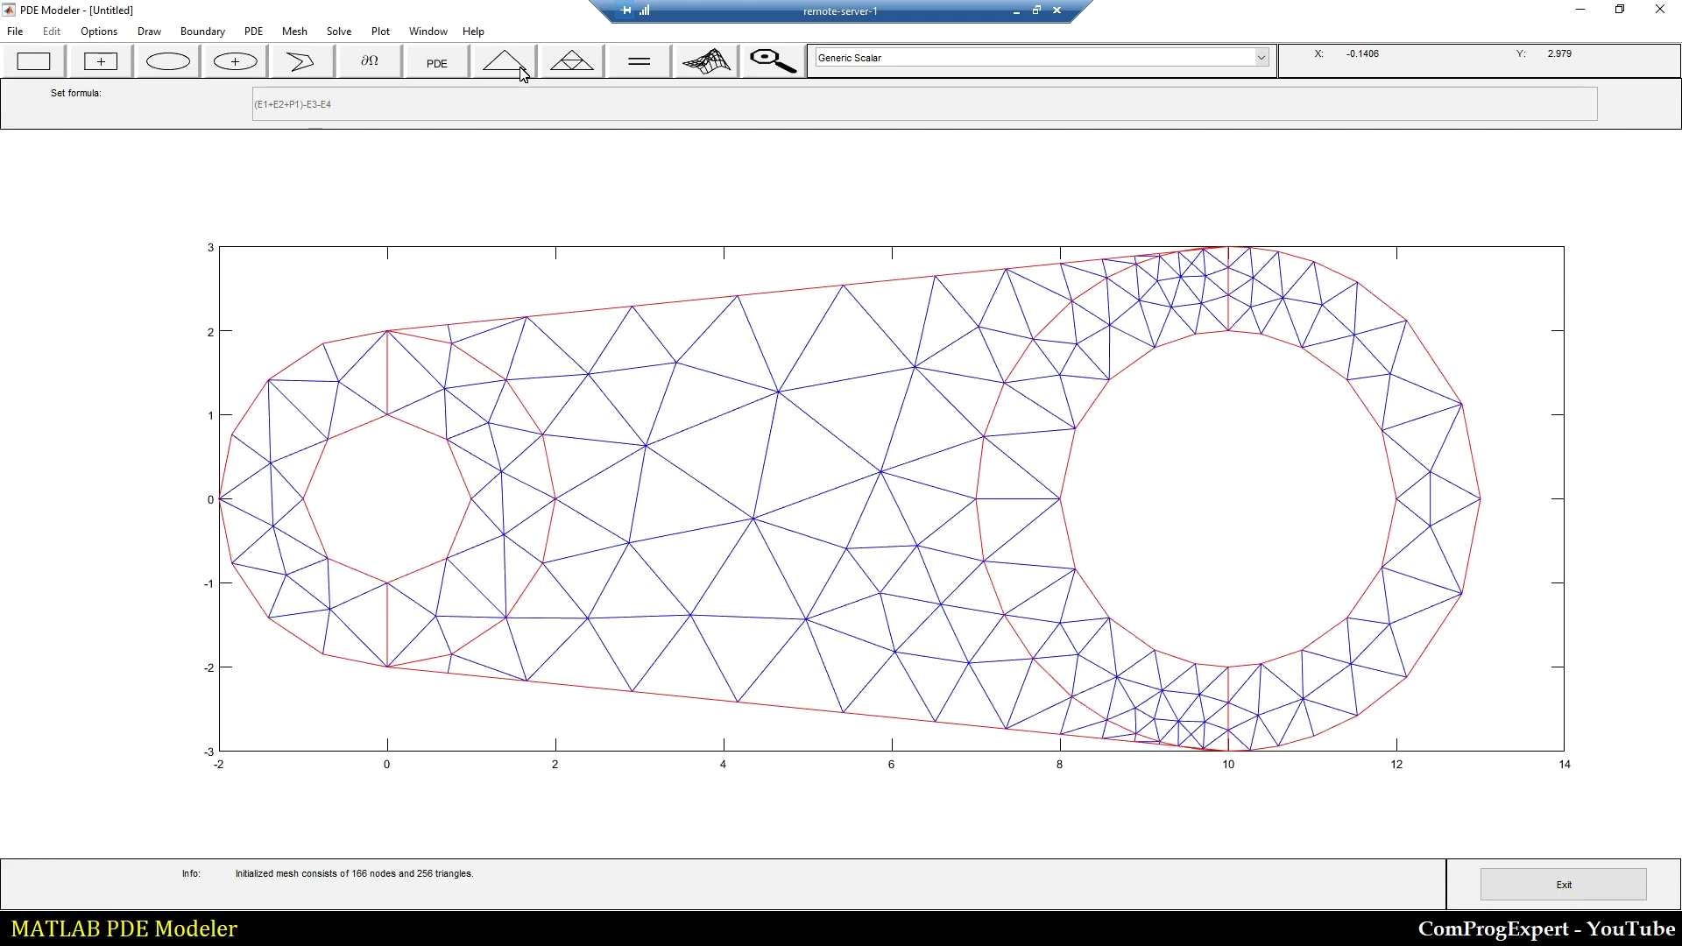
{"action": "left_click", "coordinate": [579, 68]}
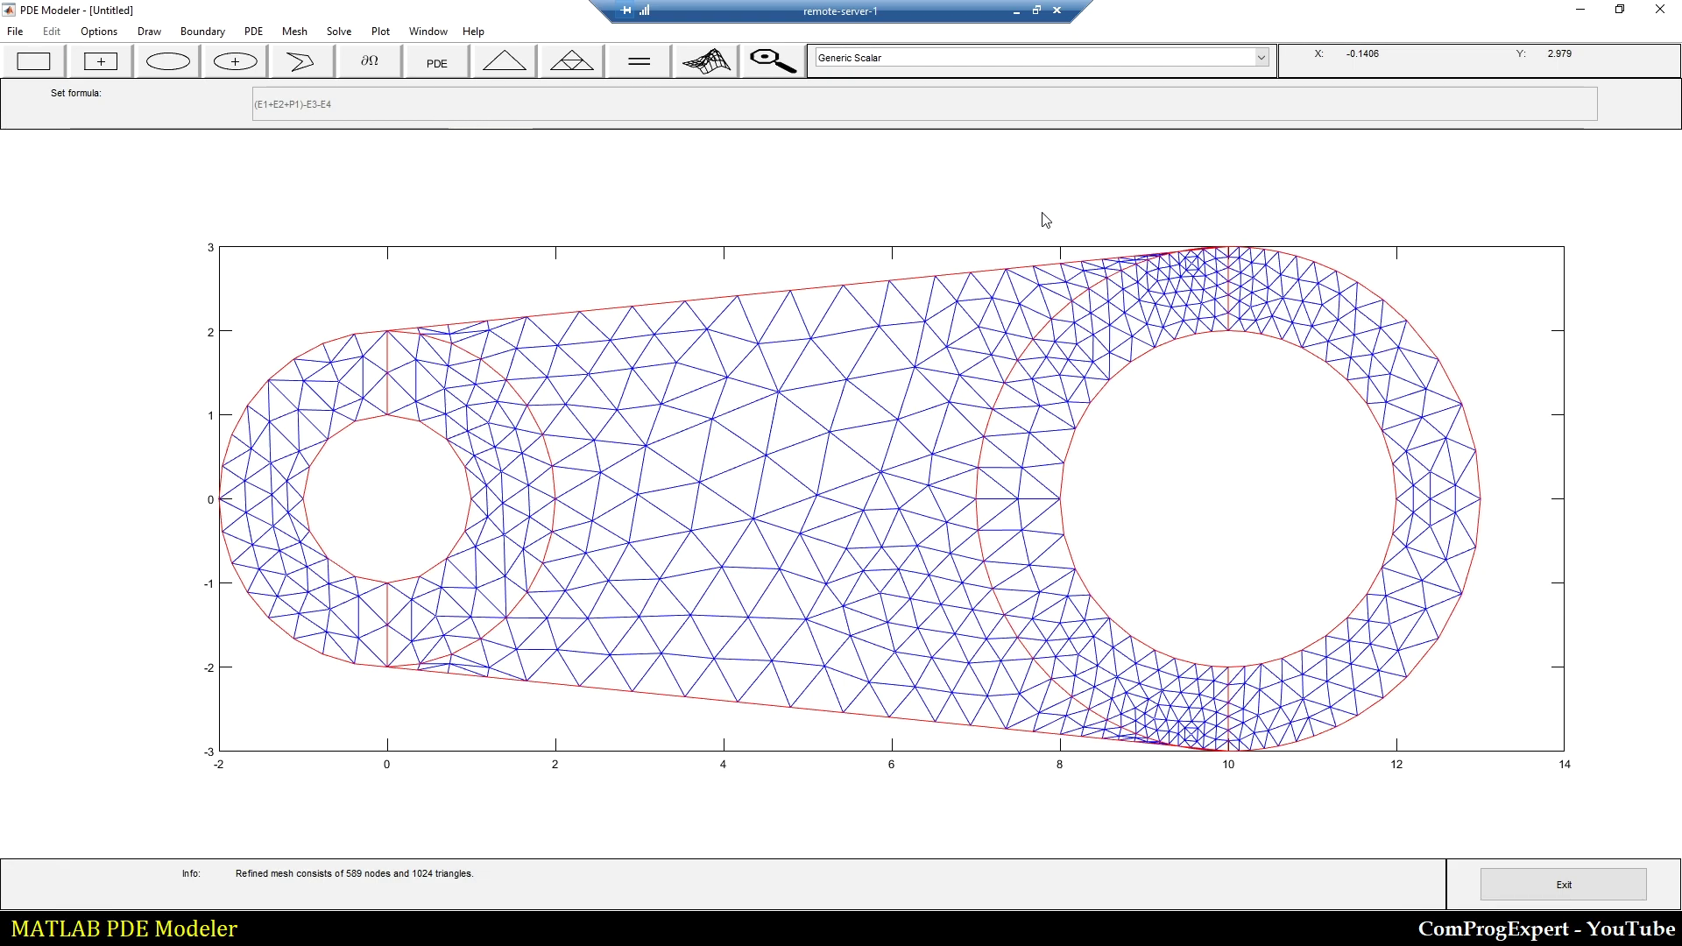
{"action": "left_click", "coordinate": [571, 60]}
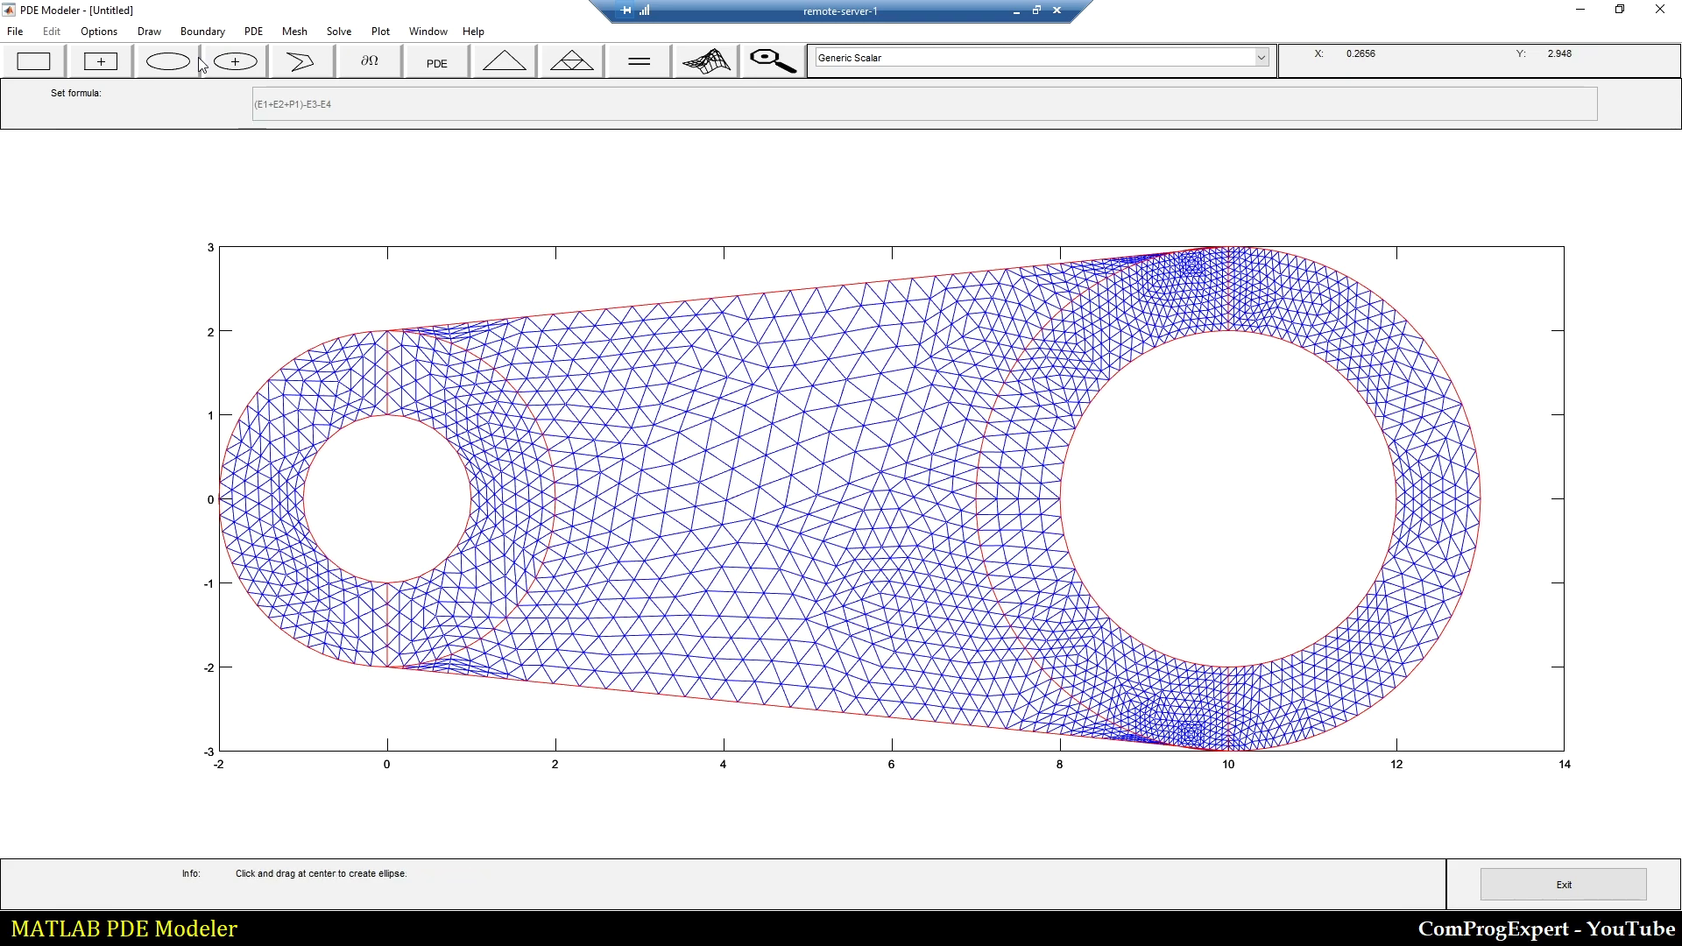
Step: Switch to PDE mode and select each of the link's four subdomains in turn
{"action": "left_click", "coordinate": [261, 32]}
{"action": "left_click", "coordinate": [273, 55]}
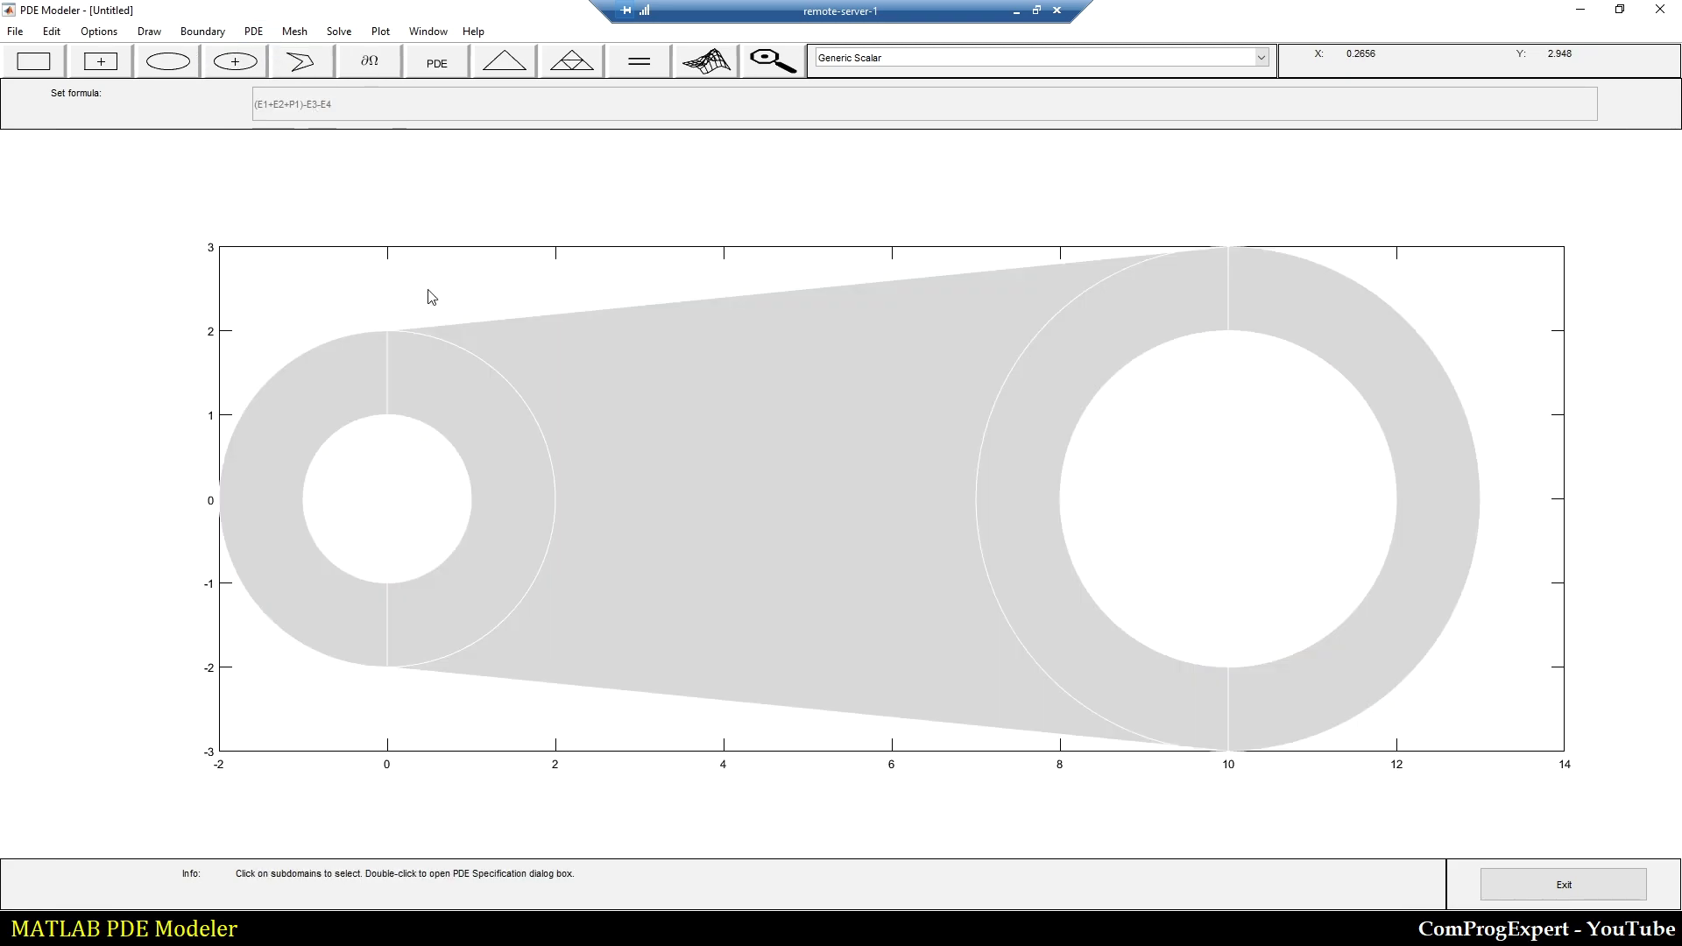
{"action": "left_click", "coordinate": [457, 370]}
{"action": "left_click", "coordinate": [635, 354]}
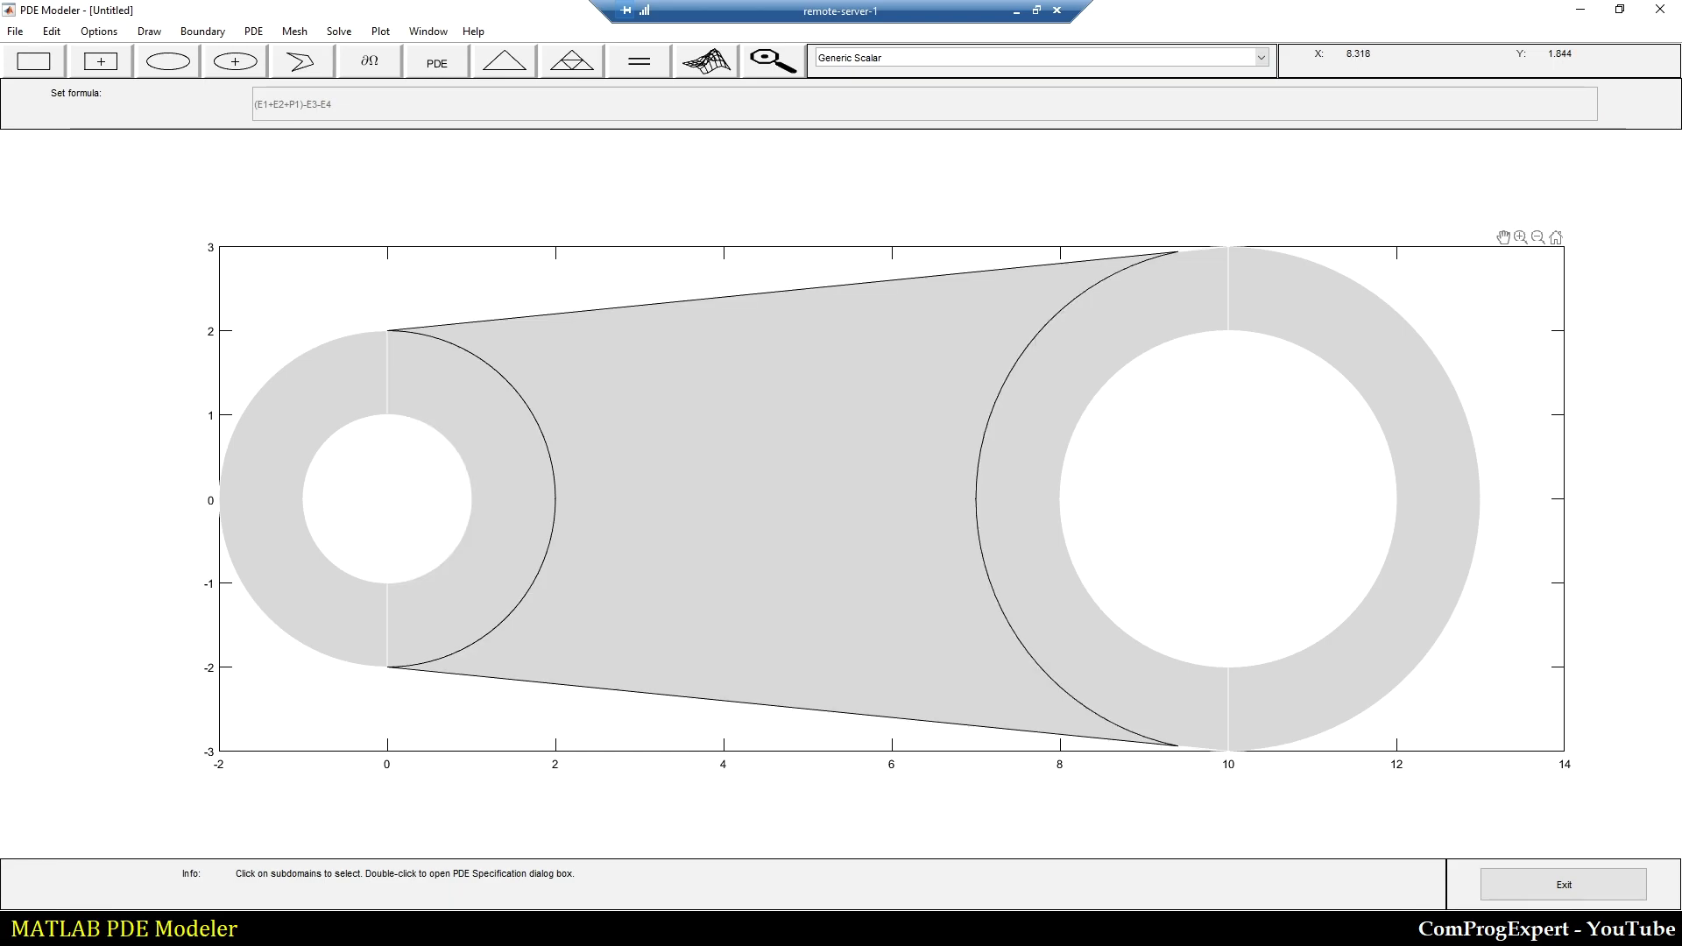
{"action": "left_click", "coordinate": [1086, 345]}
{"action": "left_click", "coordinate": [1295, 311]}
Step: View the left half-ring's PDE specification, then refine the mesh to 8503 nodes and 16384 triangles
{"action": "double_click", "coordinate": [333, 404]}
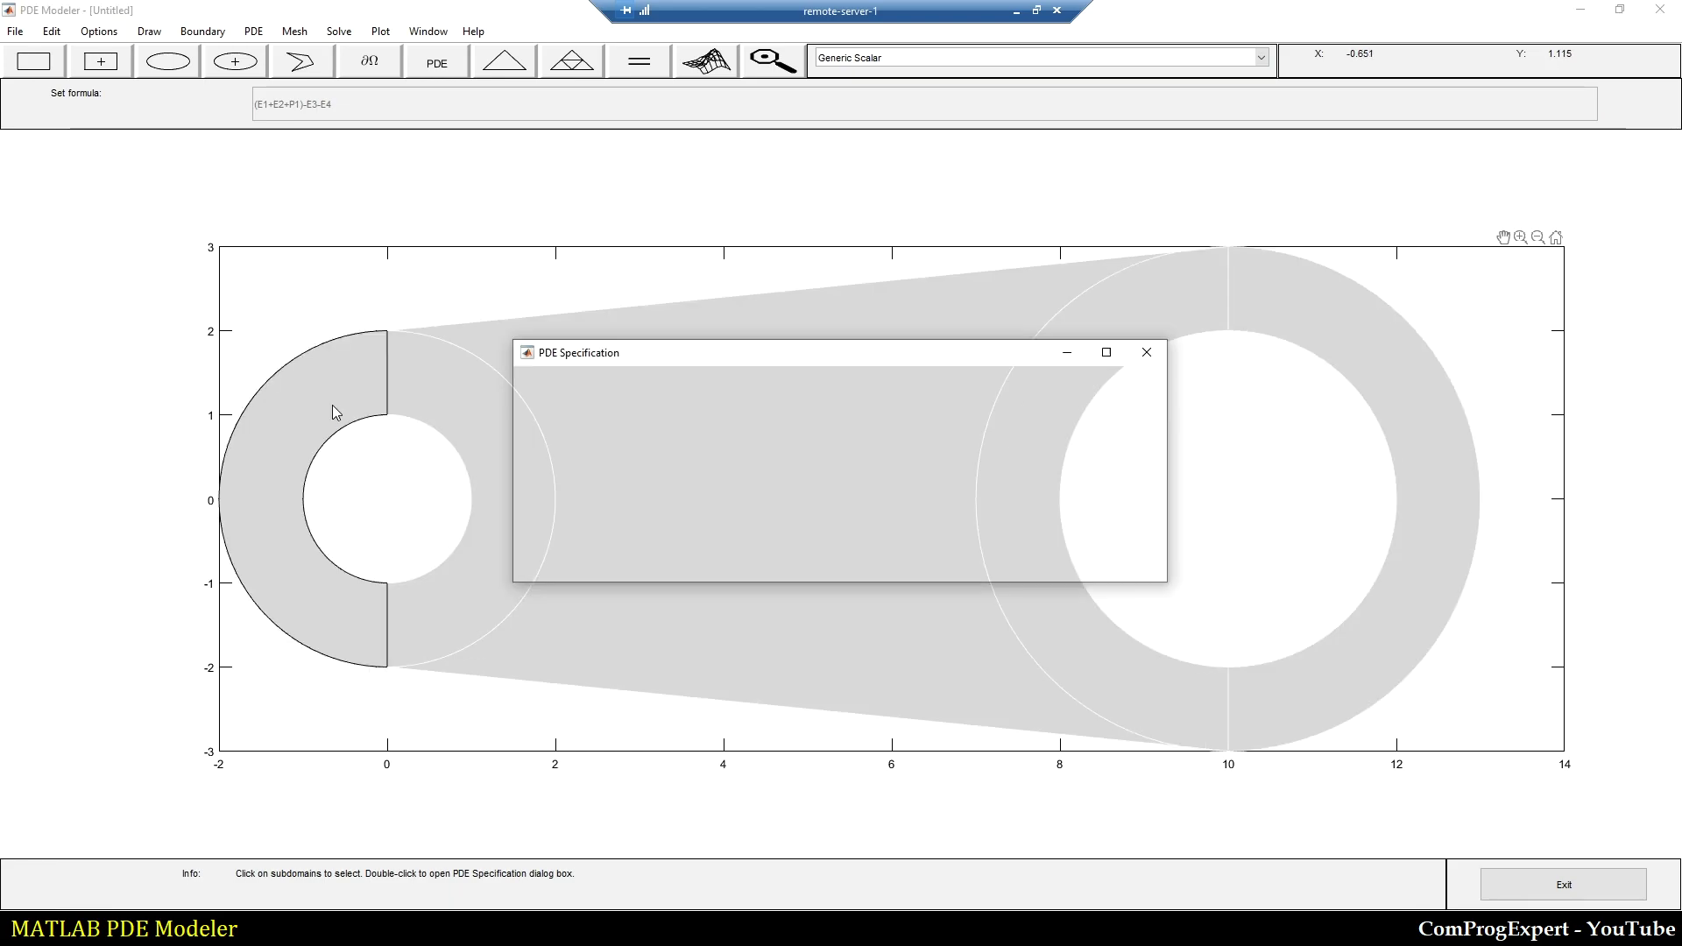
{"action": "left_click", "coordinate": [1148, 352]}
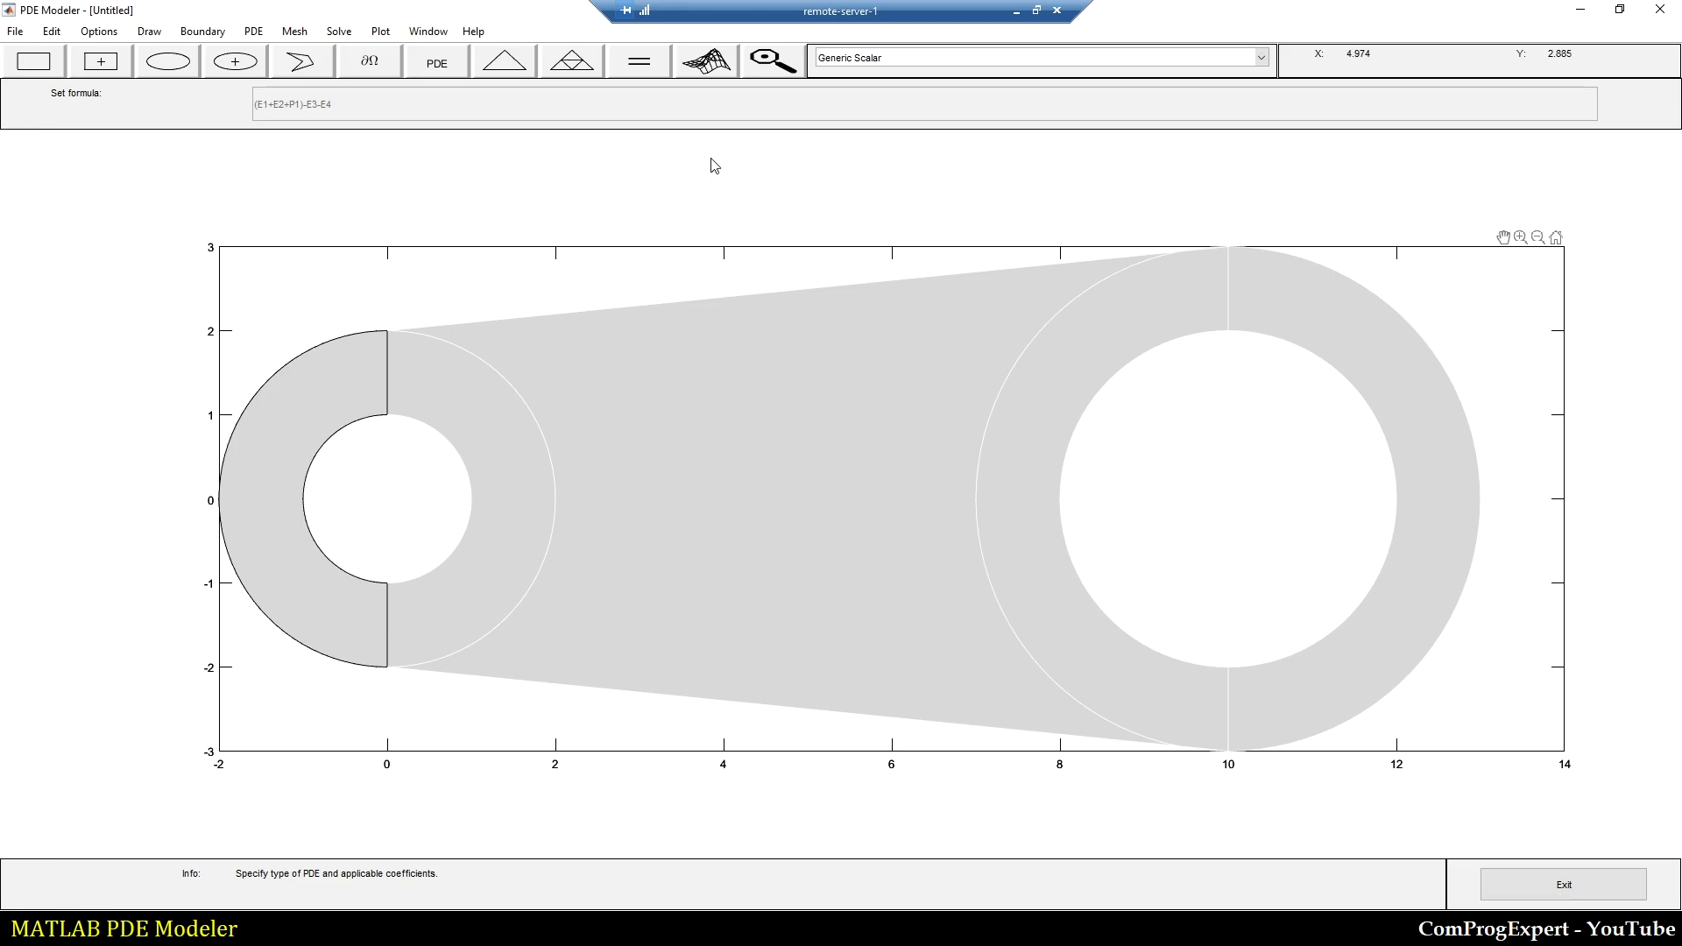
{"action": "key", "text": "ctrl+m"}
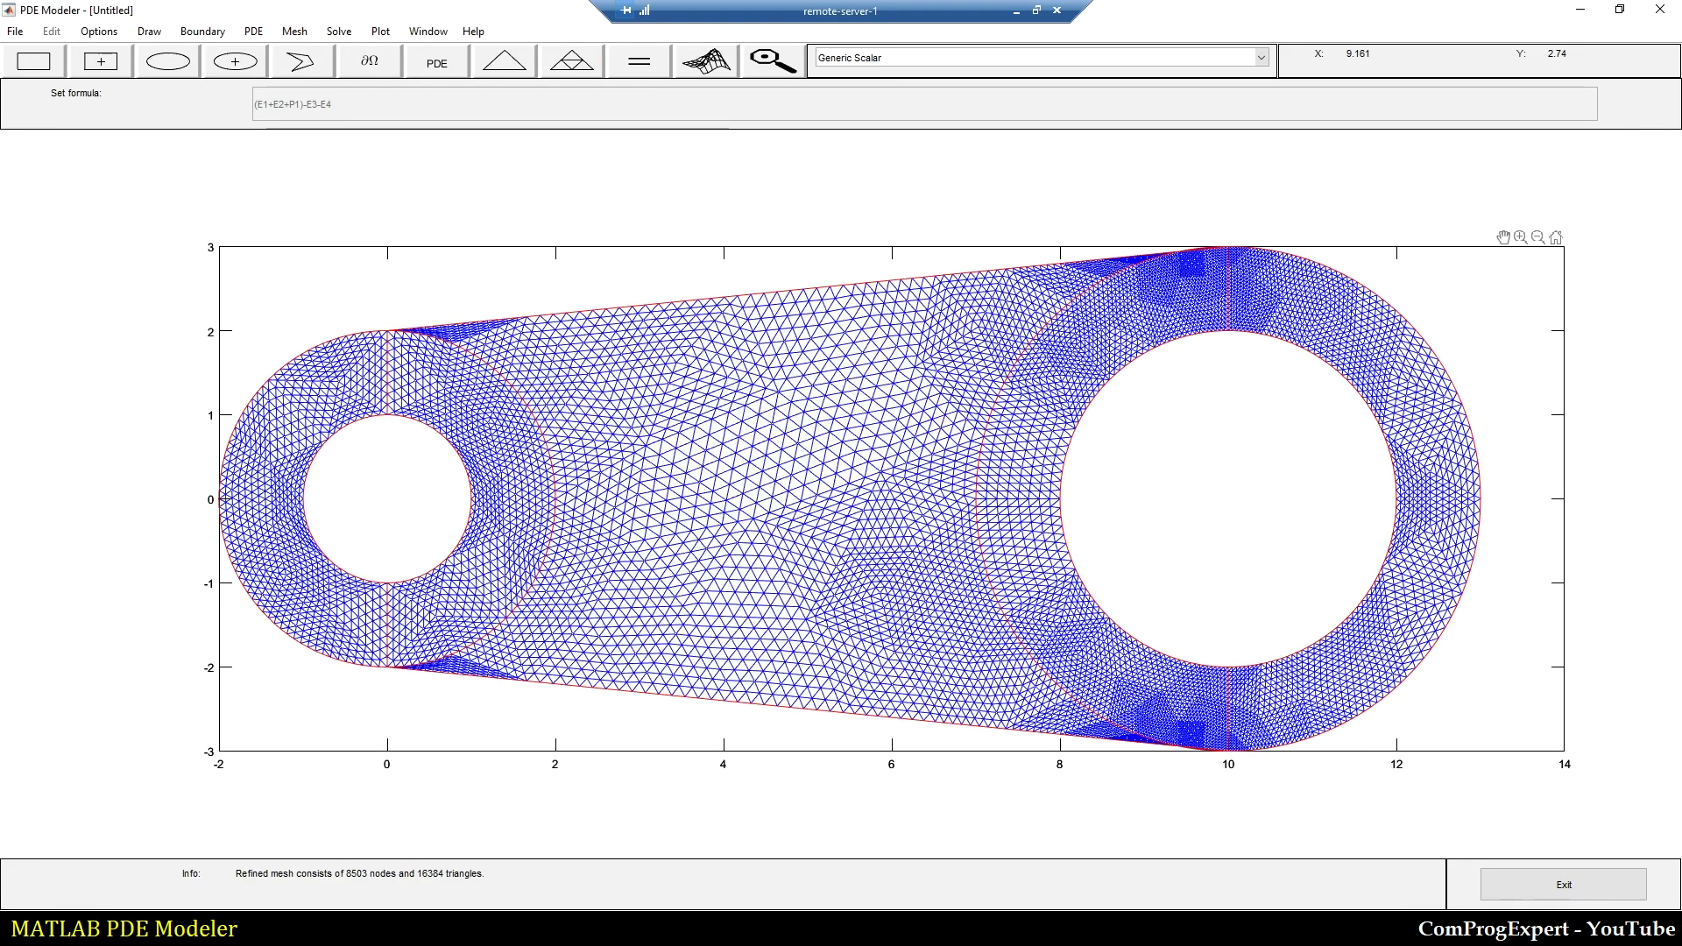
Step: Remesh and refine the link once, then remove all internal subdomain borders in boundary mode
{"action": "left_click", "coordinate": [504, 63]}
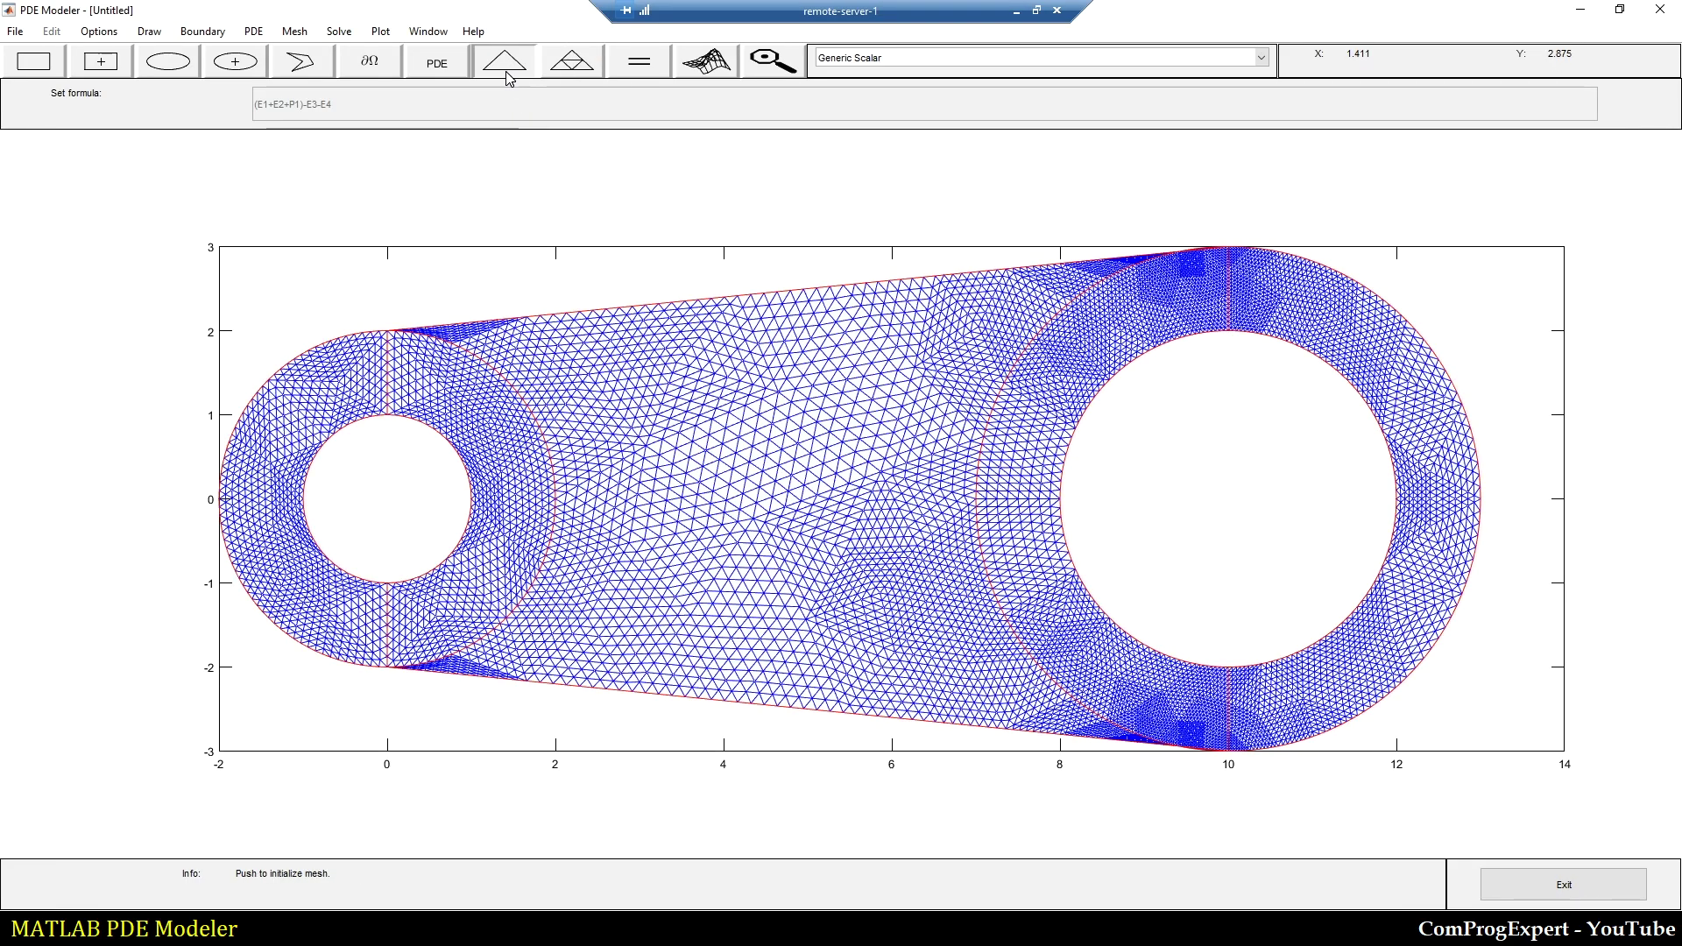
{"action": "left_click", "coordinate": [571, 63]}
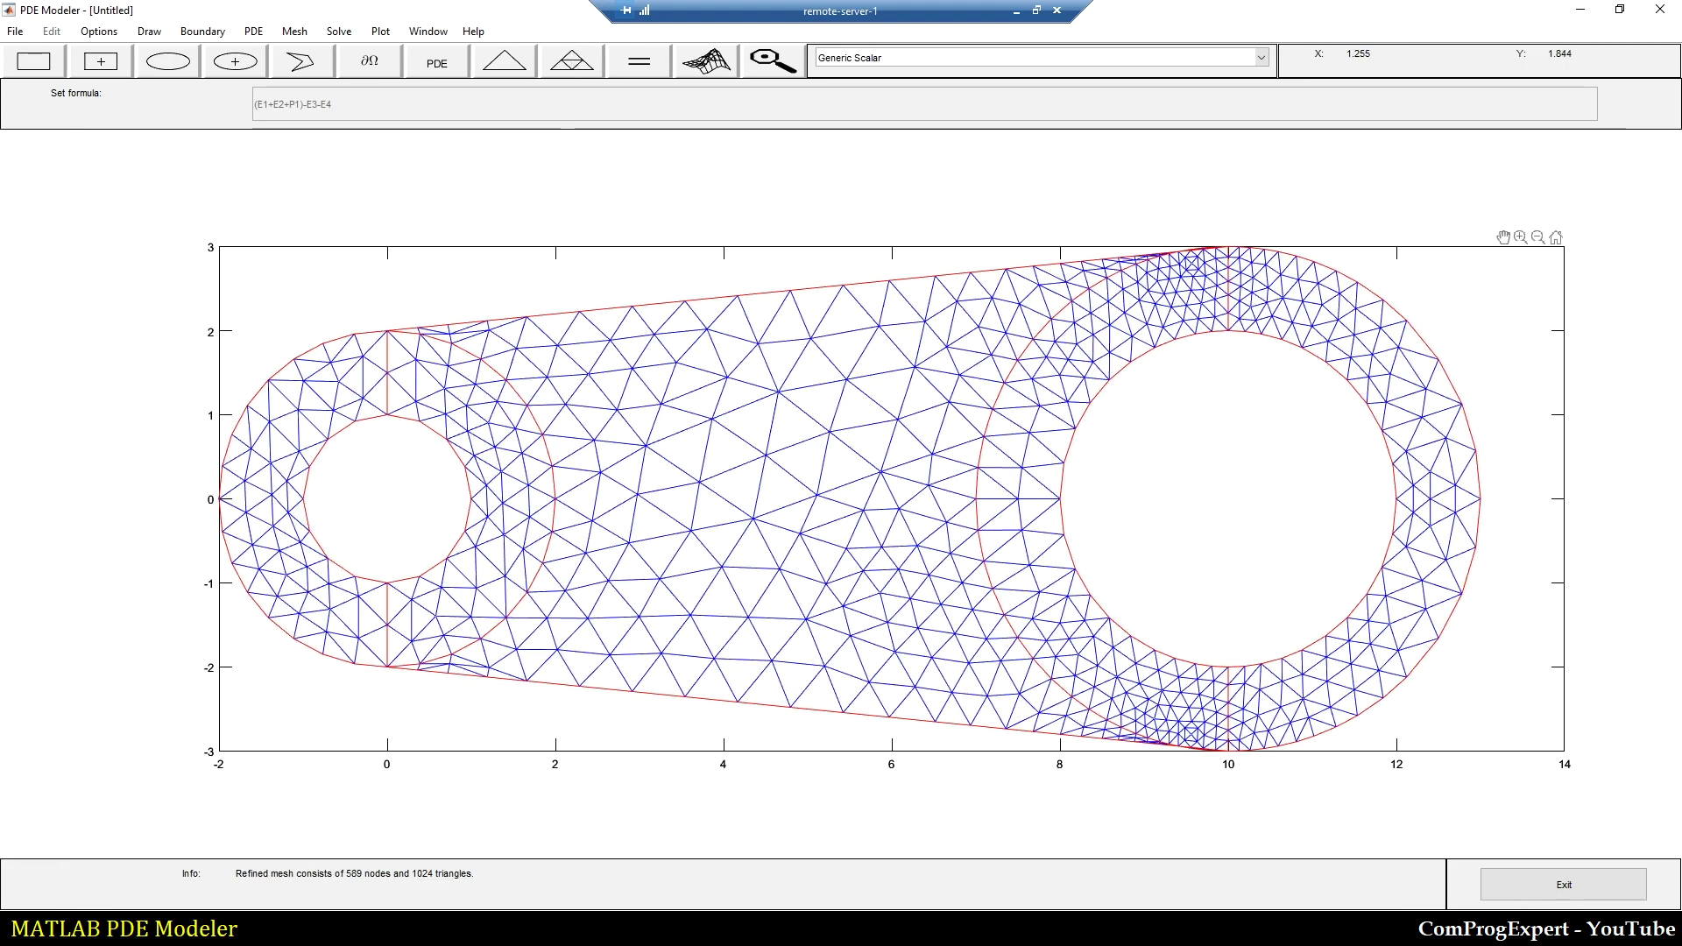
{"action": "left_click", "coordinate": [200, 32]}
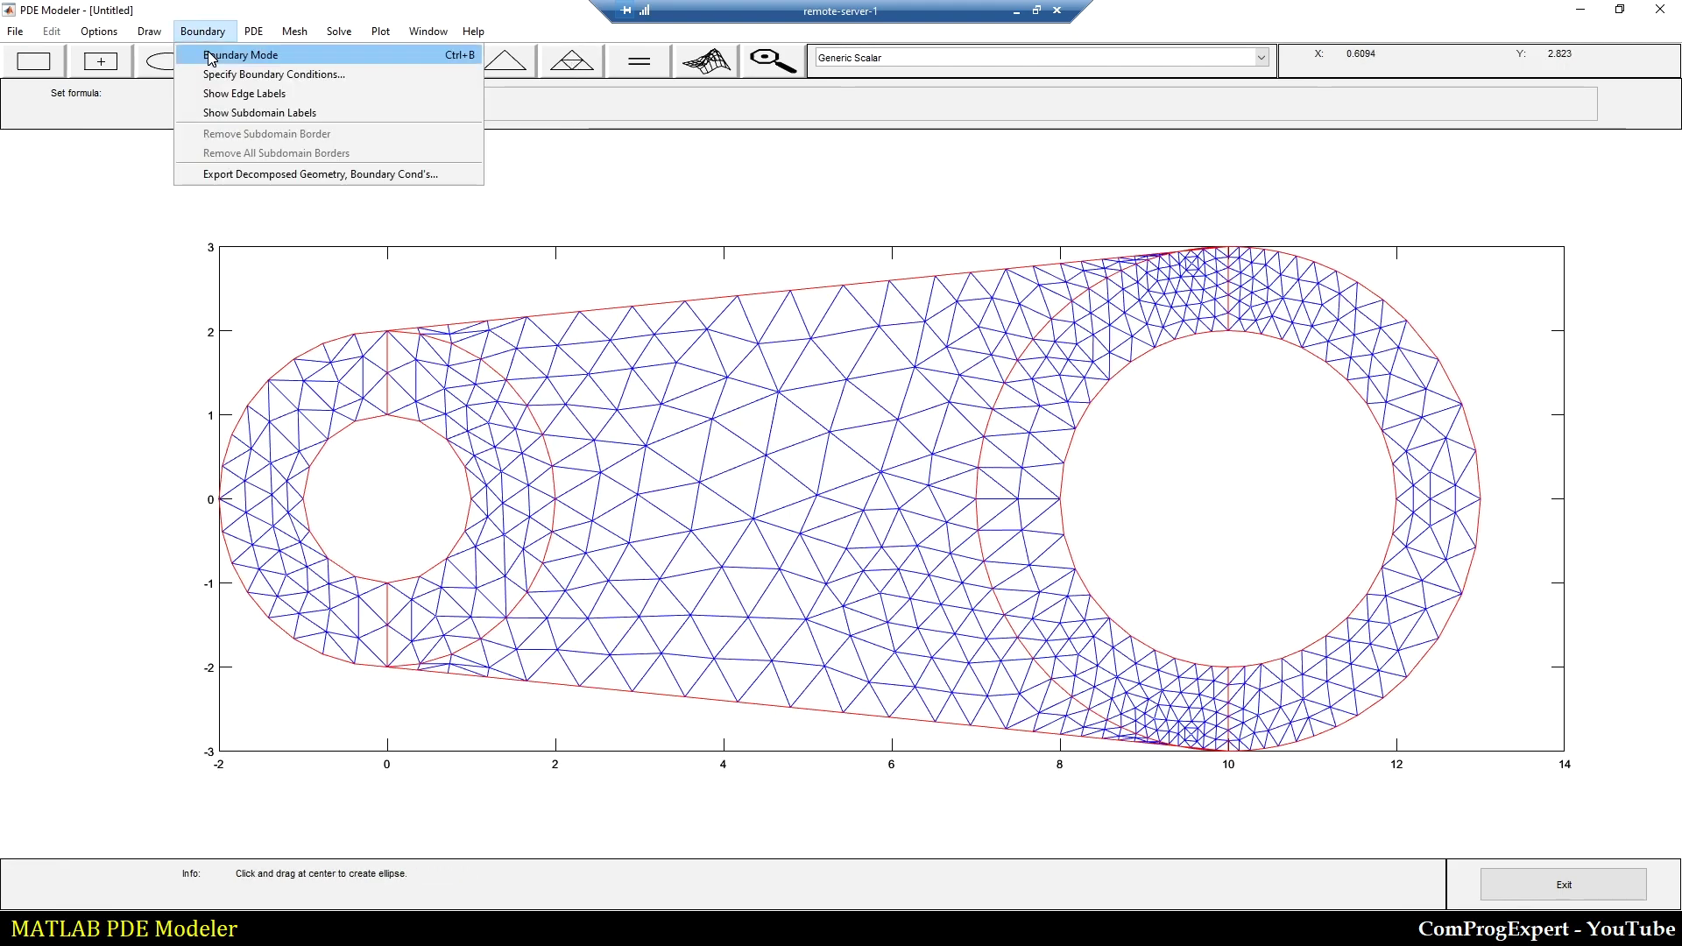
{"action": "left_click", "coordinate": [223, 53]}
{"action": "left_click", "coordinate": [202, 32]}
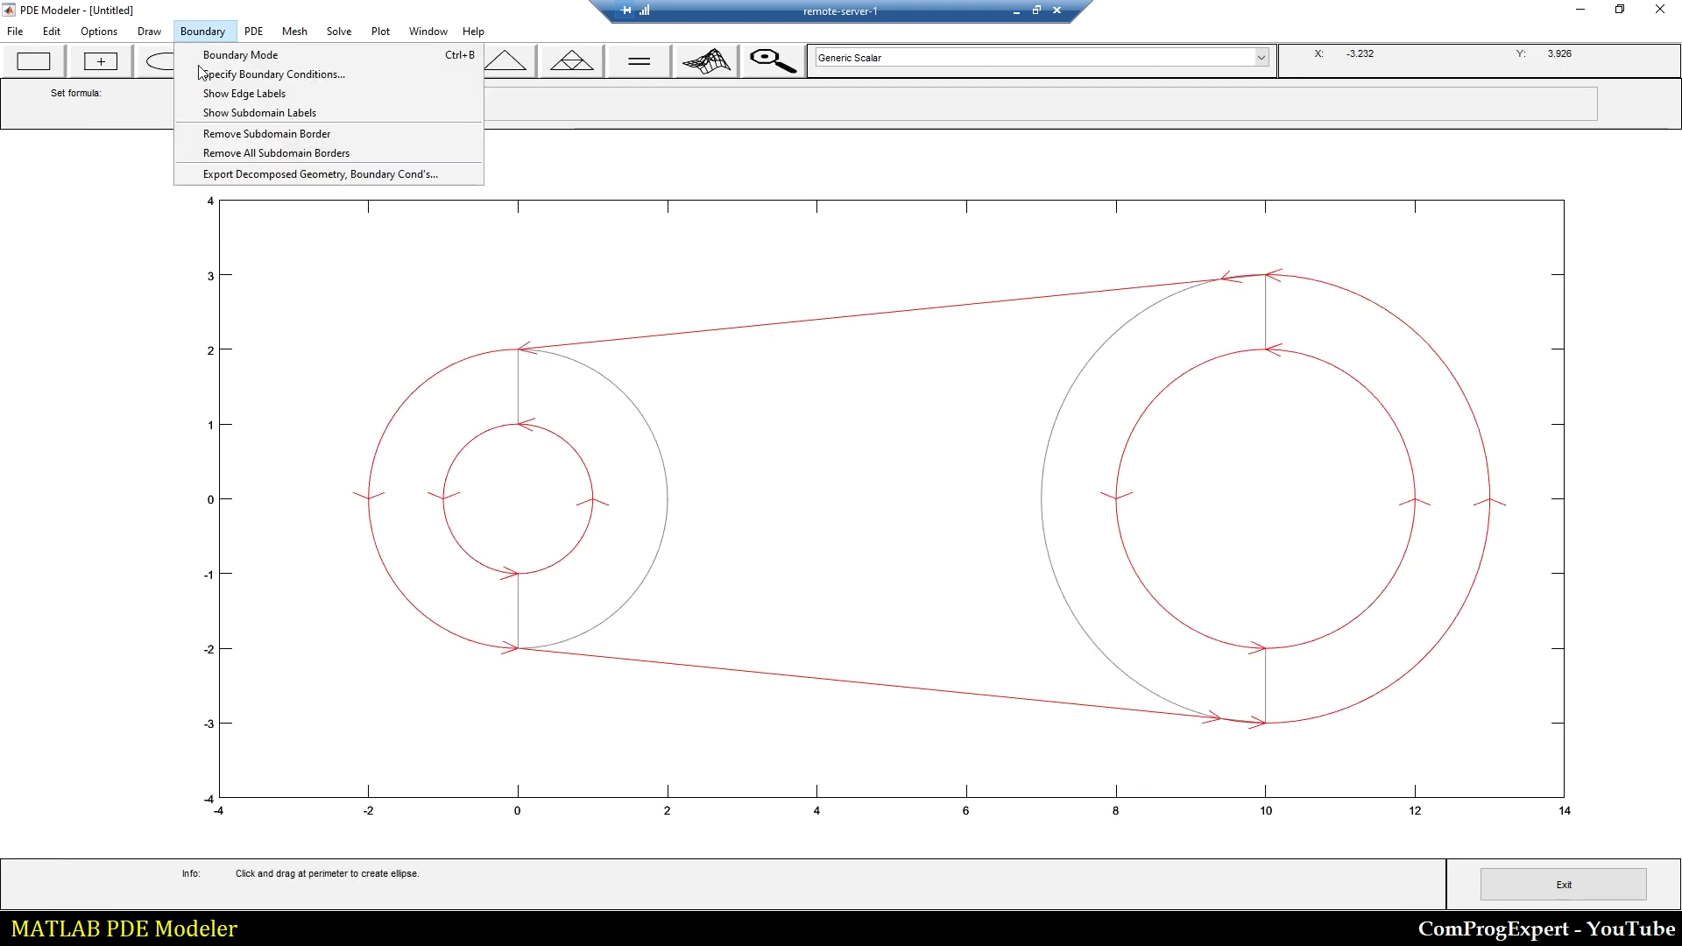
{"action": "left_click", "coordinate": [268, 154]}
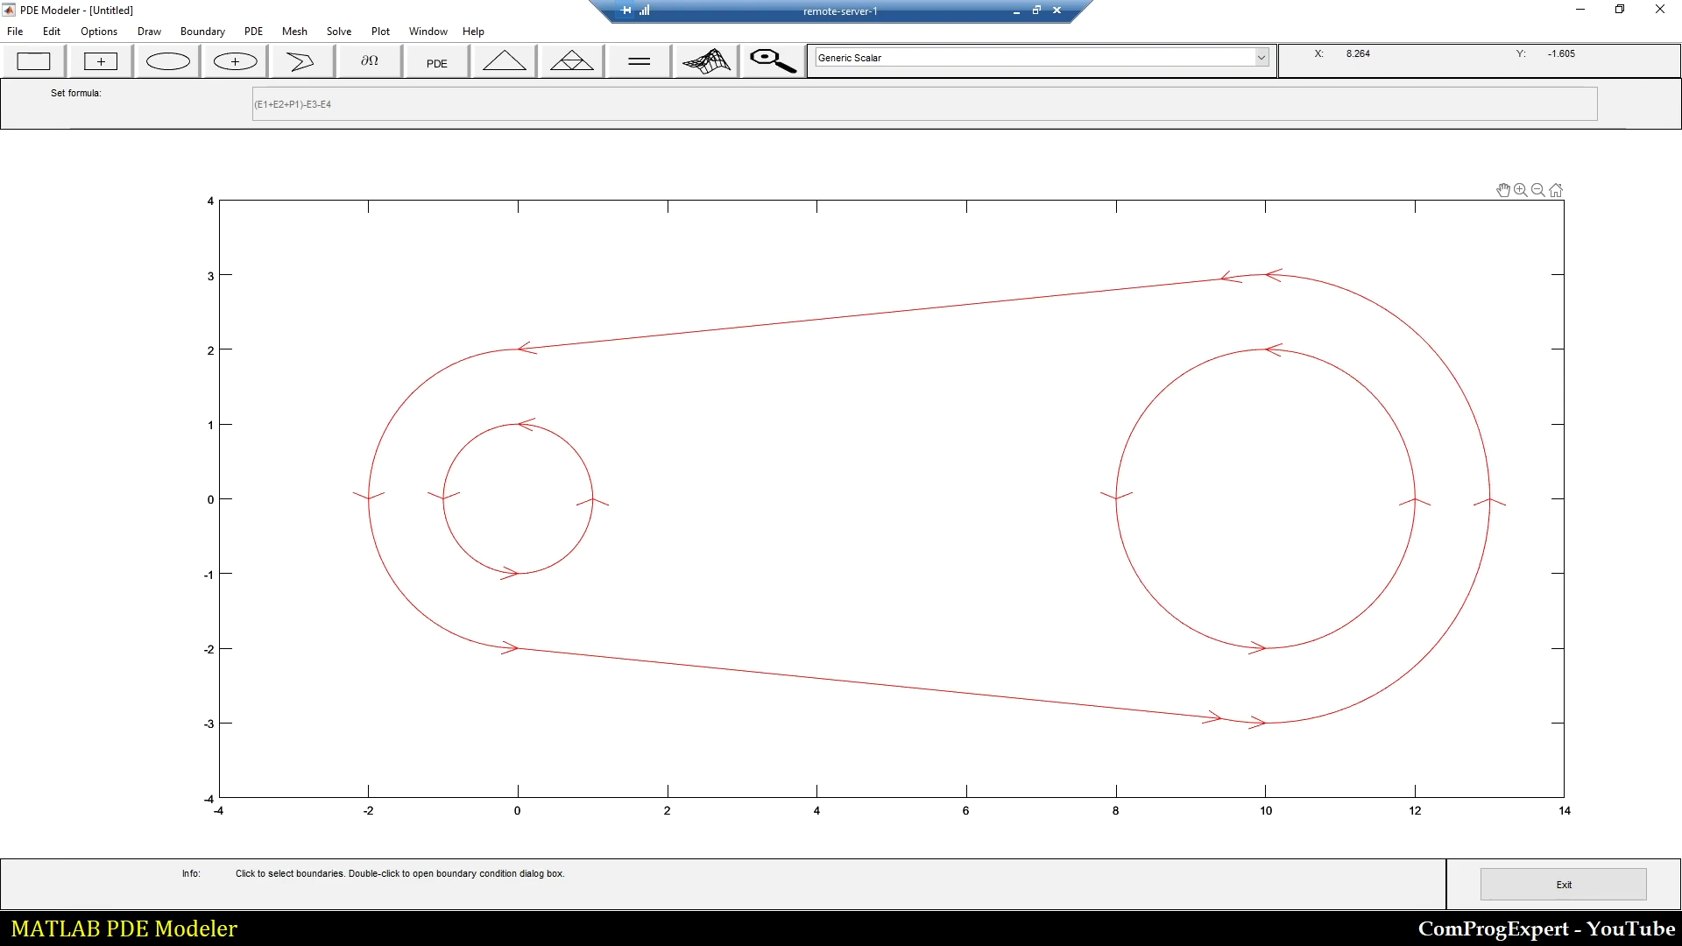
Step: Mesh the merged link and refine it twice, reaching 1979 nodes and 3648 triangles
{"action": "left_click", "coordinate": [503, 65]}
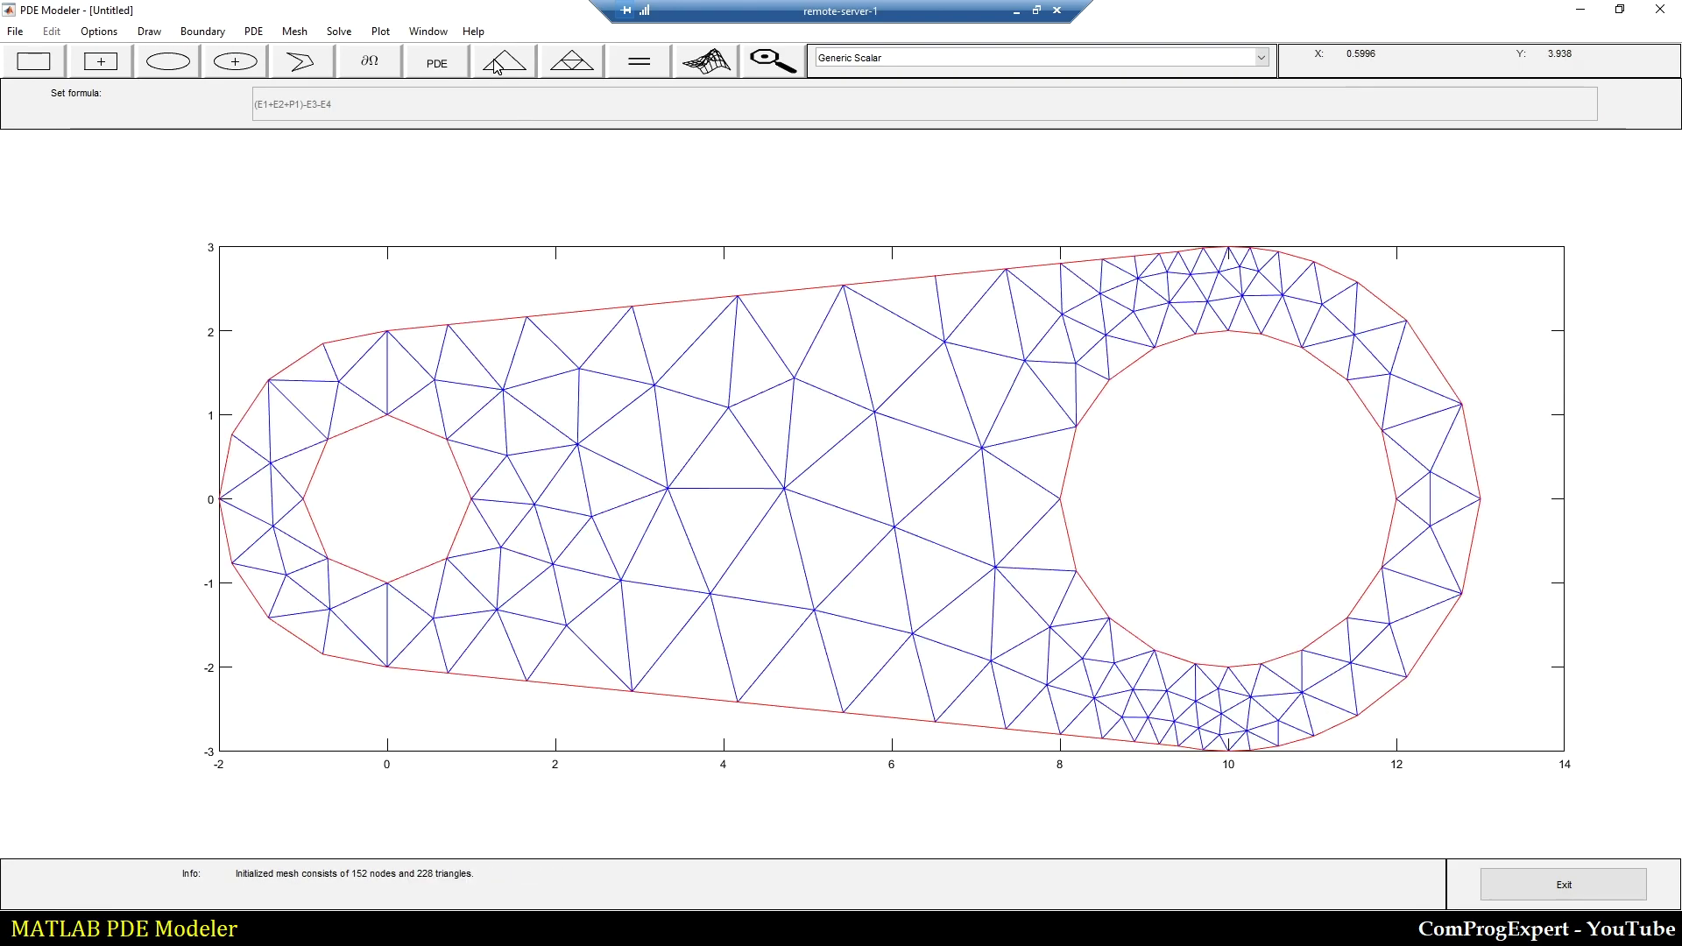
{"action": "left_click", "coordinate": [580, 65]}
{"action": "left_click", "coordinate": [580, 65]}
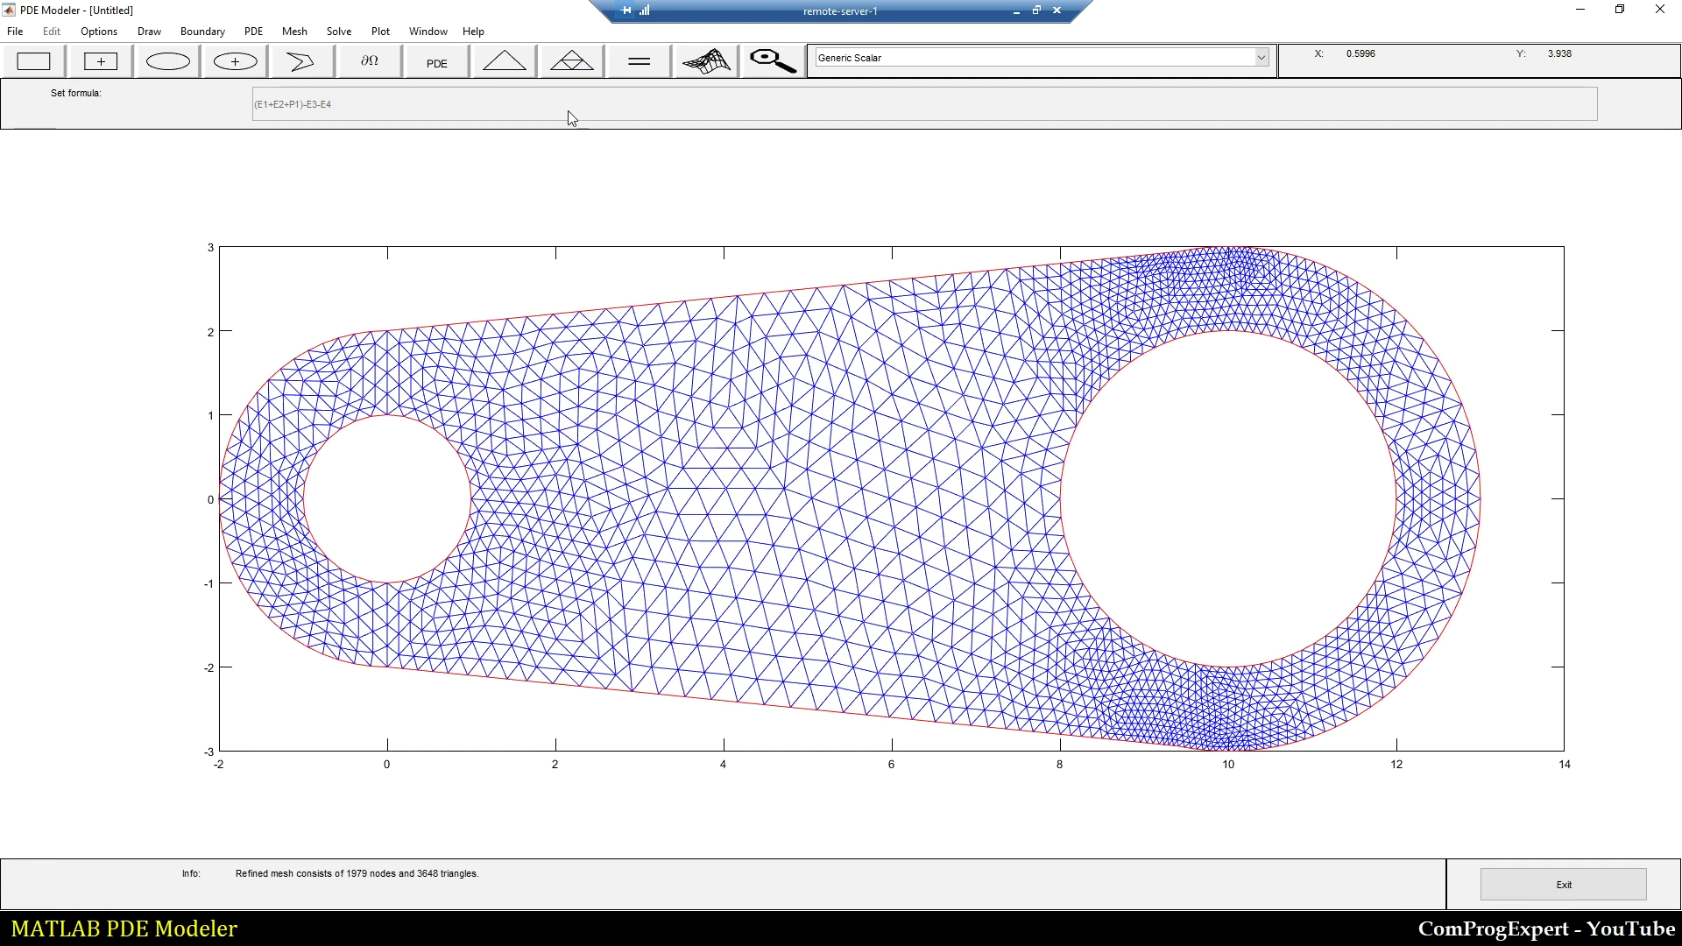